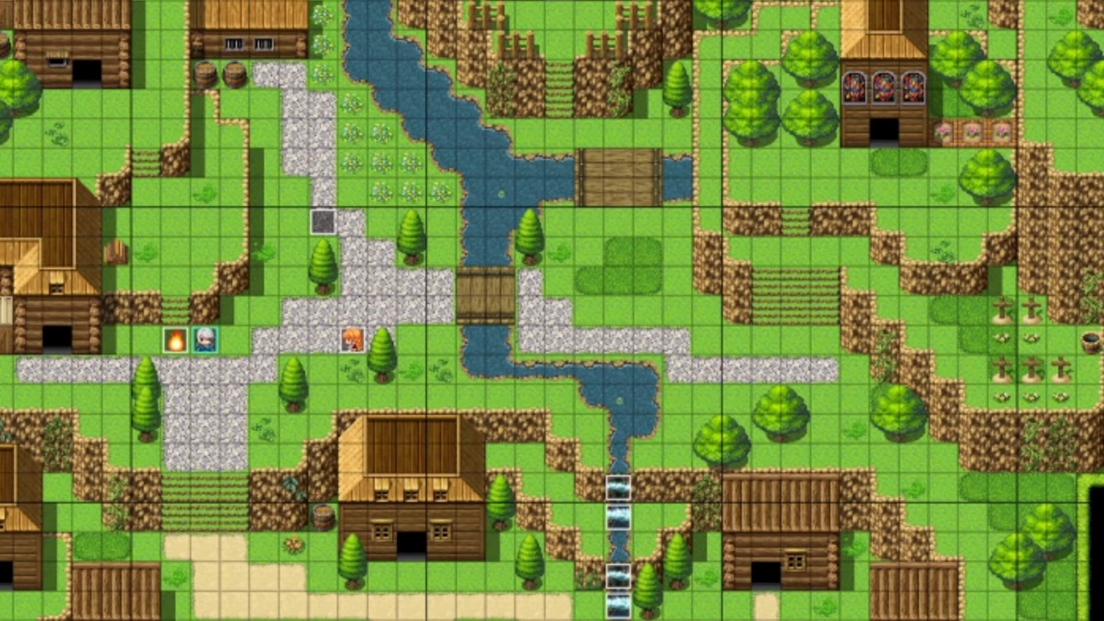
- Open the Plugin Manager and review YEP_AutoPassiveStates, YEP_BattleAICore, YEP_X_ActSeqPack1 and YEP_SkillCore
{"action": "key", "text": "F10"}
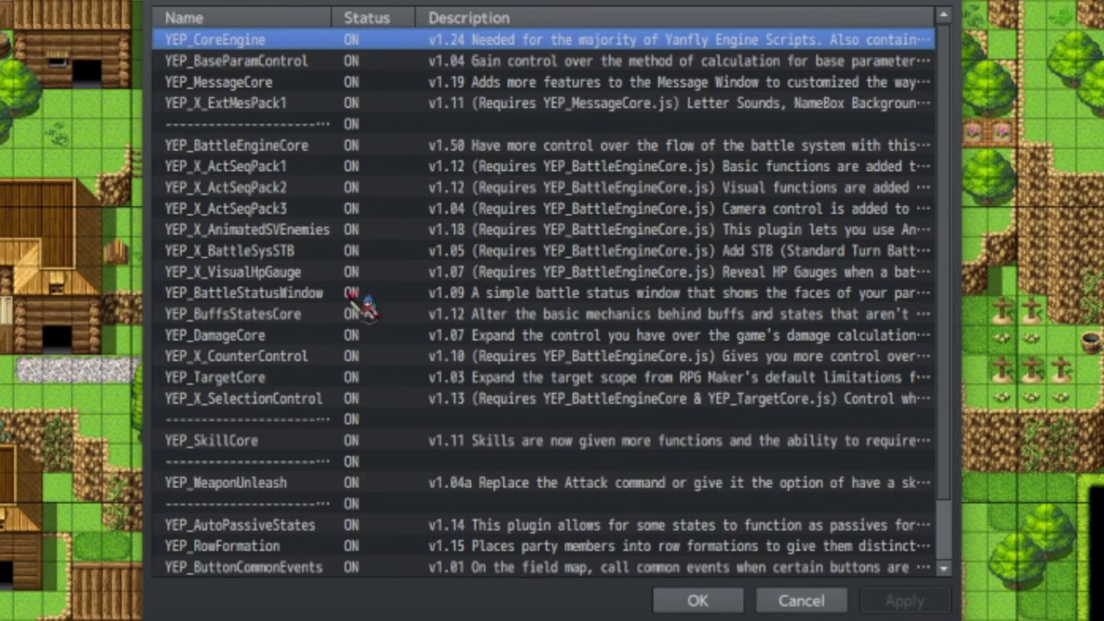
{"action": "scroll", "coordinate": [416, 412], "scroll_direction": "down", "scroll_amount": 1}
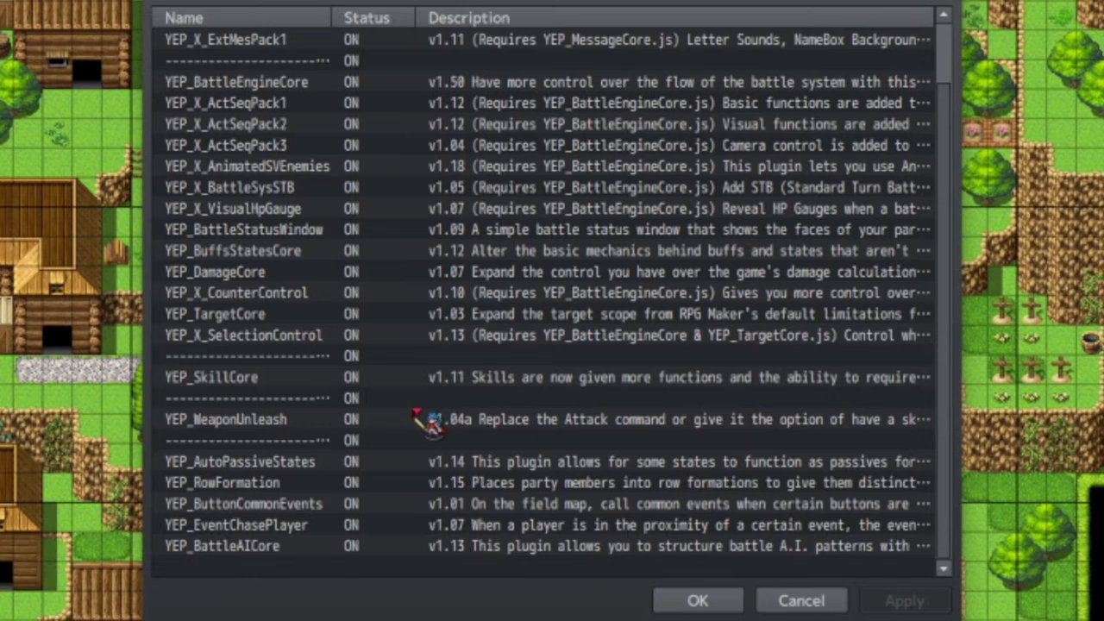
{"action": "left_click", "coordinate": [347, 466]}
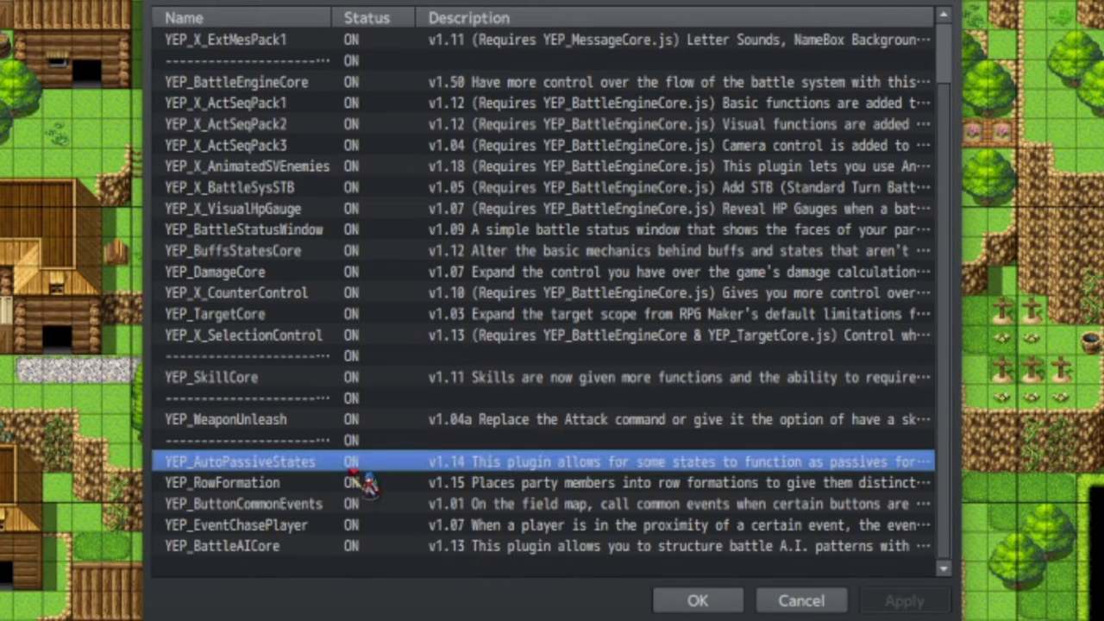
{"action": "left_click", "coordinate": [289, 549]}
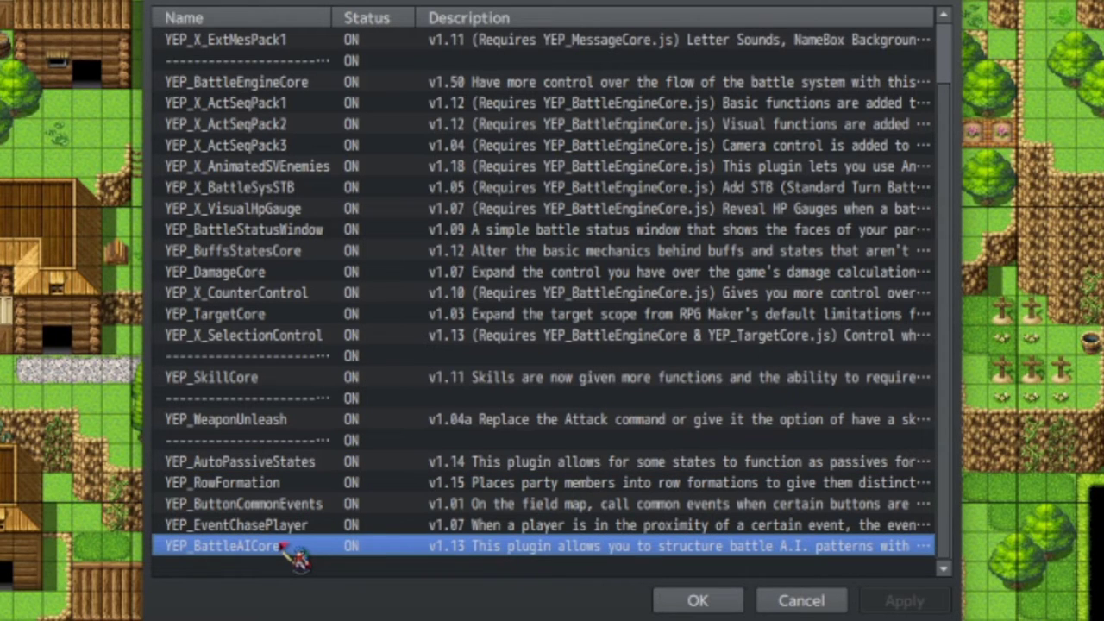
{"action": "scroll", "coordinate": [293, 544], "scroll_direction": "up", "scroll_amount": 1}
{"action": "left_click", "coordinate": [335, 170]}
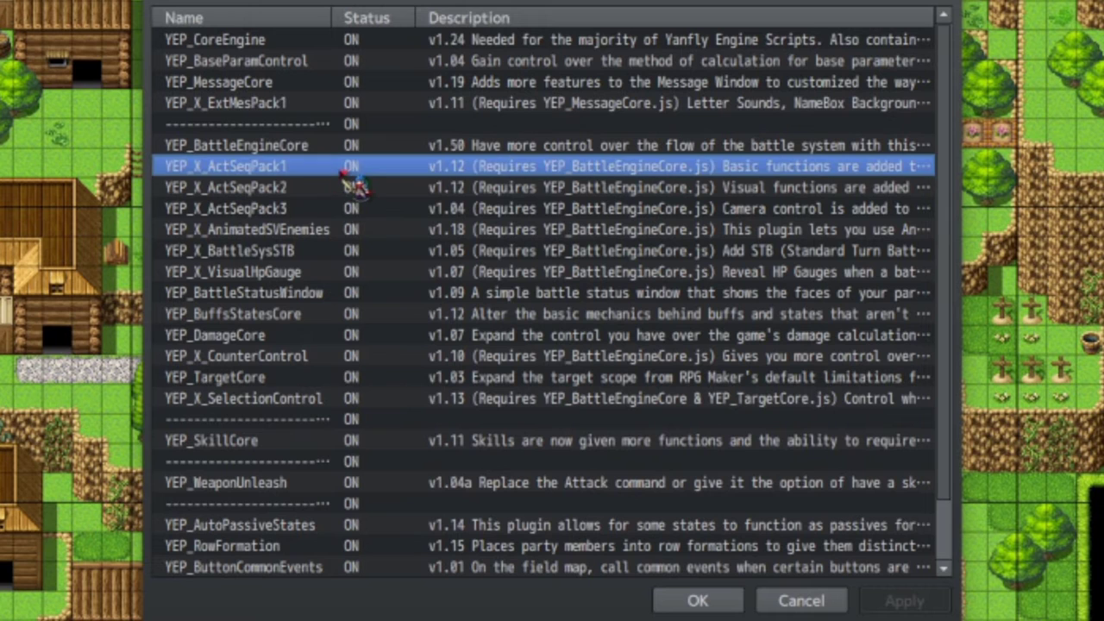
{"action": "left_click", "coordinate": [278, 441]}
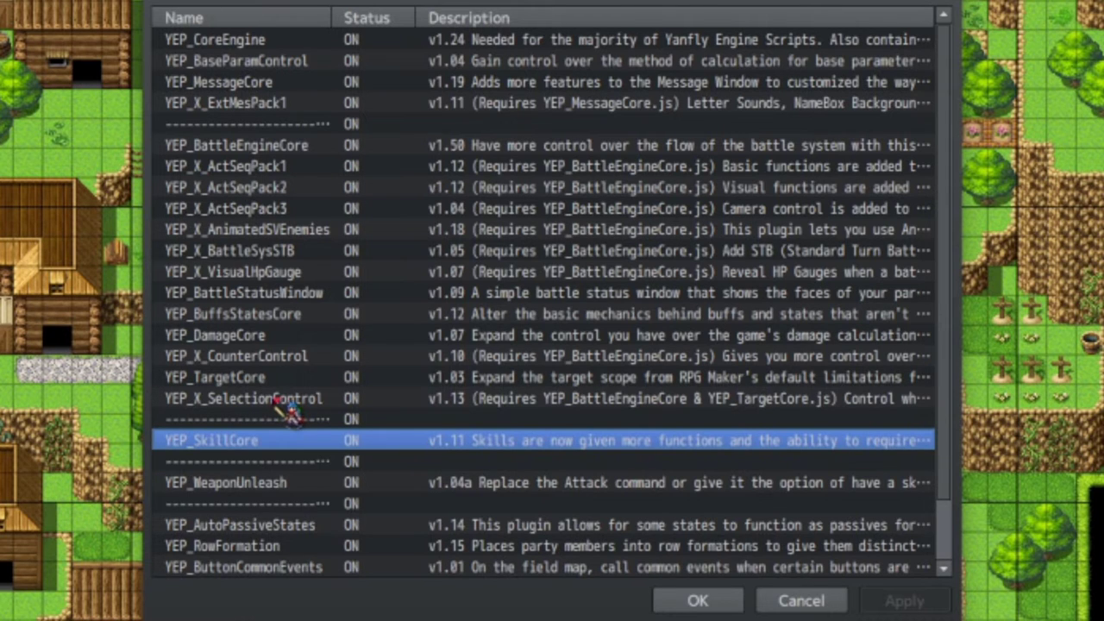
- Review YEP_X_BattleSysSTB, YEP_BuffsStatesCore and YEP_BattleEngineCore, then close the Plugin Manager with all plugins ON
{"action": "left_click", "coordinate": [313, 253]}
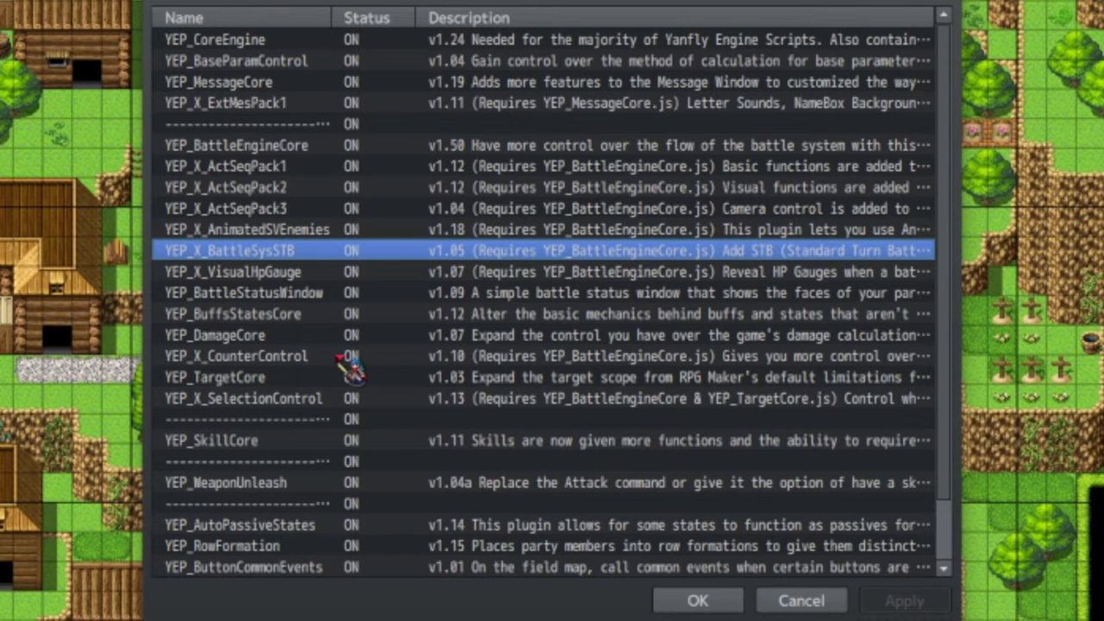
{"action": "left_click", "coordinate": [313, 316]}
{"action": "scroll", "coordinate": [298, 414], "scroll_direction": "down", "scroll_amount": 1}
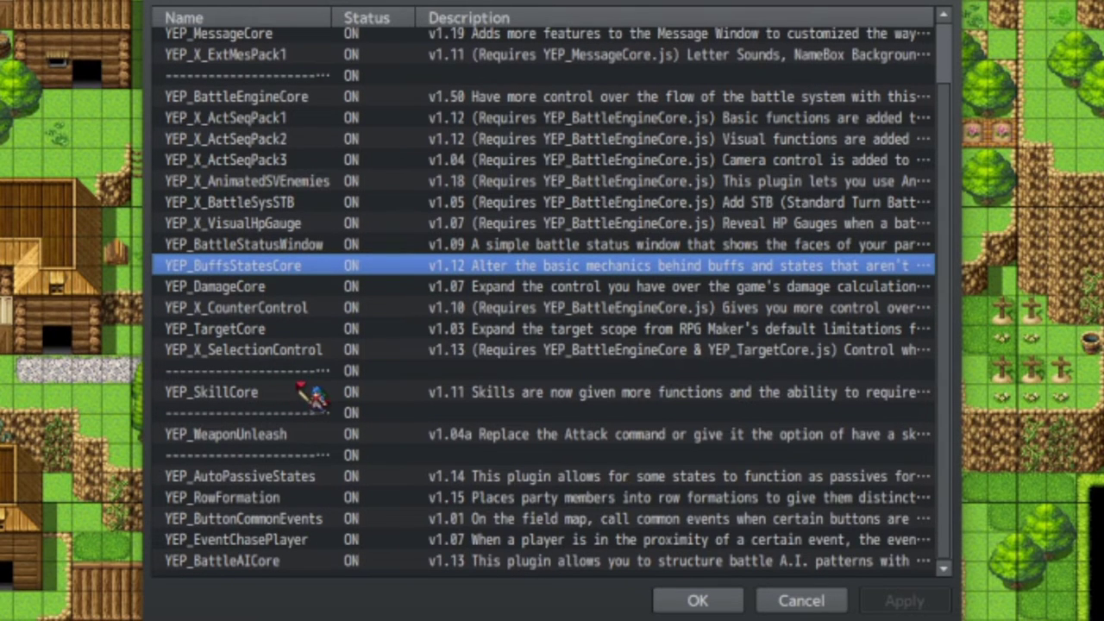
{"action": "scroll", "coordinate": [311, 397], "scroll_direction": "up", "scroll_amount": 1}
{"action": "scroll", "coordinate": [312, 402], "scroll_direction": "down", "scroll_amount": 1}
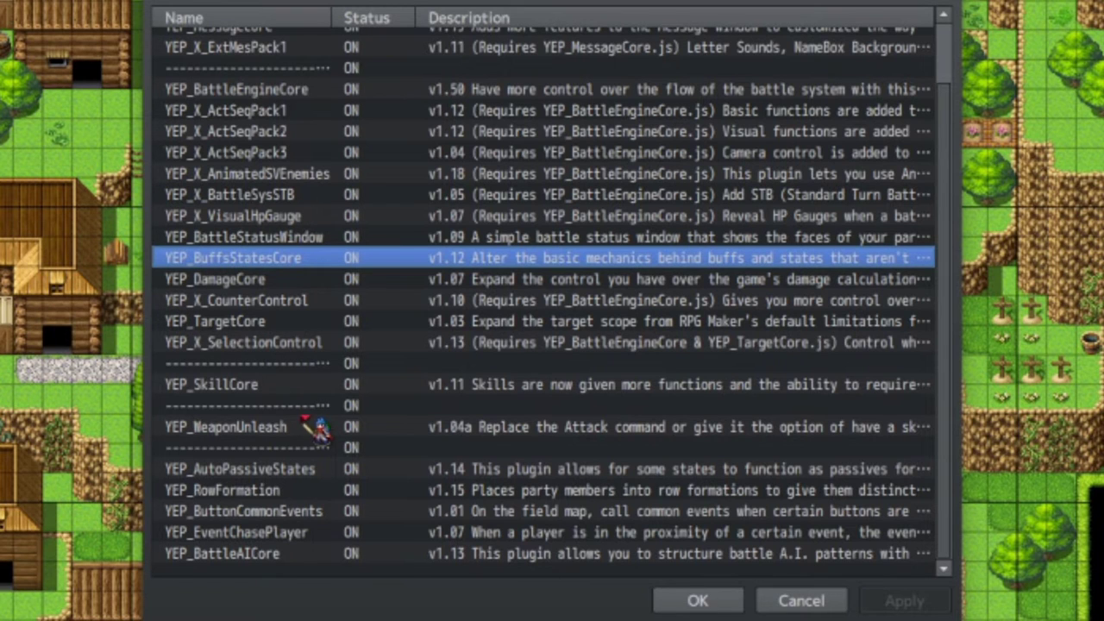
{"action": "left_click", "coordinate": [368, 91]}
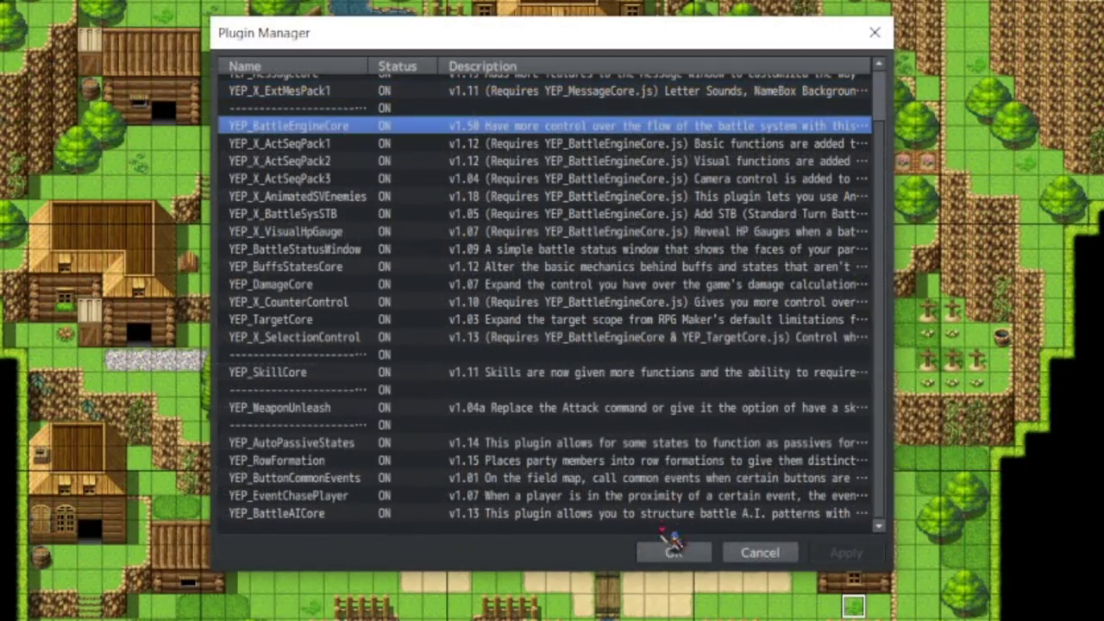
{"action": "left_click", "coordinate": [697, 600]}
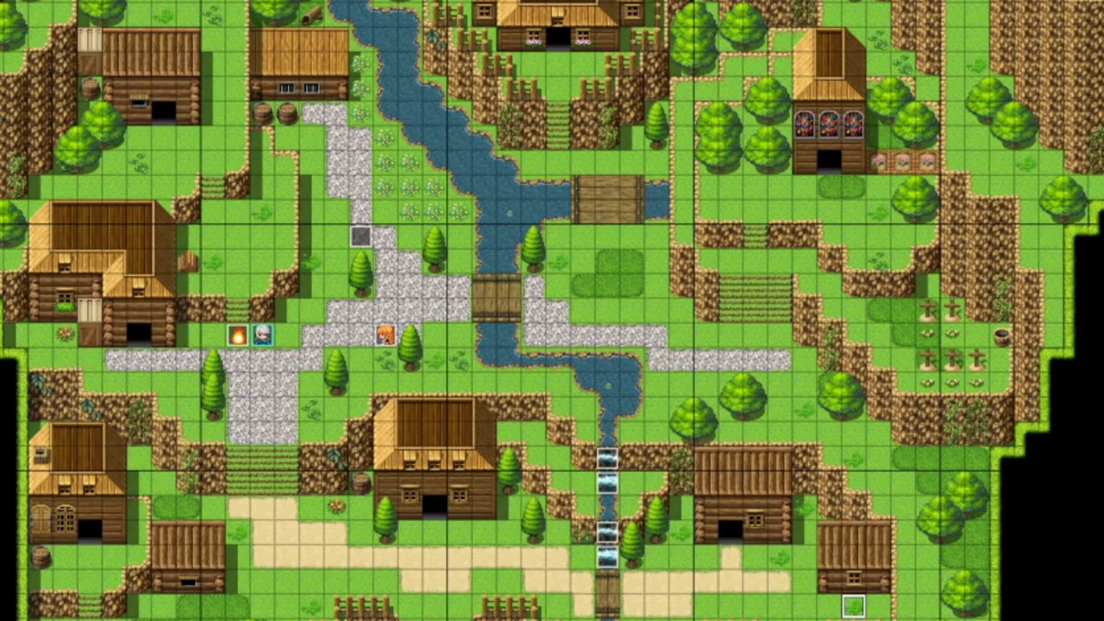
- Open actor 0008 Suguri in the Database (F9) and highlight the <Passive State: 28, 29, 30> note tag
{"action": "key", "text": "F9"}
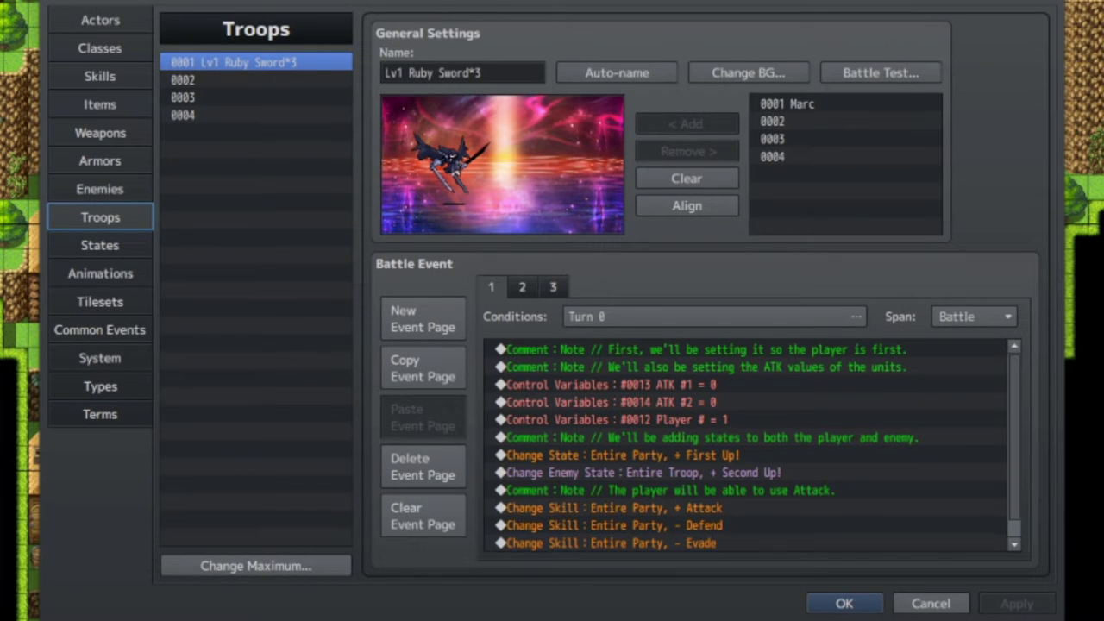
{"action": "left_click", "coordinate": [138, 26]}
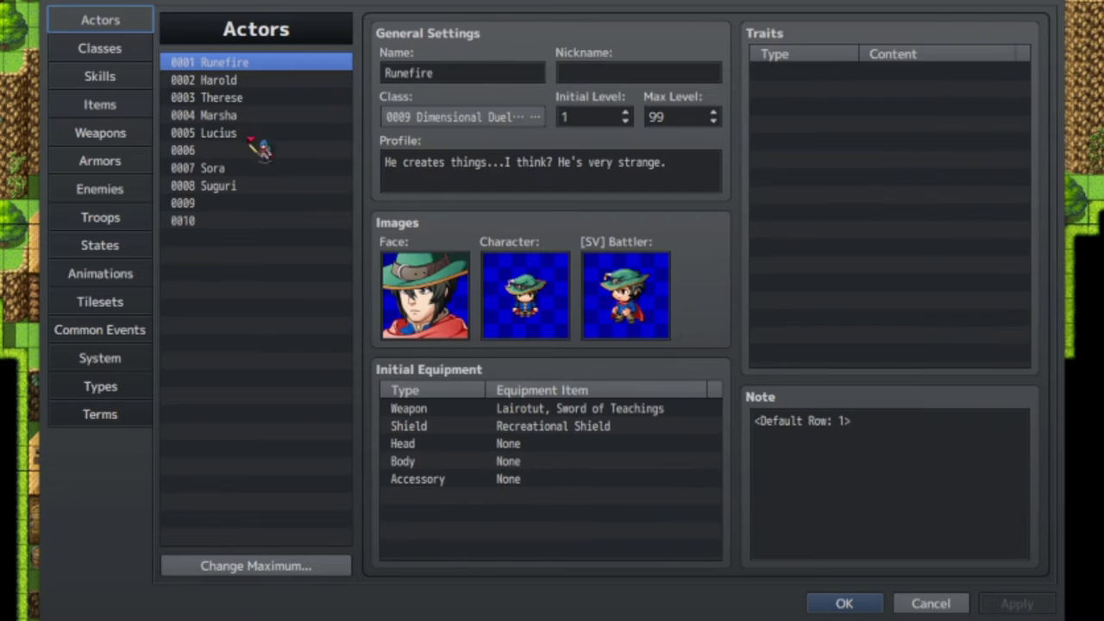
{"action": "left_click", "coordinate": [243, 185]}
{"action": "right_click", "coordinate": [303, 329]}
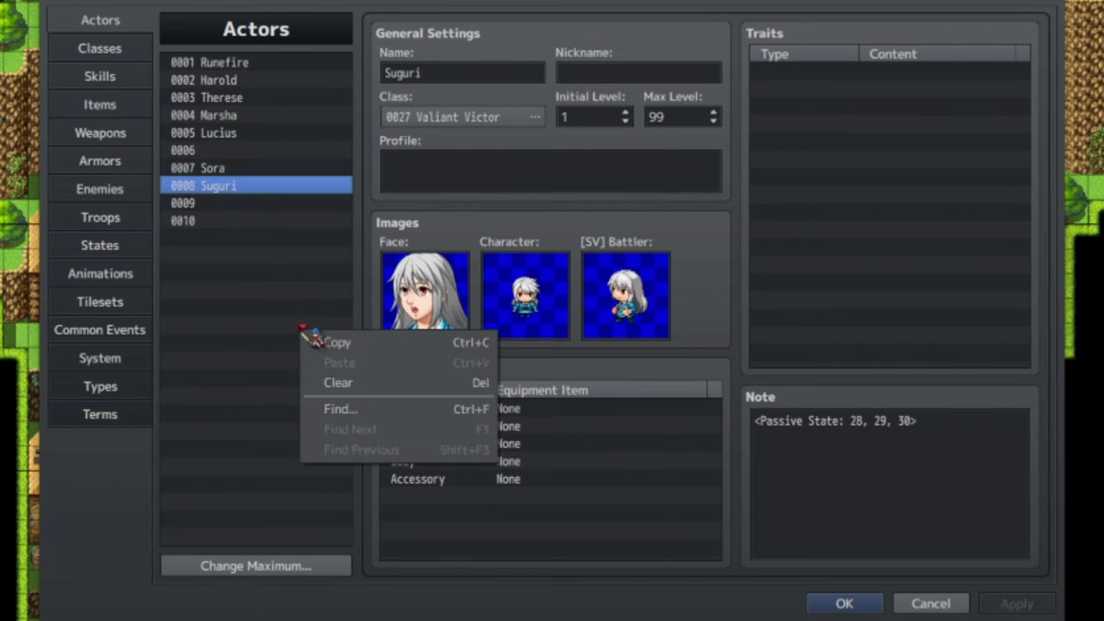
{"action": "left_click", "coordinate": [380, 214]}
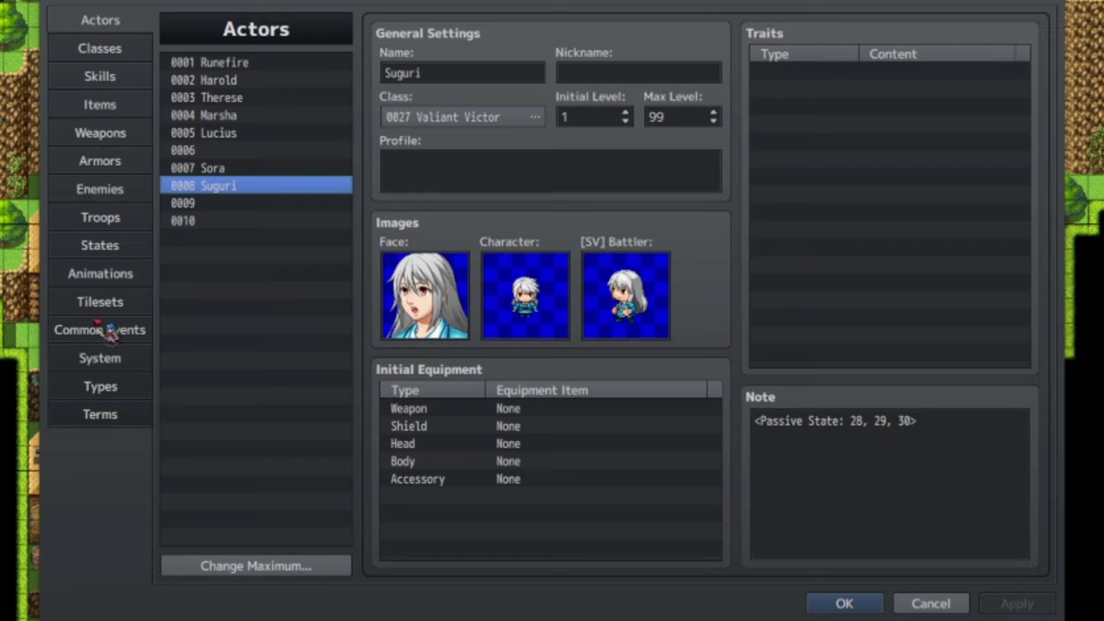
{"action": "left_click", "coordinate": [965, 444]}
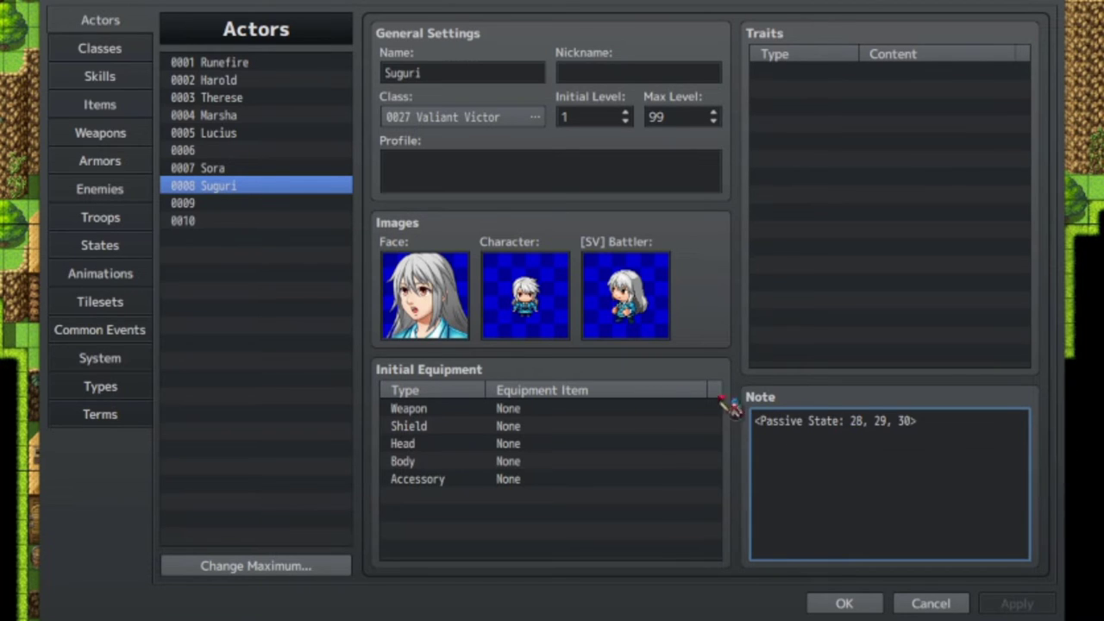
{"action": "left_click_drag", "start_coordinate": [963, 433], "coordinate": [531, 436]}
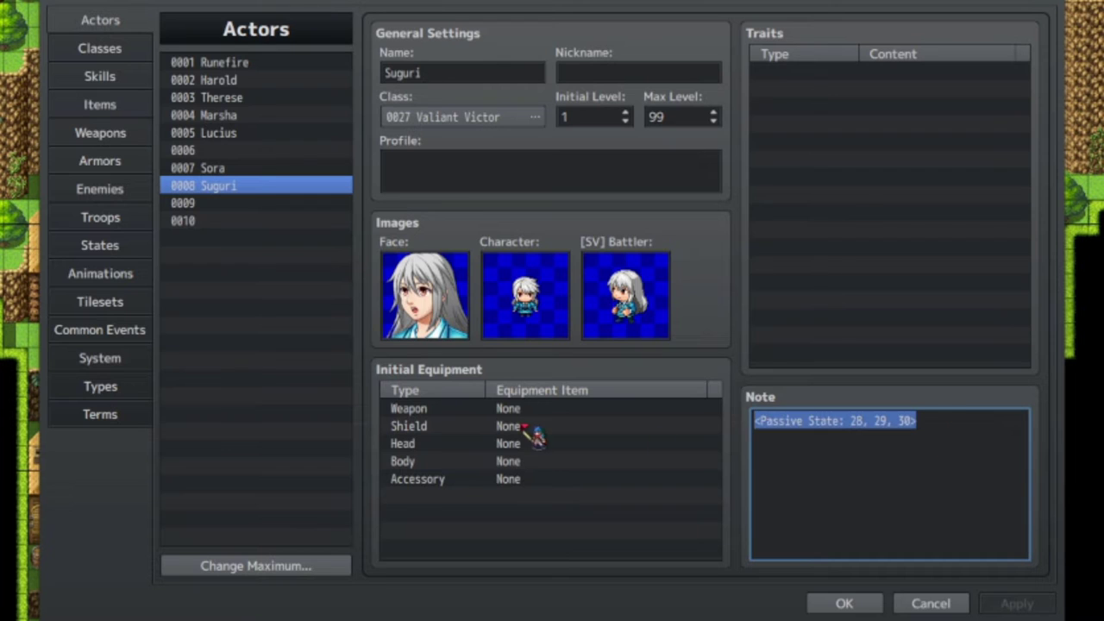
{"action": "left_click", "coordinate": [137, 246]}
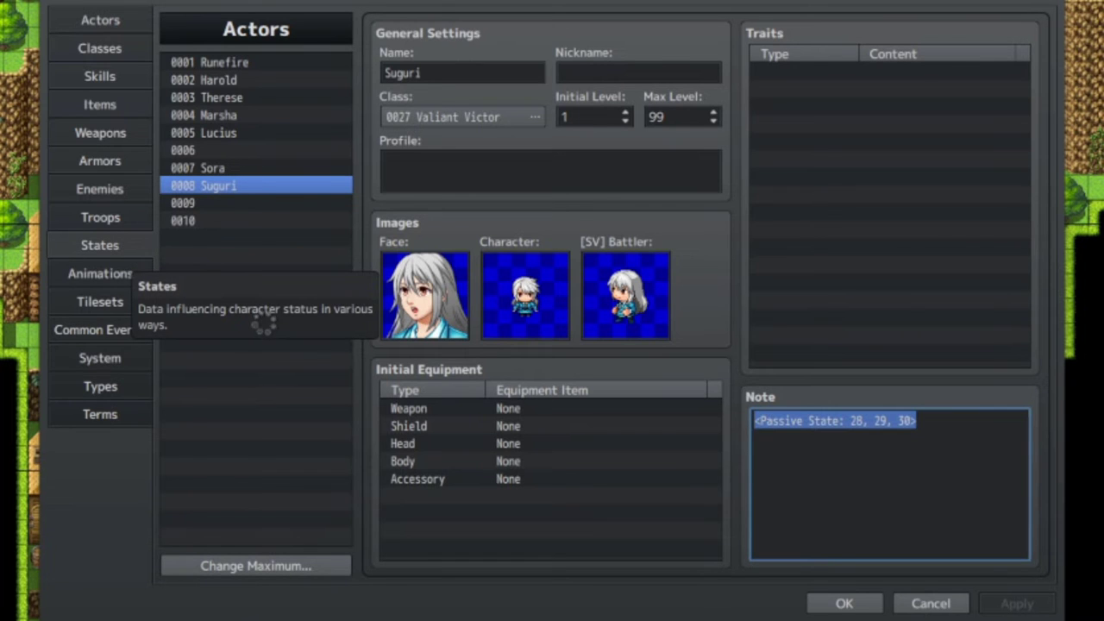
- Review the ATK, First Up!, Second Up! and EVA states in the States list
{"action": "scroll", "coordinate": [246, 320], "scroll_direction": "down", "scroll_amount": 3}
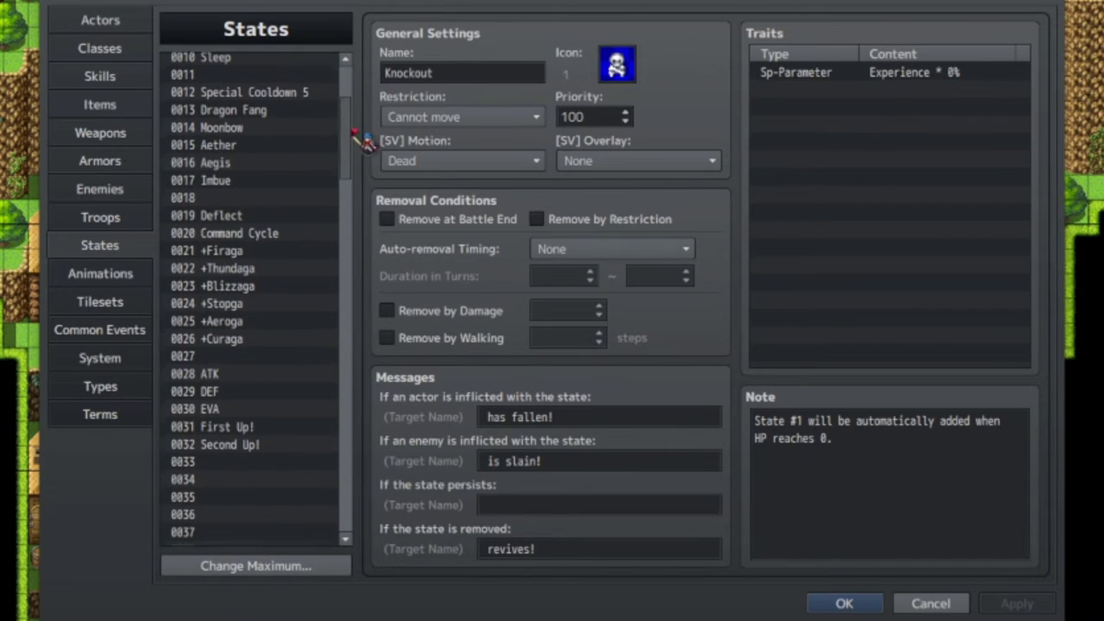
{"action": "left_click_drag", "start_coordinate": [346, 138], "coordinate": [320, 174]}
{"action": "left_click", "coordinate": [235, 154]}
{"action": "left_click", "coordinate": [230, 207]}
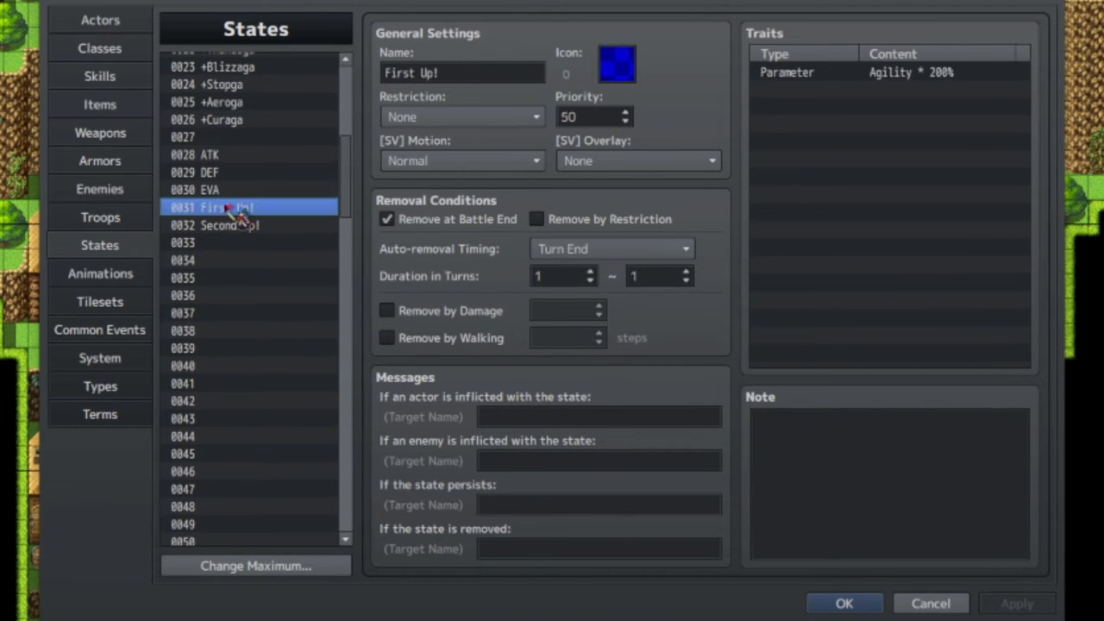
{"action": "left_click", "coordinate": [232, 225]}
{"action": "left_click", "coordinate": [248, 188]}
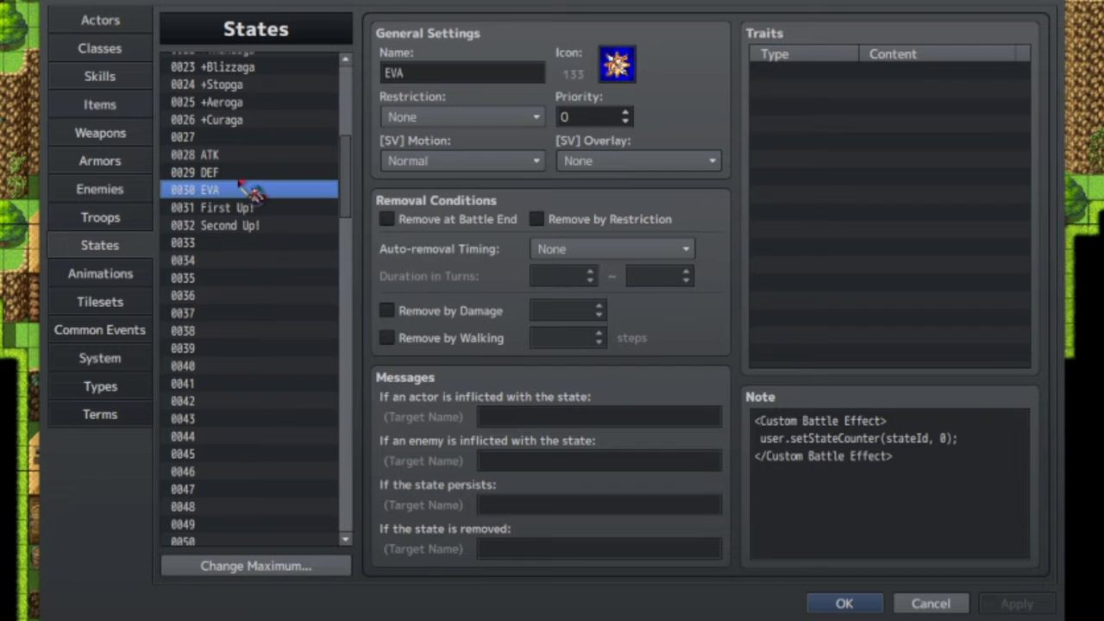
- Inspect the tags at the top of enemy Marc's note
{"action": "left_click", "coordinate": [145, 193]}
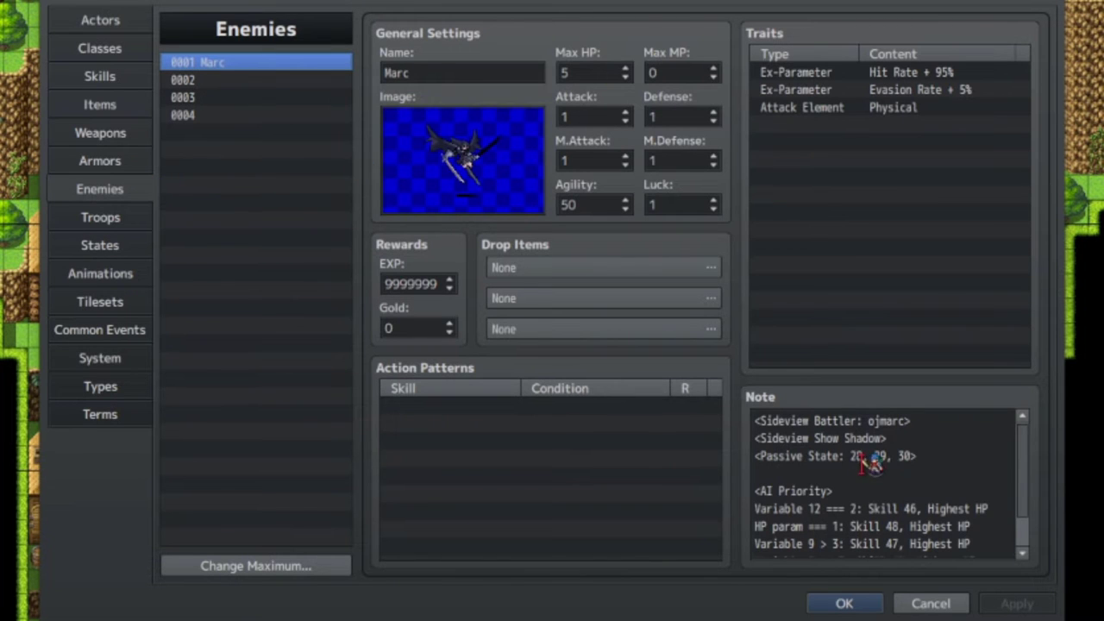
{"action": "scroll", "coordinate": [933, 459], "scroll_direction": "down", "scroll_amount": 1}
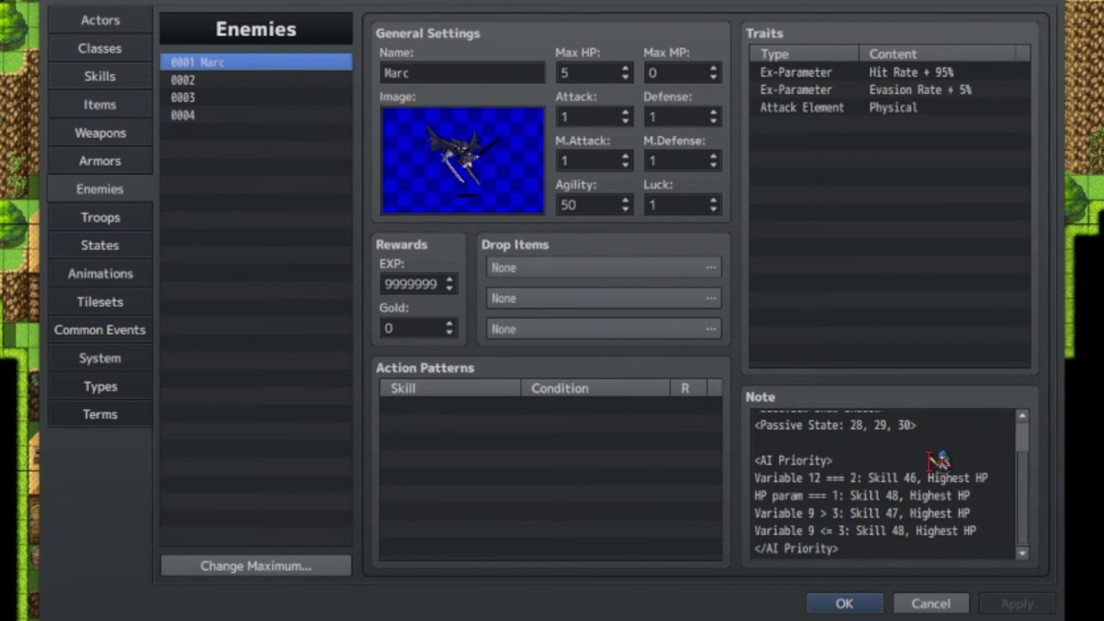
{"action": "scroll", "coordinate": [933, 459], "scroll_direction": "up", "scroll_amount": 1}
{"action": "left_click_drag", "start_coordinate": [756, 421], "coordinate": [881, 457]}
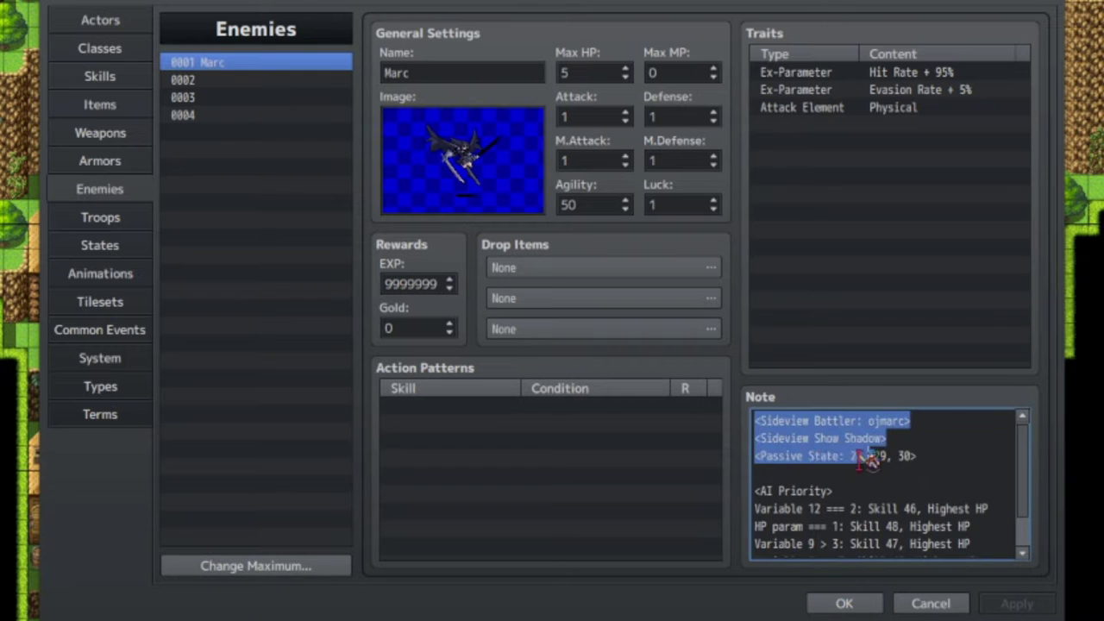
{"action": "left_click", "coordinate": [957, 452]}
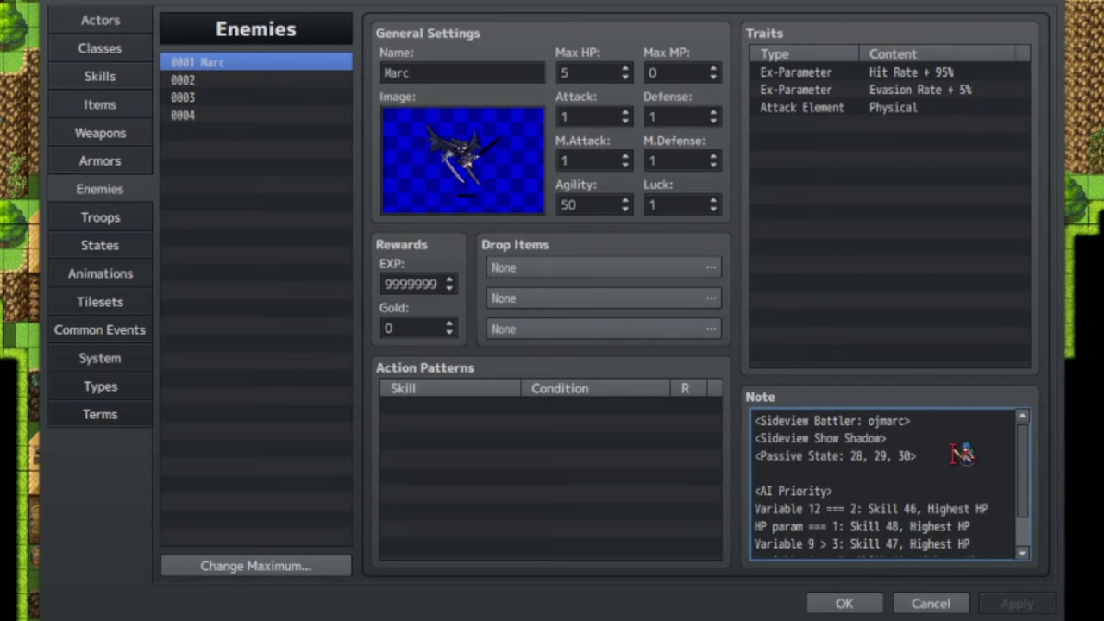
{"action": "scroll", "coordinate": [958, 452], "scroll_direction": "down", "scroll_amount": 1}
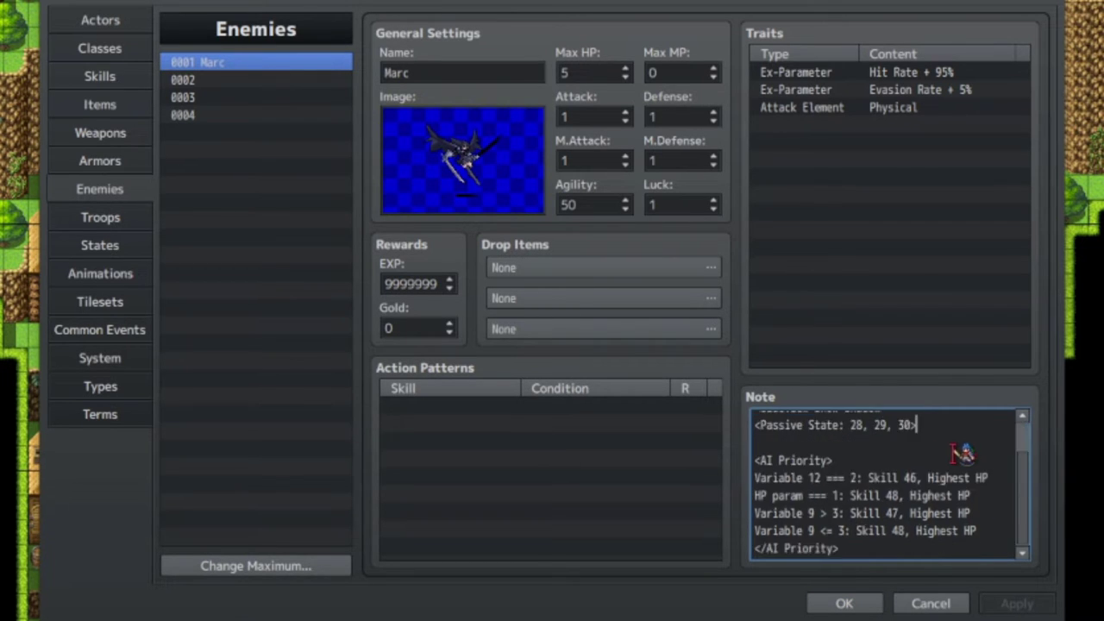
{"action": "scroll", "coordinate": [957, 452], "scroll_direction": "up", "scroll_amount": 1}
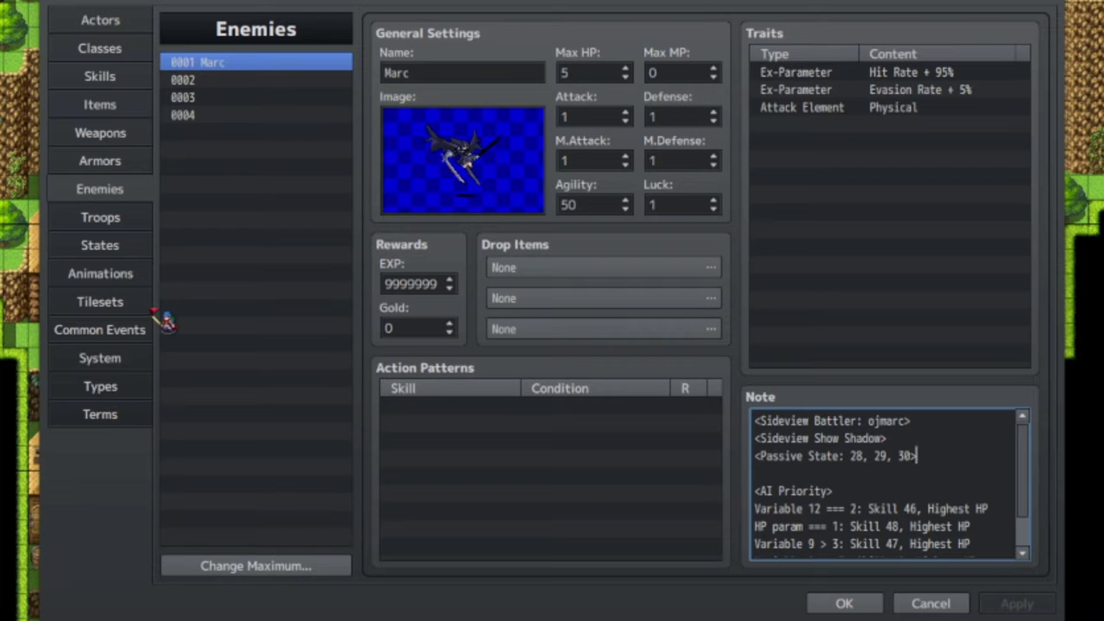
- Recheck the EVA state against Marc's data, then open common event 0005 Evade / Defend
{"action": "left_click", "coordinate": [129, 249]}
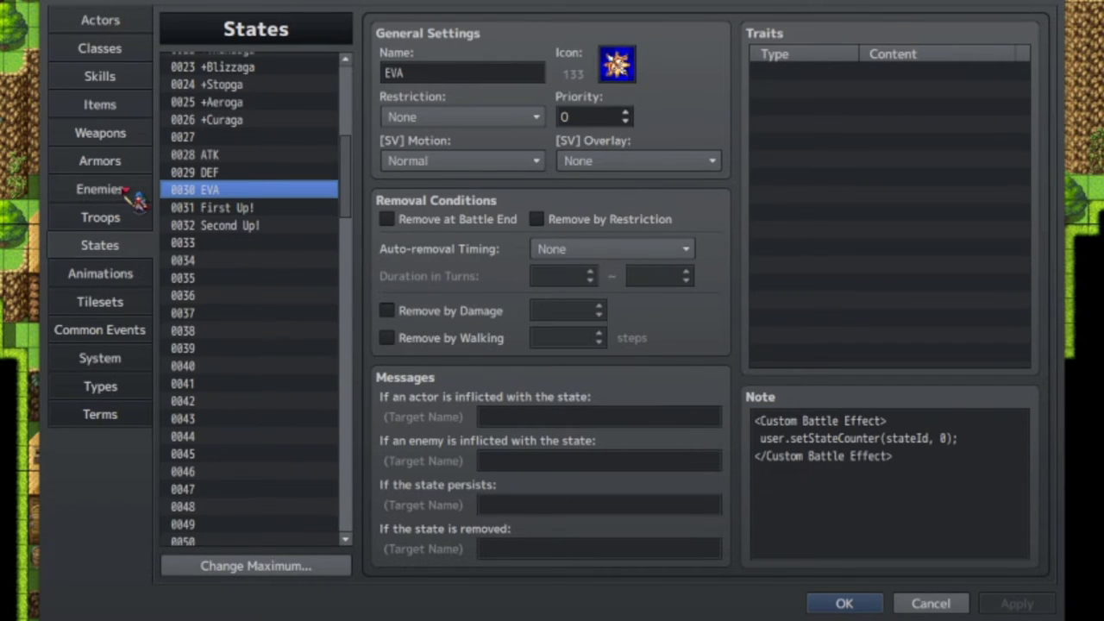
{"action": "left_click", "coordinate": [130, 194]}
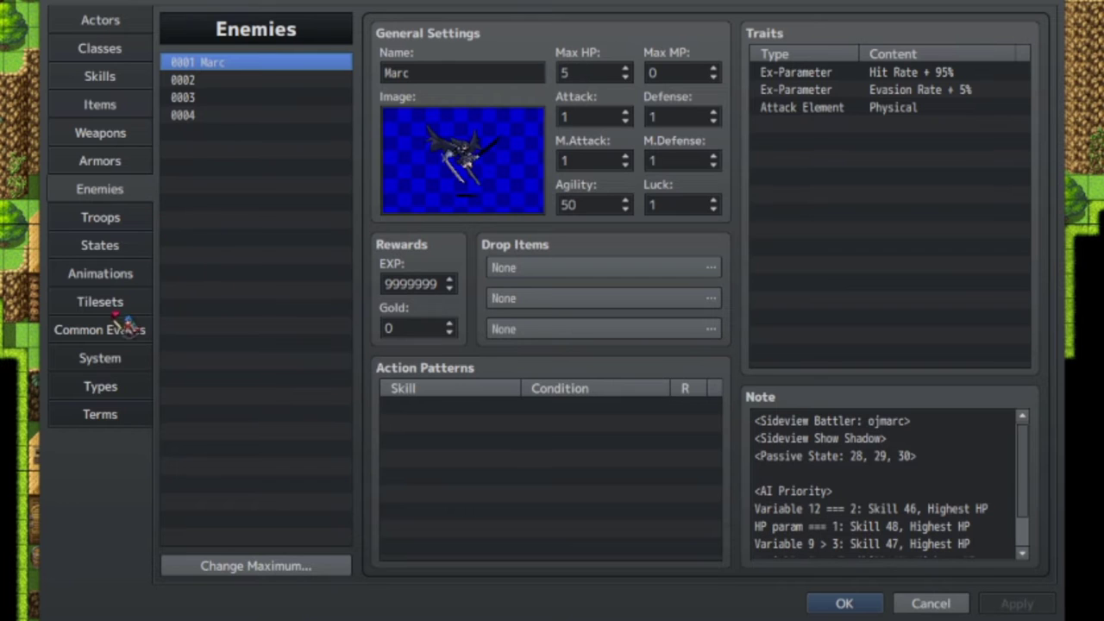
{"action": "left_click", "coordinate": [121, 325]}
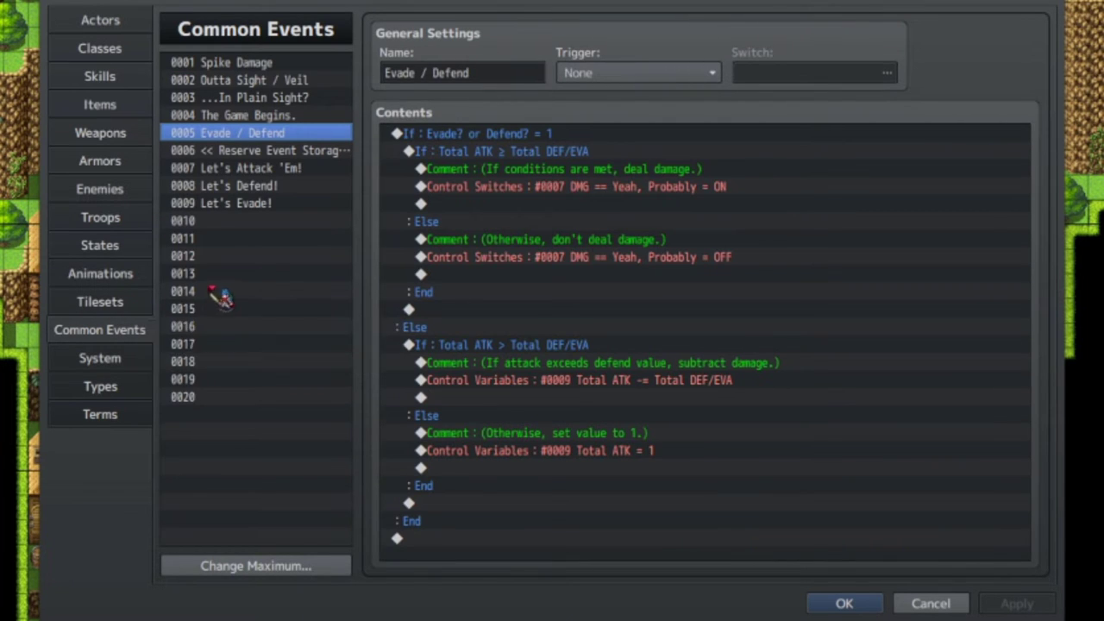
{"action": "left_click", "coordinate": [345, 221]}
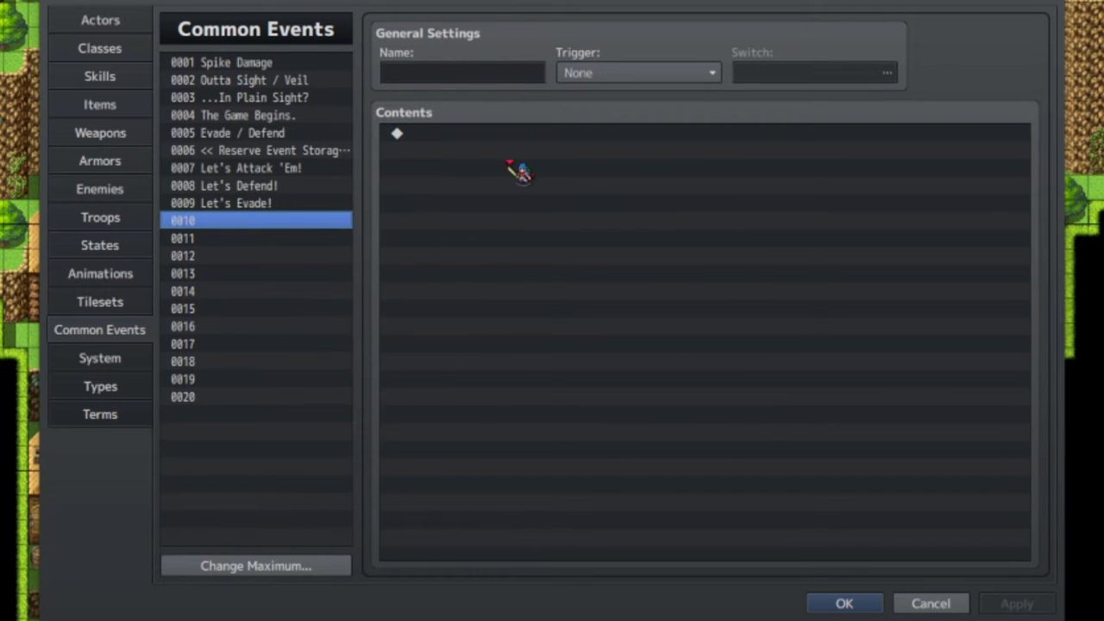
{"action": "left_click", "coordinate": [244, 169]}
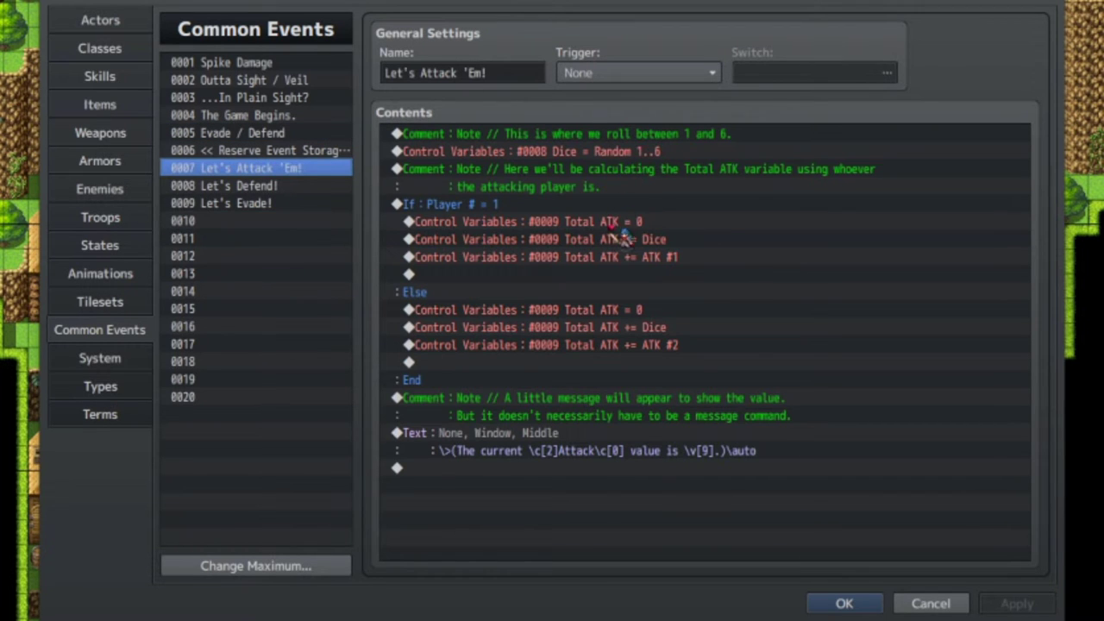
{"action": "left_click", "coordinate": [617, 223]}
{"action": "double_click", "coordinate": [766, 229]}
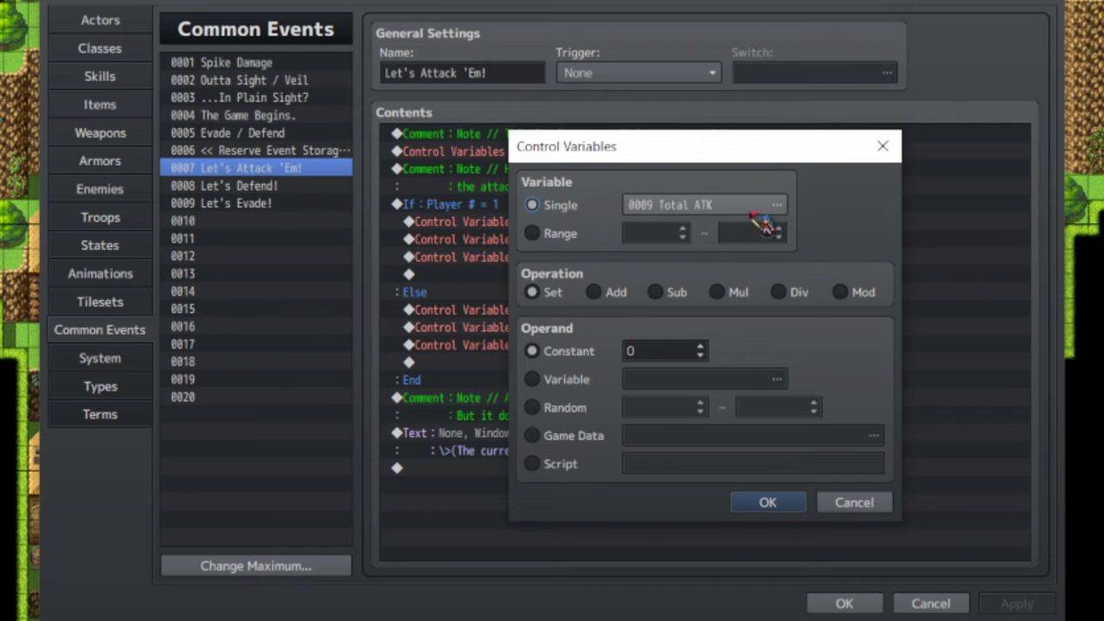
{"action": "left_click", "coordinate": [768, 207]}
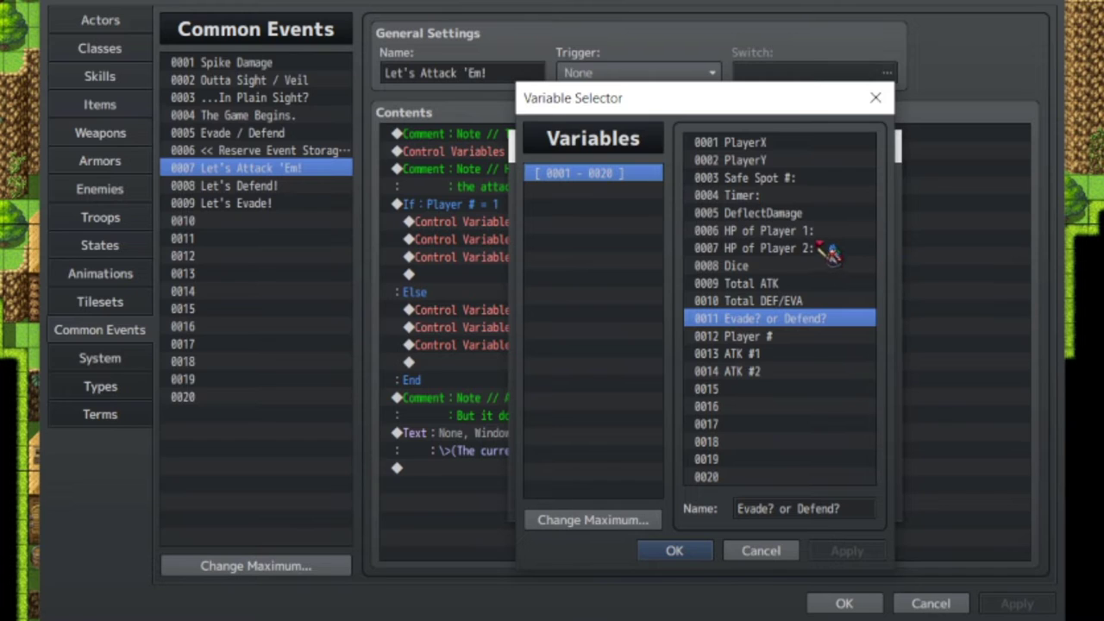
{"action": "left_click", "coordinate": [805, 282]}
{"action": "left_click", "coordinate": [802, 268]}
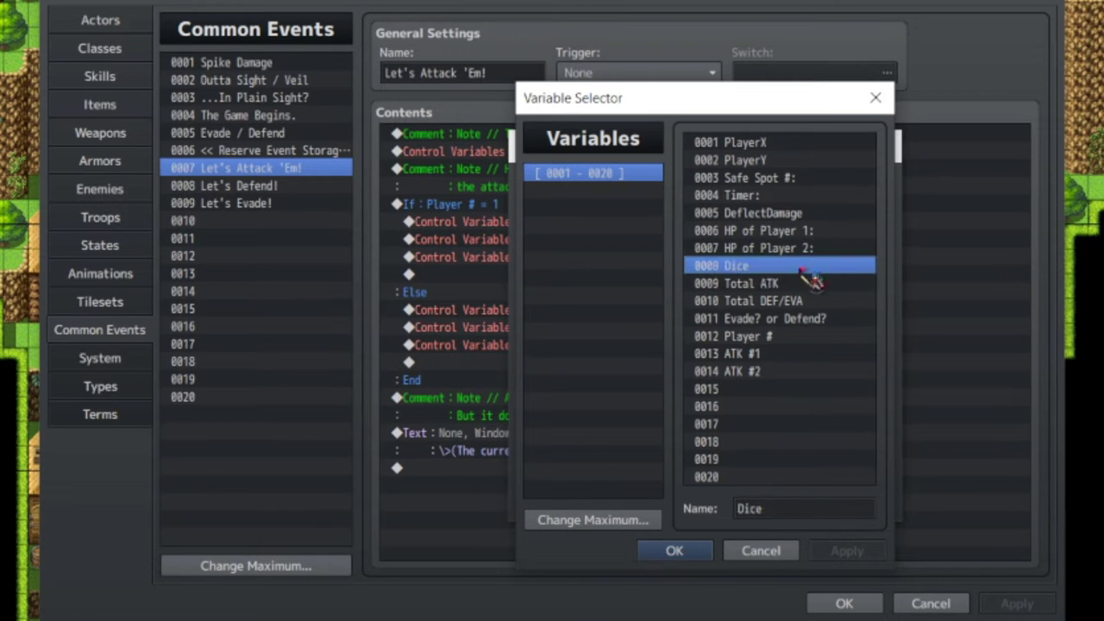
{"action": "left_click", "coordinate": [802, 285]}
{"action": "left_click", "coordinate": [797, 301]}
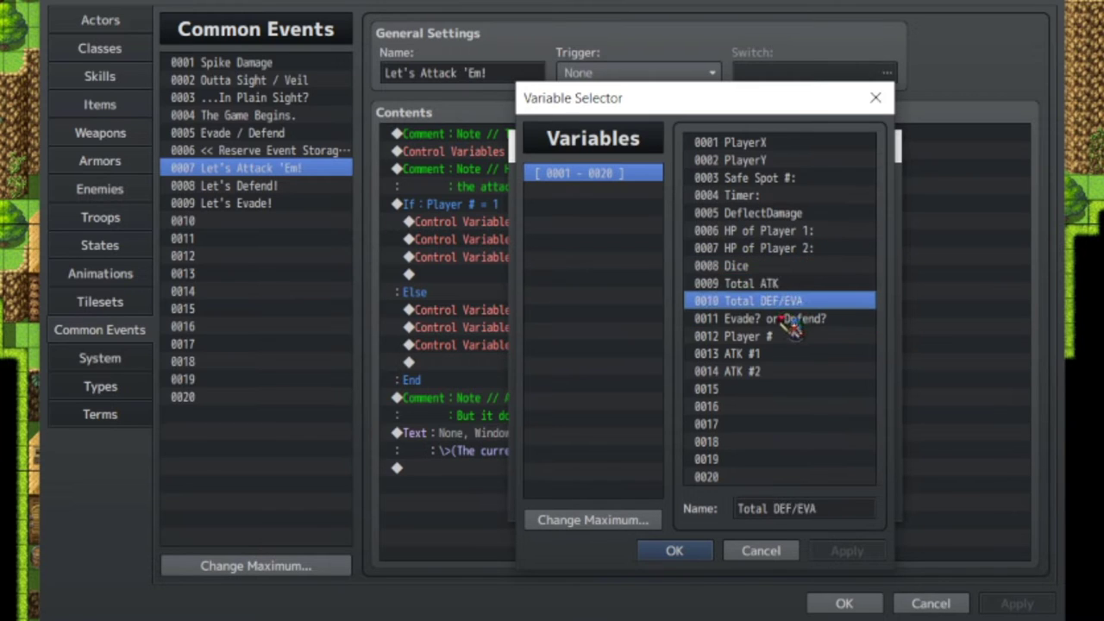
{"action": "left_click", "coordinate": [798, 320]}
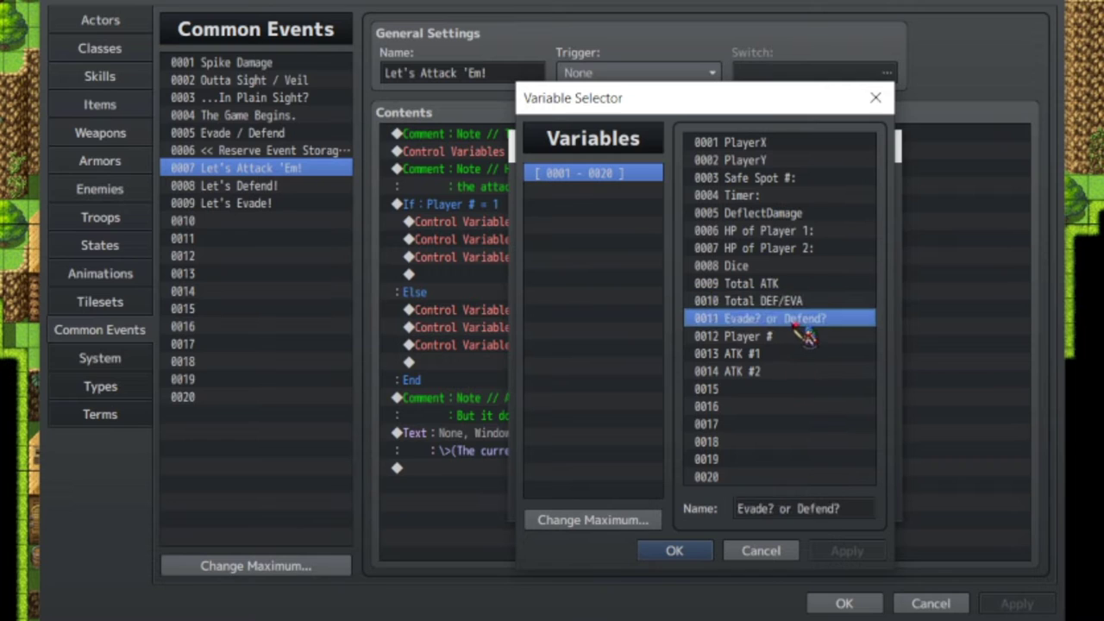
{"action": "left_click", "coordinate": [764, 339]}
{"action": "left_click", "coordinate": [766, 355]}
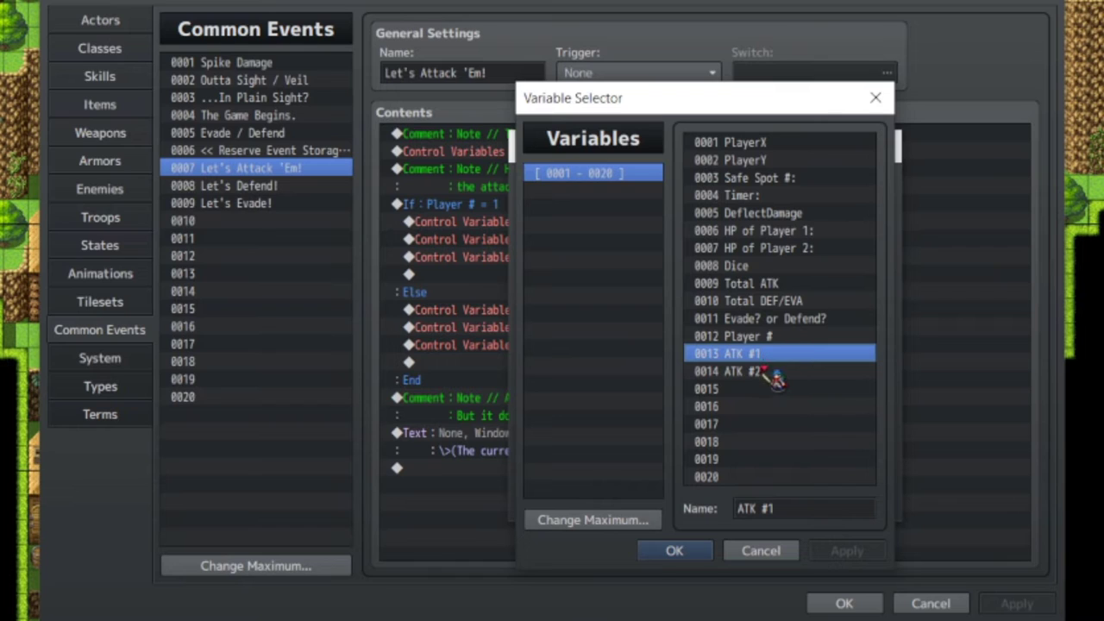
{"action": "left_click", "coordinate": [765, 371]}
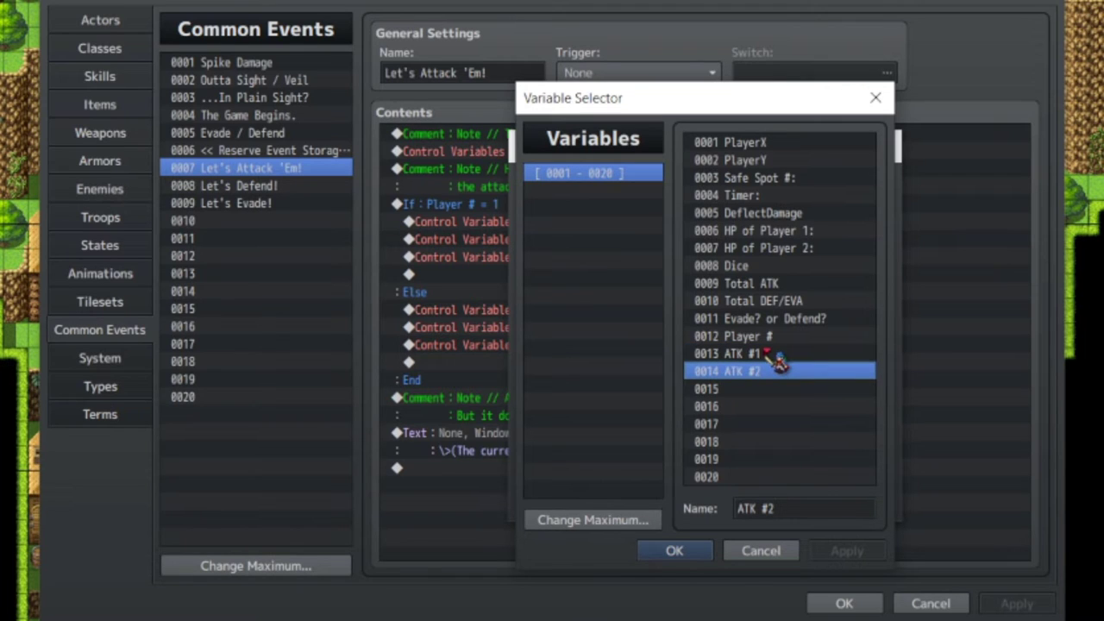
{"action": "left_click", "coordinate": [767, 354]}
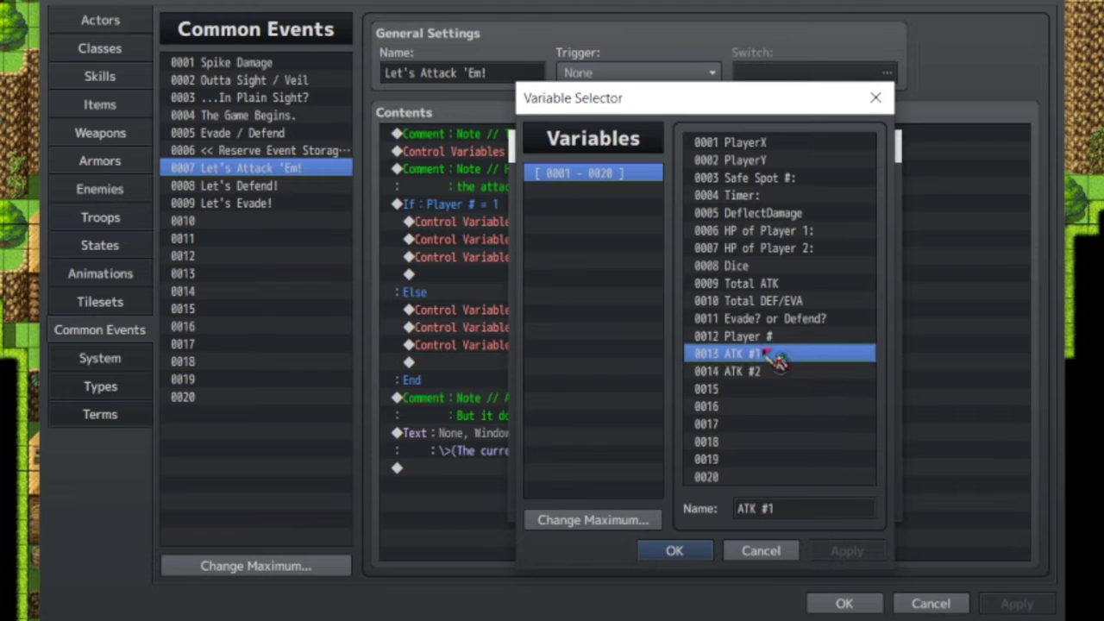
{"action": "left_click", "coordinate": [769, 371]}
{"action": "left_click", "coordinate": [874, 99]}
{"action": "left_click", "coordinate": [885, 144]}
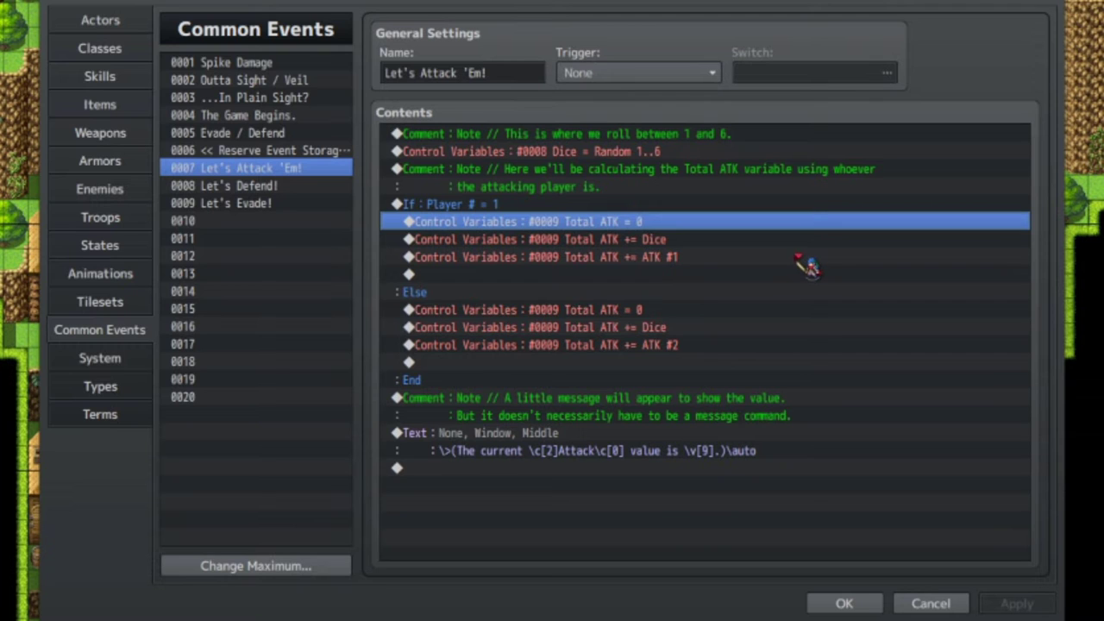
{"action": "left_click", "coordinate": [620, 515]}
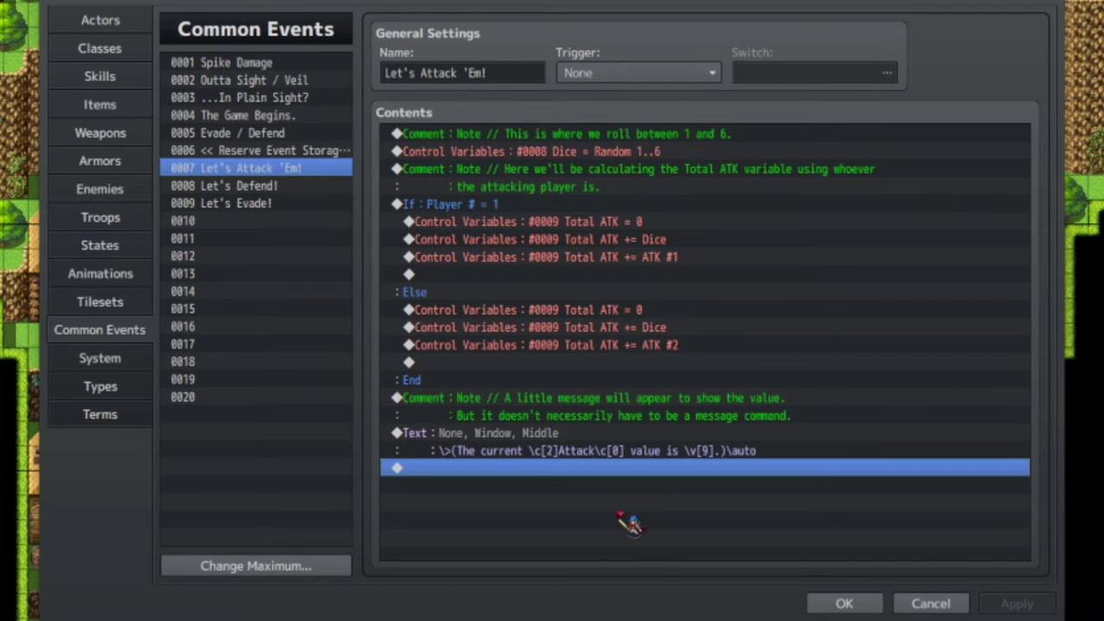
{"action": "double_click", "coordinate": [631, 524]}
{"action": "left_click", "coordinate": [565, 273]}
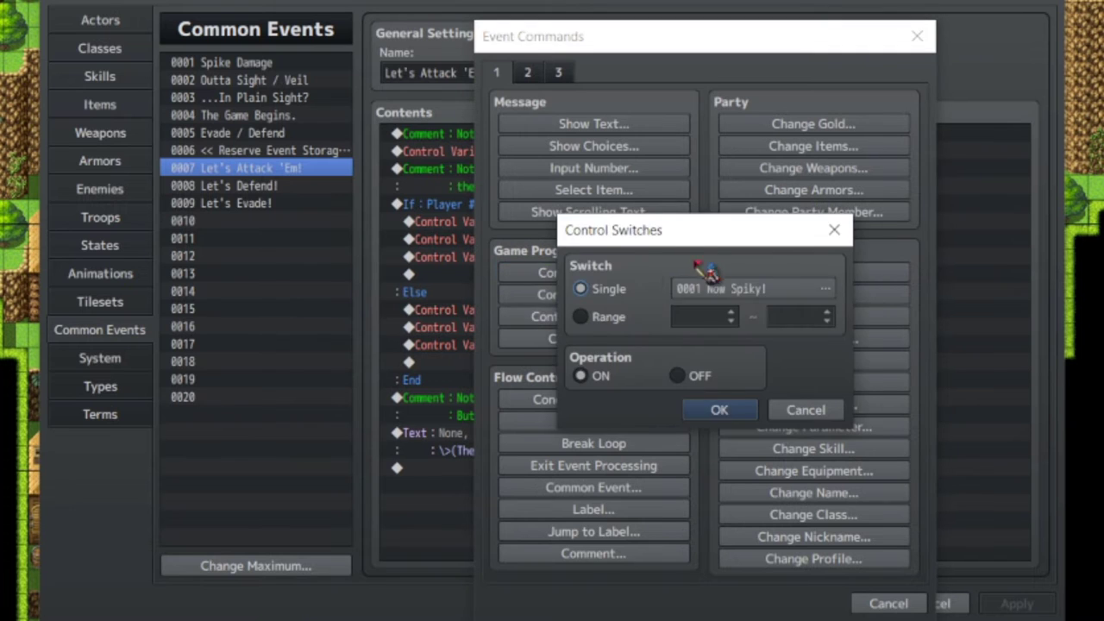
{"action": "left_click", "coordinate": [743, 289]}
{"action": "left_click", "coordinate": [776, 243]}
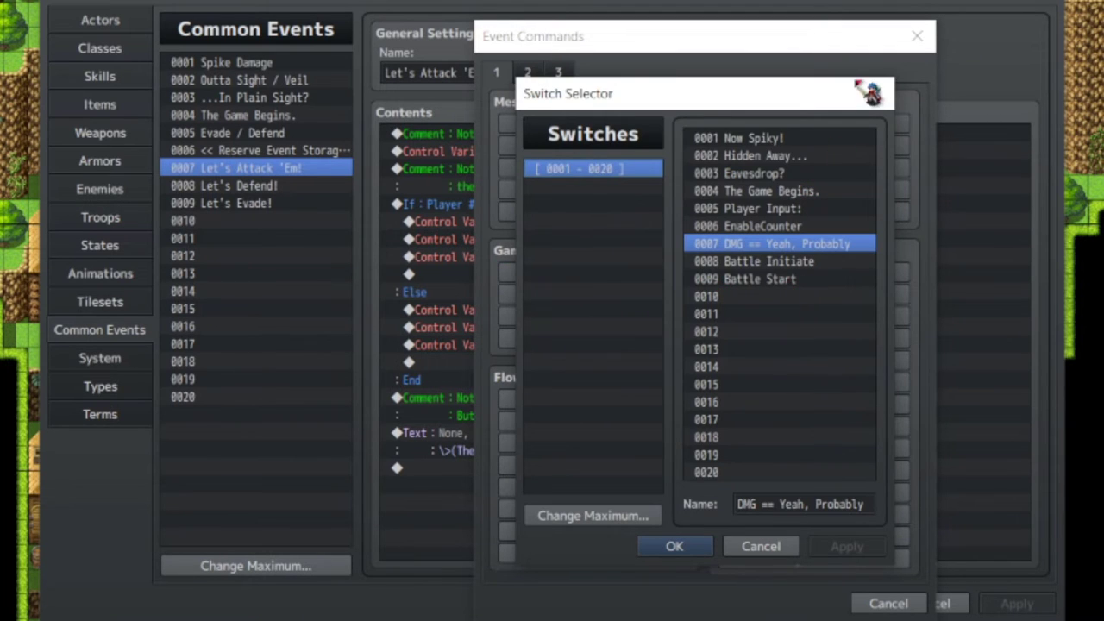
{"action": "left_click", "coordinate": [874, 96]}
{"action": "left_click", "coordinate": [838, 224]}
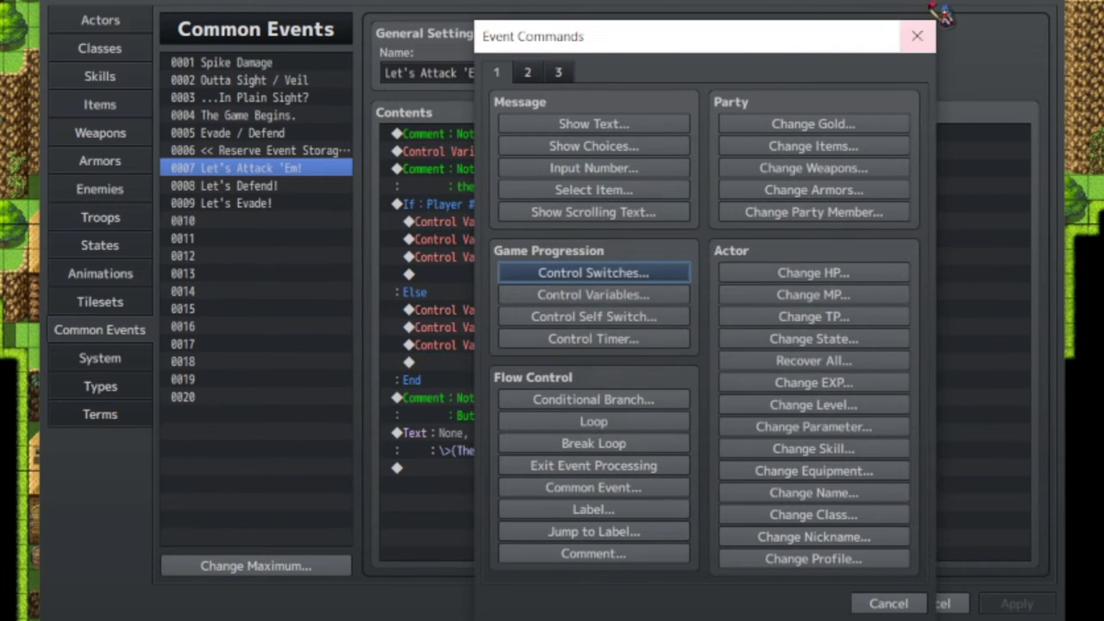
{"action": "left_click", "coordinate": [917, 35]}
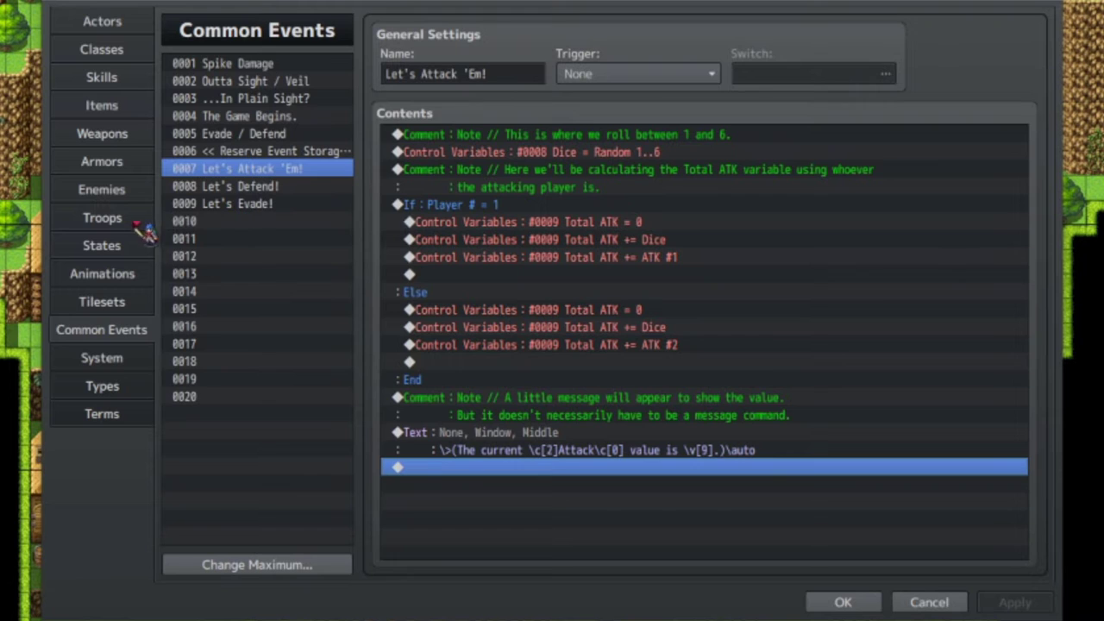
- Switch the Database to Troops to show troop 0001 Lv1 Ruby Sword*3 and its battle event
{"action": "left_click", "coordinate": [142, 226]}
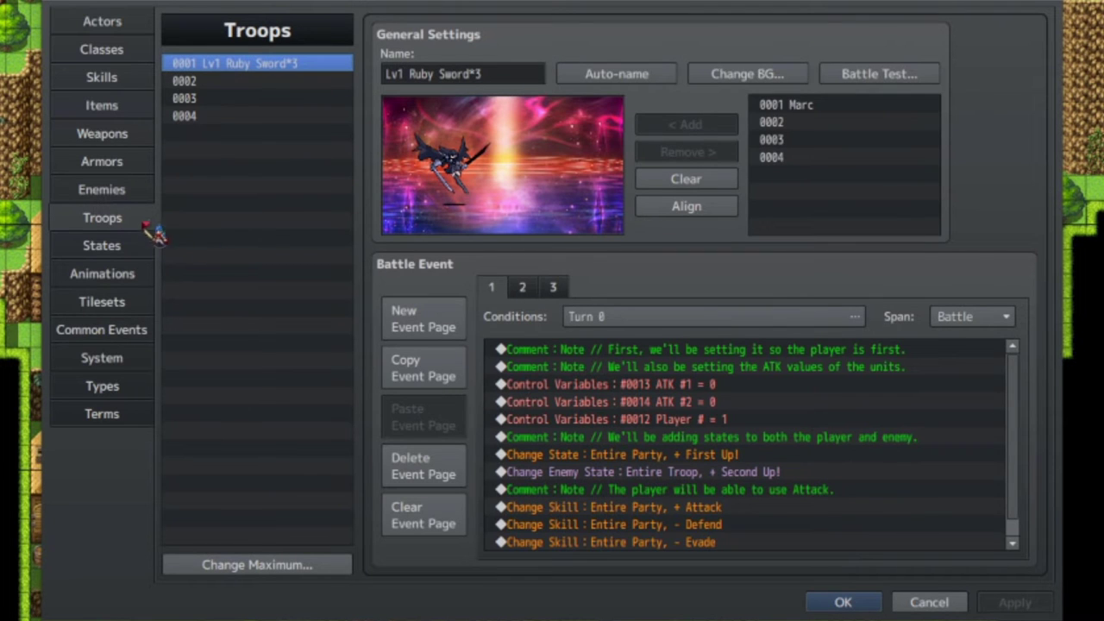
- Compare battle event pages 1 and 2, pointing out the ATK #1 = 0, ATK #2 = 0 and Player # = 1 commands
{"action": "scroll", "coordinate": [772, 470], "scroll_direction": "down", "scroll_amount": 1}
{"action": "scroll", "coordinate": [772, 470], "scroll_direction": "up", "scroll_amount": 1}
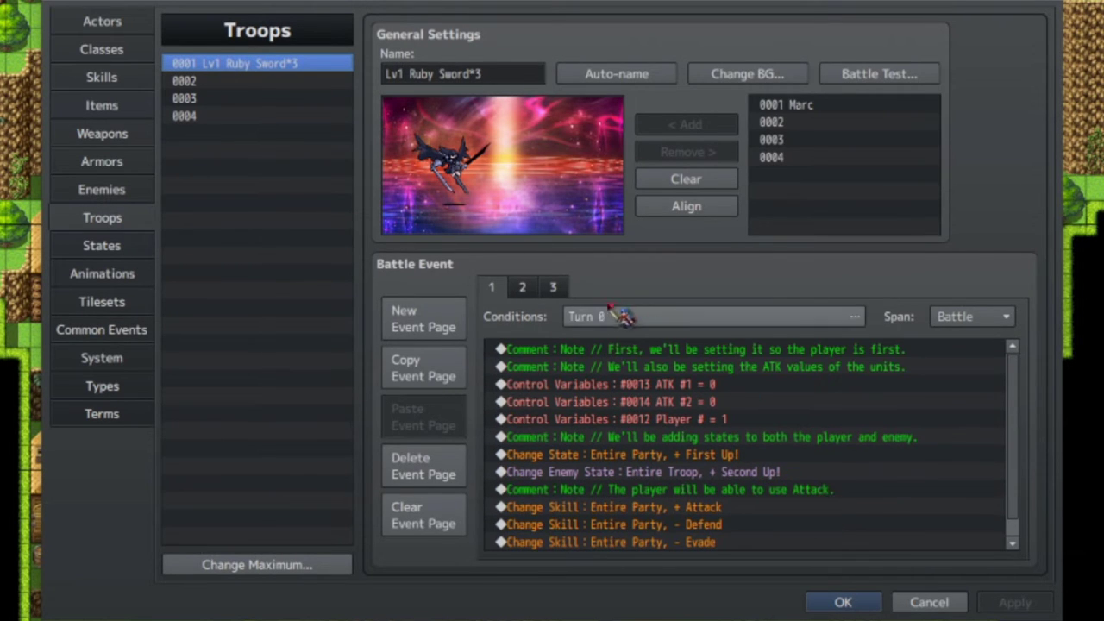
{"action": "left_click", "coordinate": [522, 288]}
{"action": "left_click", "coordinate": [491, 288]}
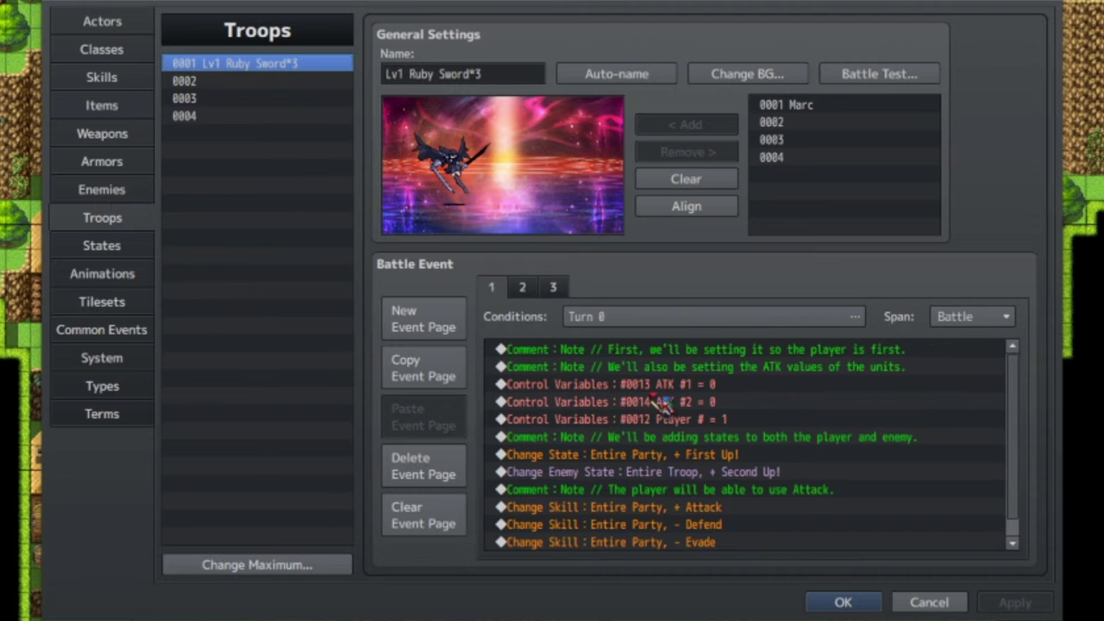
{"action": "scroll", "coordinate": [673, 404], "scroll_direction": "down", "scroll_amount": 1}
{"action": "scroll", "coordinate": [673, 404], "scroll_direction": "up", "scroll_amount": 1}
{"action": "left_click", "coordinate": [627, 386]}
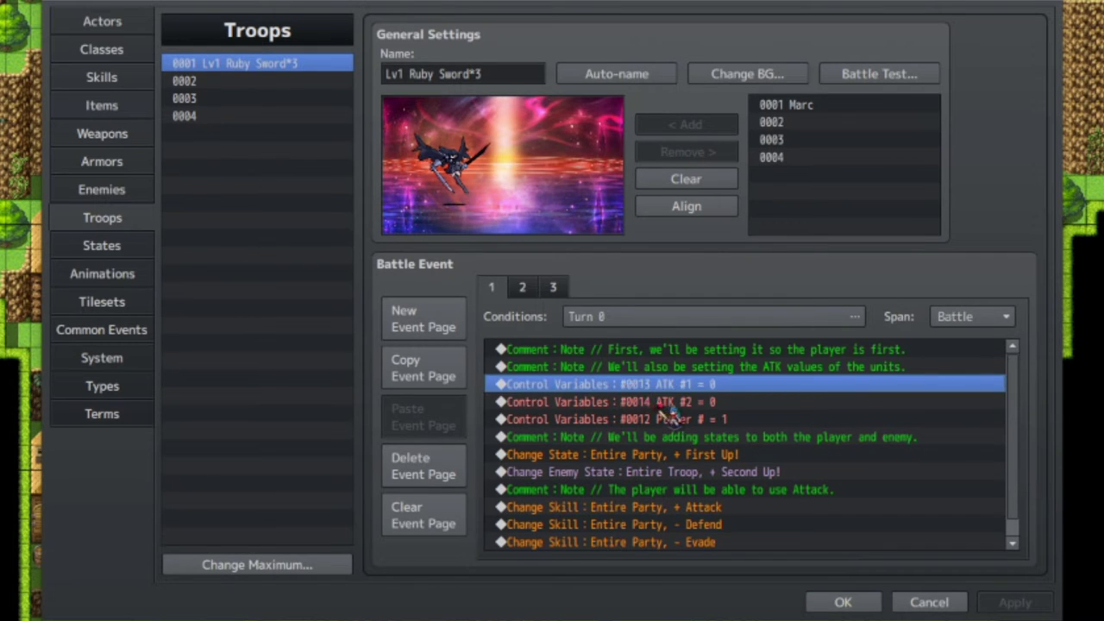
{"action": "left_click", "coordinate": [666, 404]}
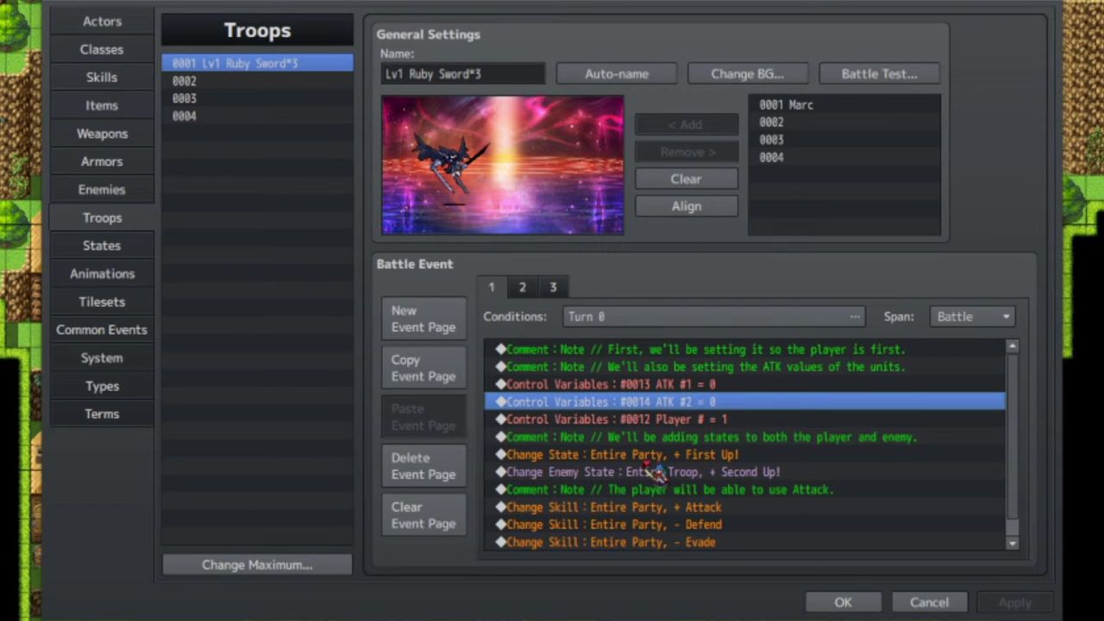
{"action": "left_click", "coordinate": [724, 421]}
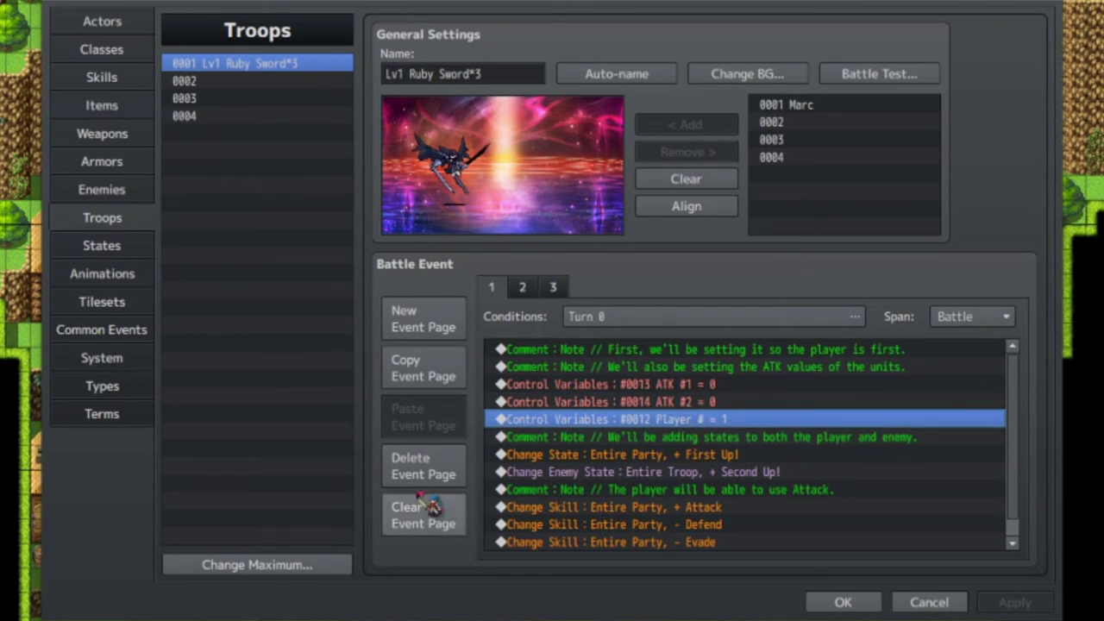
- Flip between battle event pages 1 and 2 again, rechecking the ATK #1 = 0 and ATK #2 = 0 commands
{"action": "scroll", "coordinate": [771, 455], "scroll_direction": "down", "scroll_amount": 1}
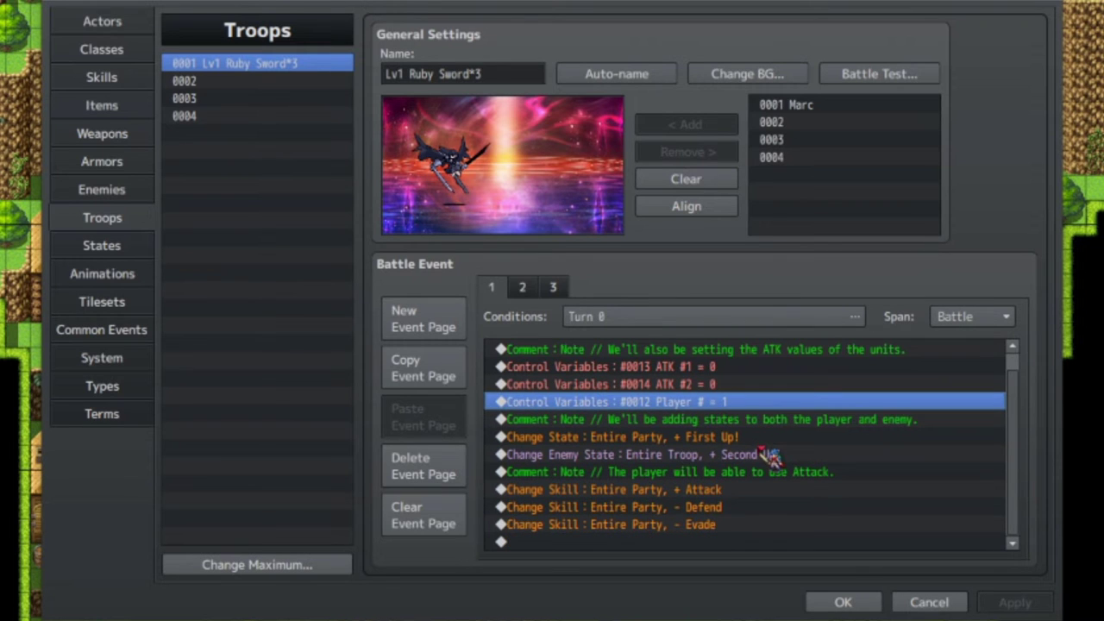
{"action": "left_click", "coordinate": [524, 289]}
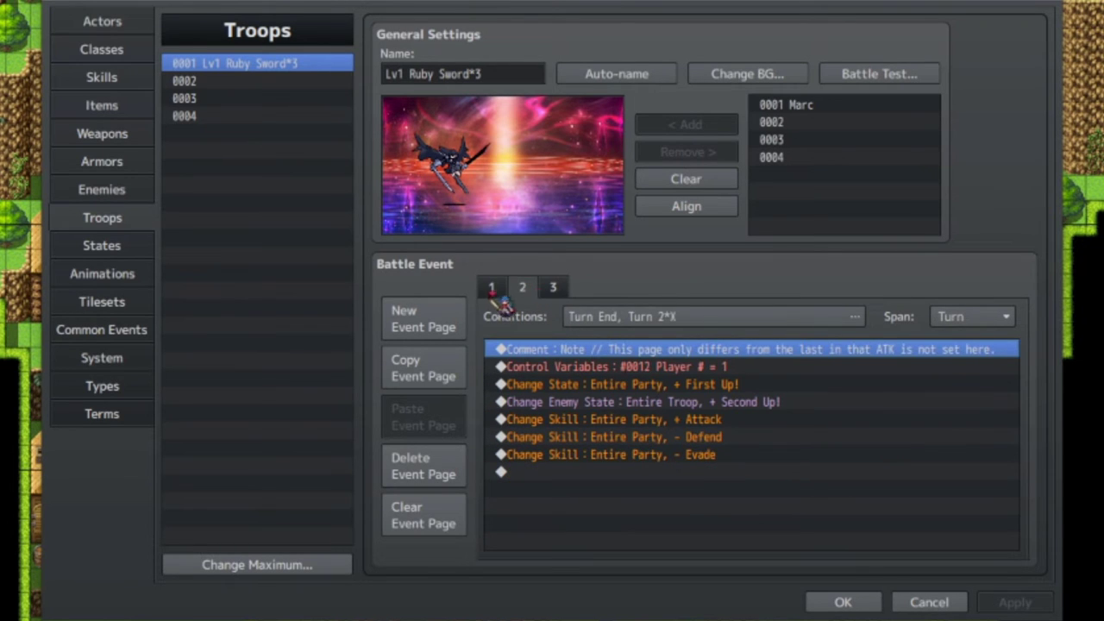
{"action": "left_click", "coordinate": [491, 288]}
{"action": "scroll", "coordinate": [638, 352], "scroll_direction": "down", "scroll_amount": 1}
{"action": "left_click", "coordinate": [522, 289]}
{"action": "left_click", "coordinate": [492, 288]}
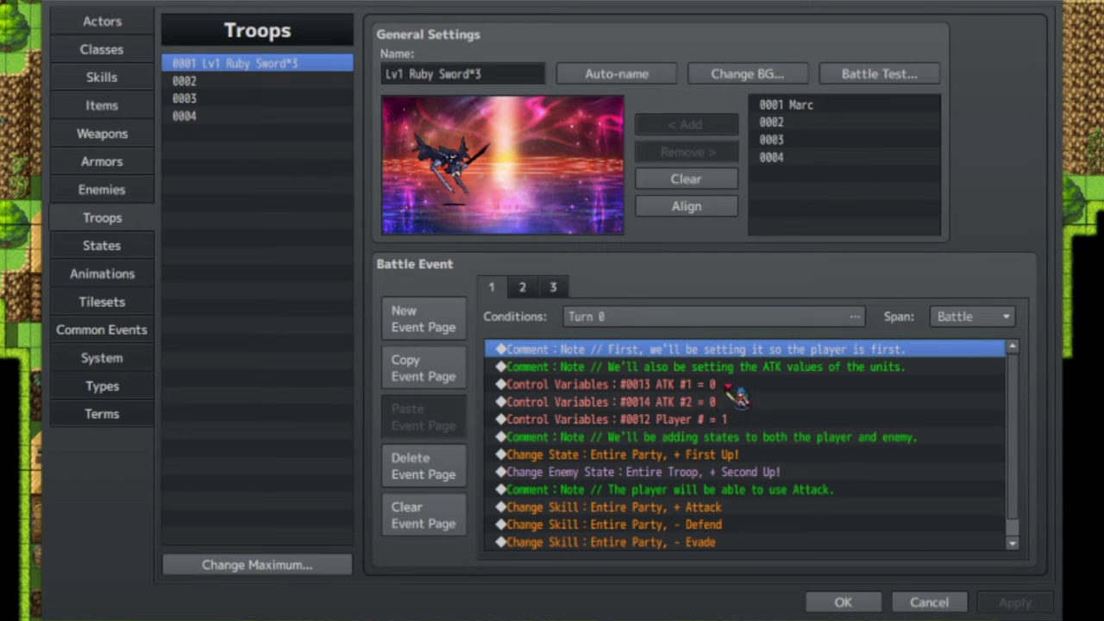
{"action": "left_click", "coordinate": [675, 384]}
{"action": "left_click", "coordinate": [634, 402]}
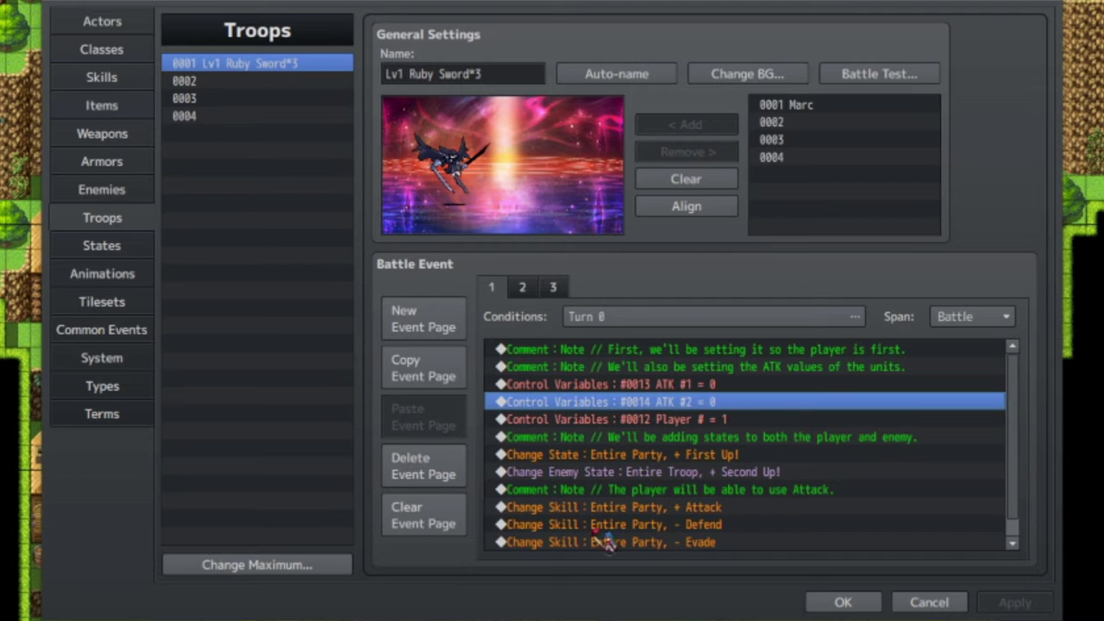
- Point out page 1's command adding the First Up! state, then open the States list
{"action": "left_click", "coordinate": [524, 290]}
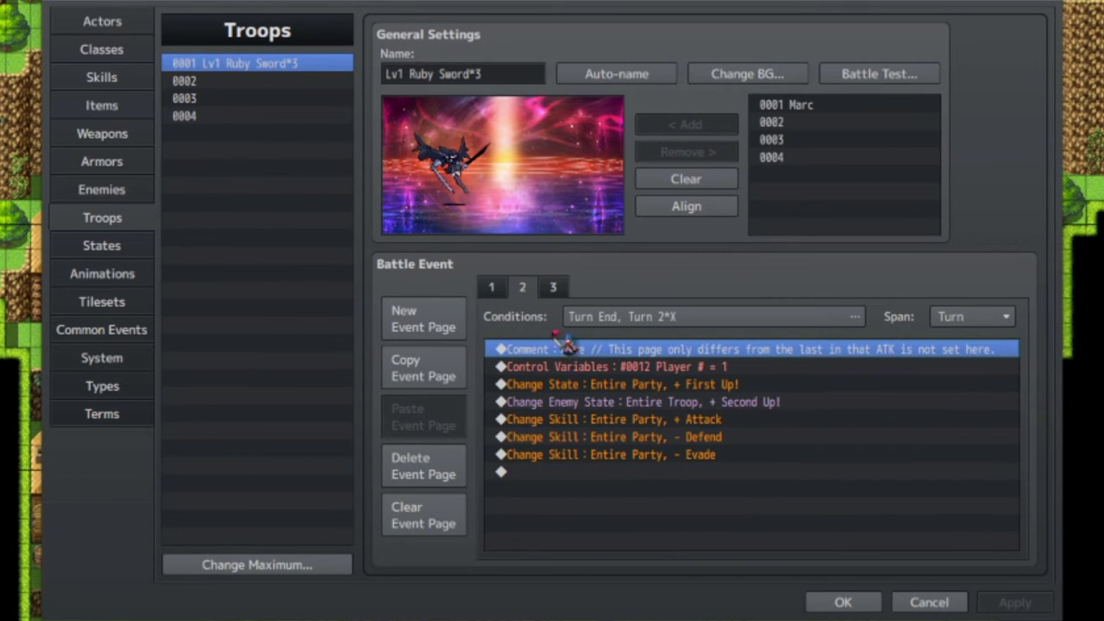
{"action": "left_click", "coordinate": [496, 290]}
{"action": "scroll", "coordinate": [703, 445], "scroll_direction": "down", "scroll_amount": 1}
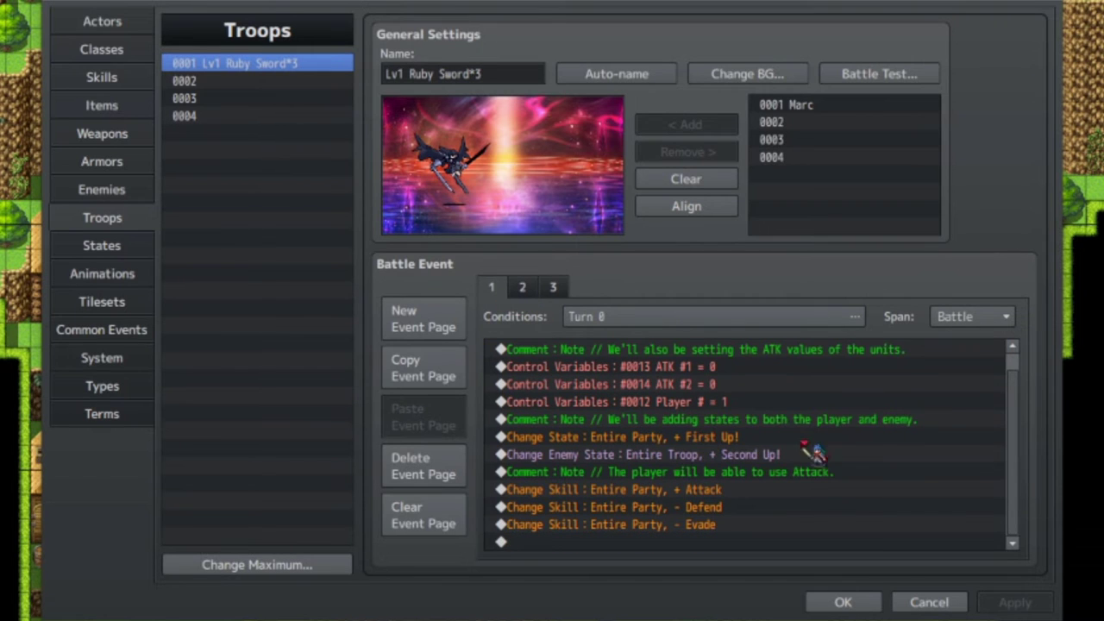
{"action": "left_click", "coordinate": [709, 440]}
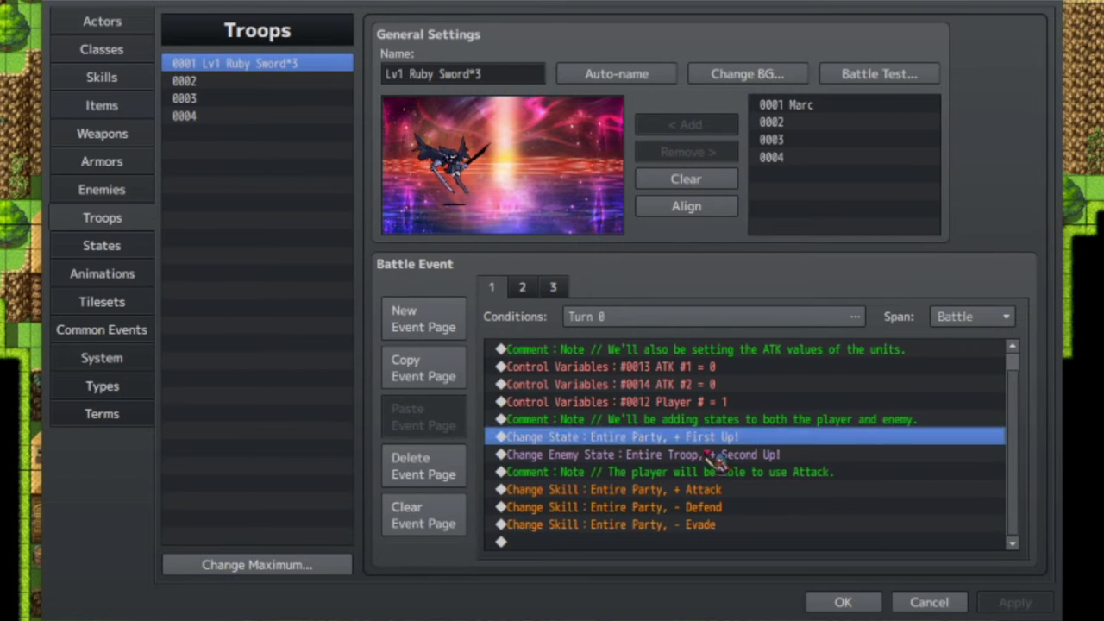
{"action": "left_click", "coordinate": [129, 249]}
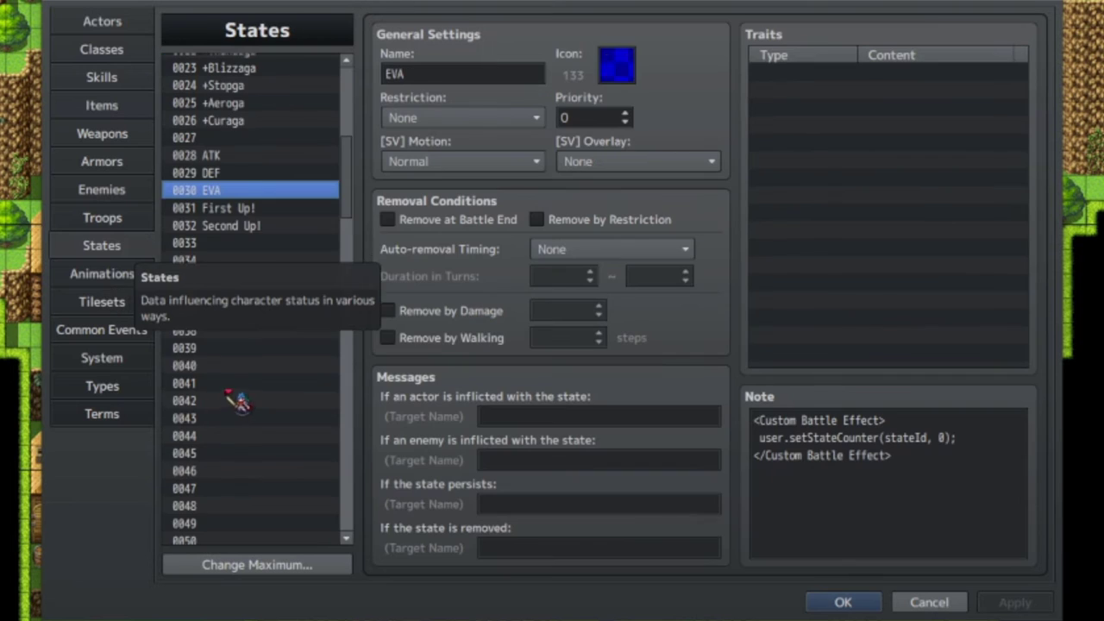
- Check First Up!'s Agility * 200% trait, then enemy Marc's Agility of 50 and Max HP of 5
{"action": "left_click", "coordinate": [237, 210]}
{"action": "left_click", "coordinate": [925, 76]}
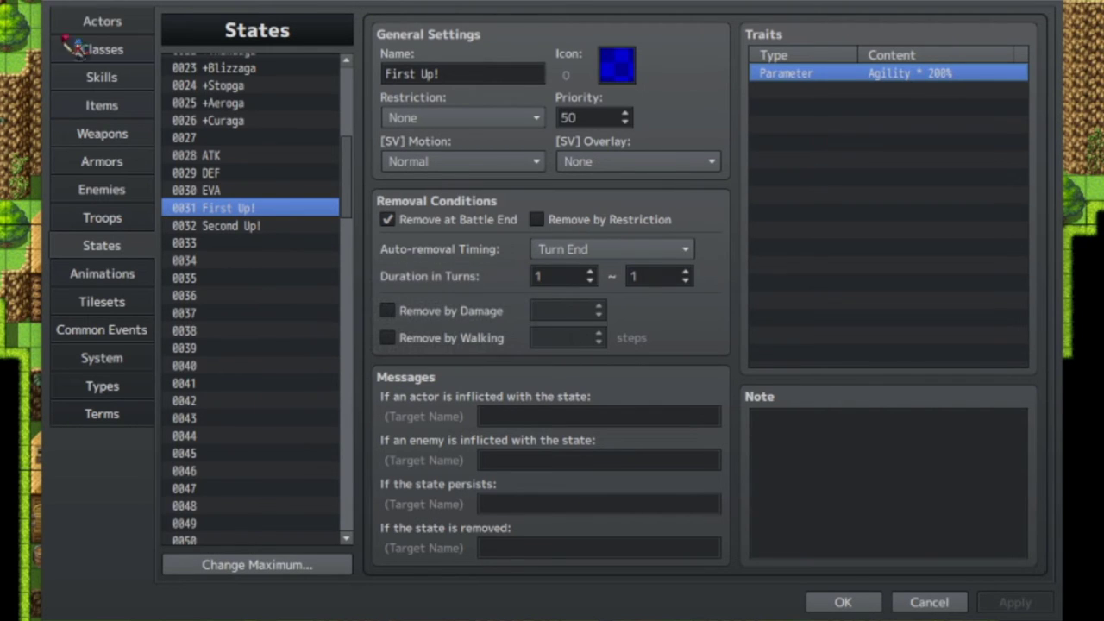
{"action": "left_click", "coordinate": [110, 26]}
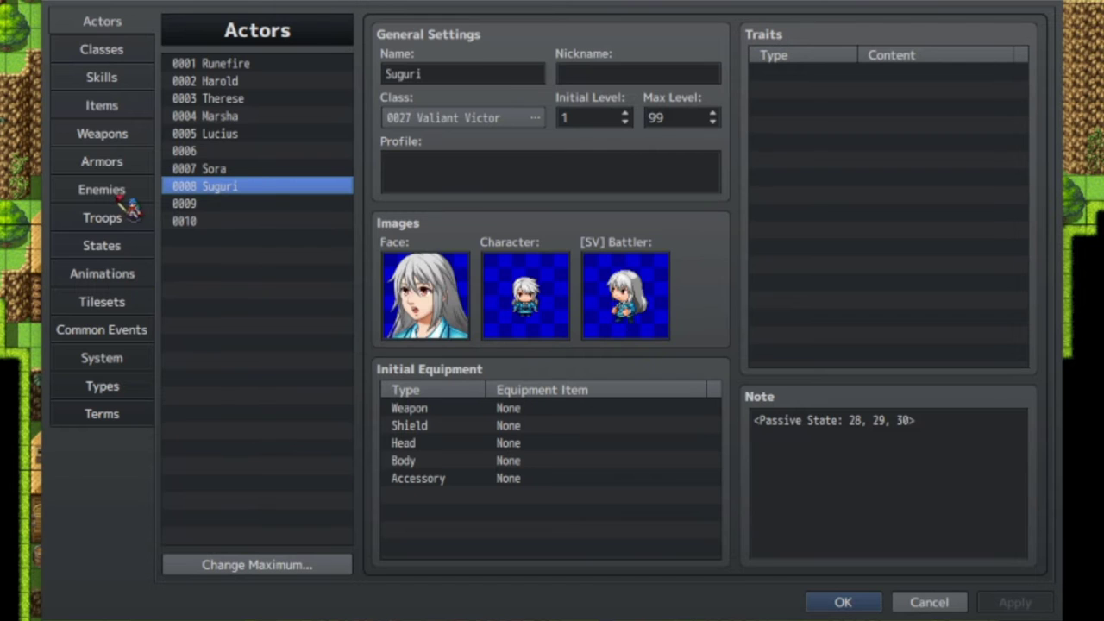
{"action": "left_click", "coordinate": [121, 195]}
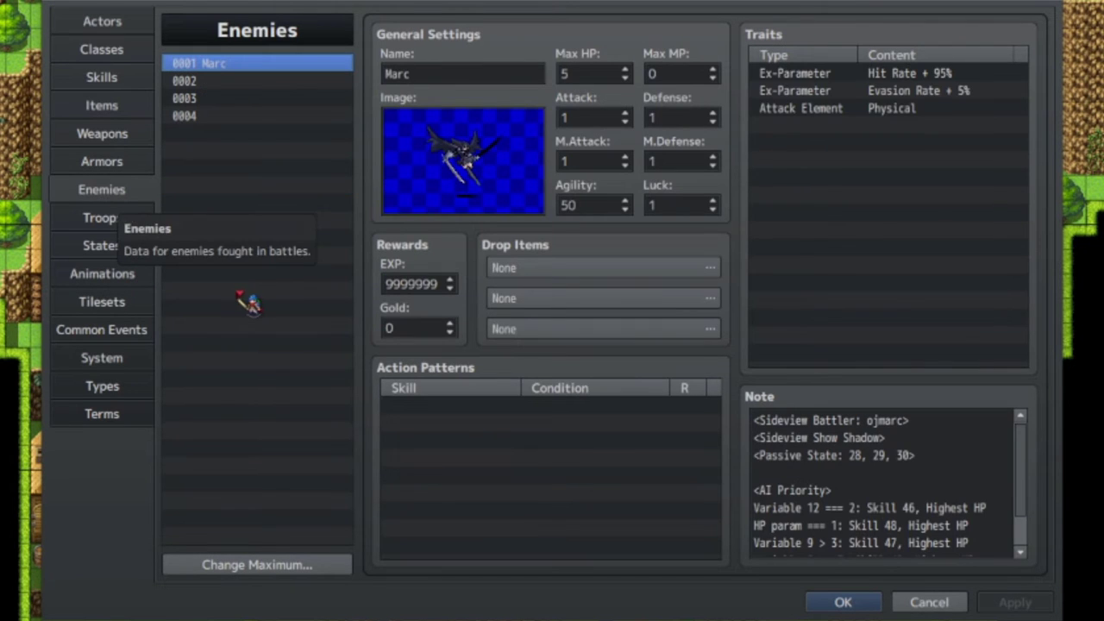
{"action": "double_click", "coordinate": [597, 204]}
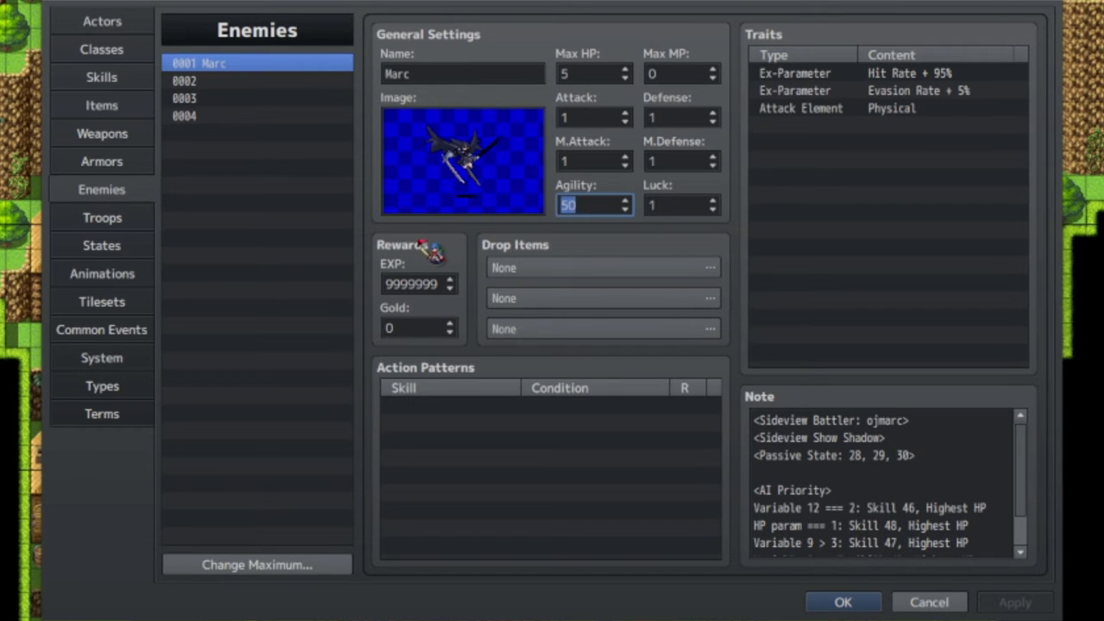
{"action": "left_click", "coordinate": [576, 204]}
{"action": "left_click", "coordinate": [590, 76]}
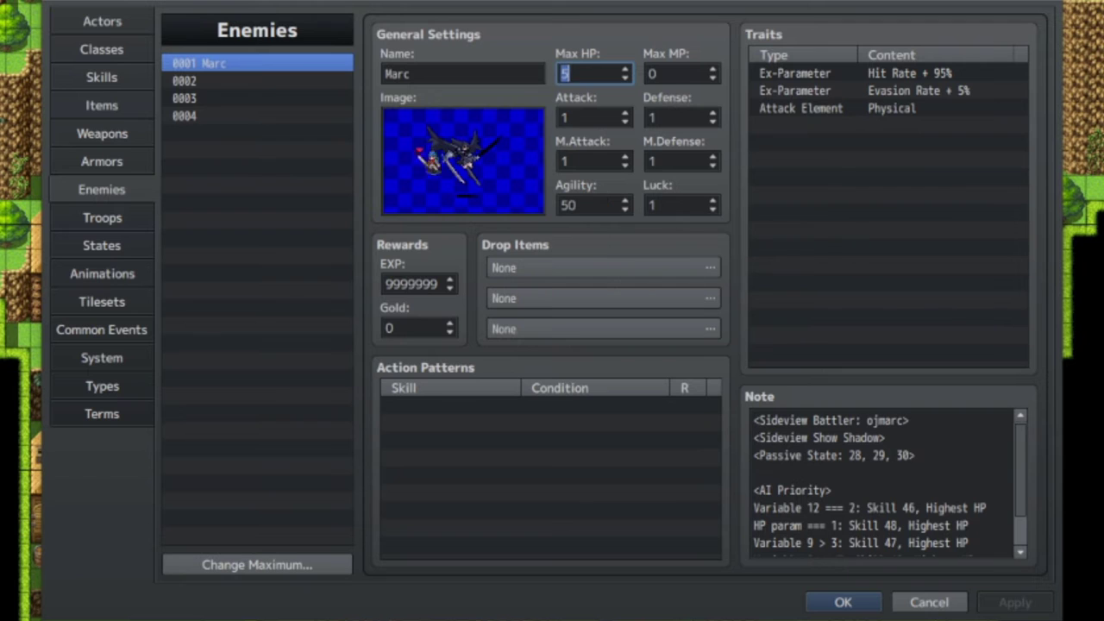
- Inspect state 0032 Second Up! and its Agility * 0% trait
{"action": "left_click", "coordinate": [120, 248]}
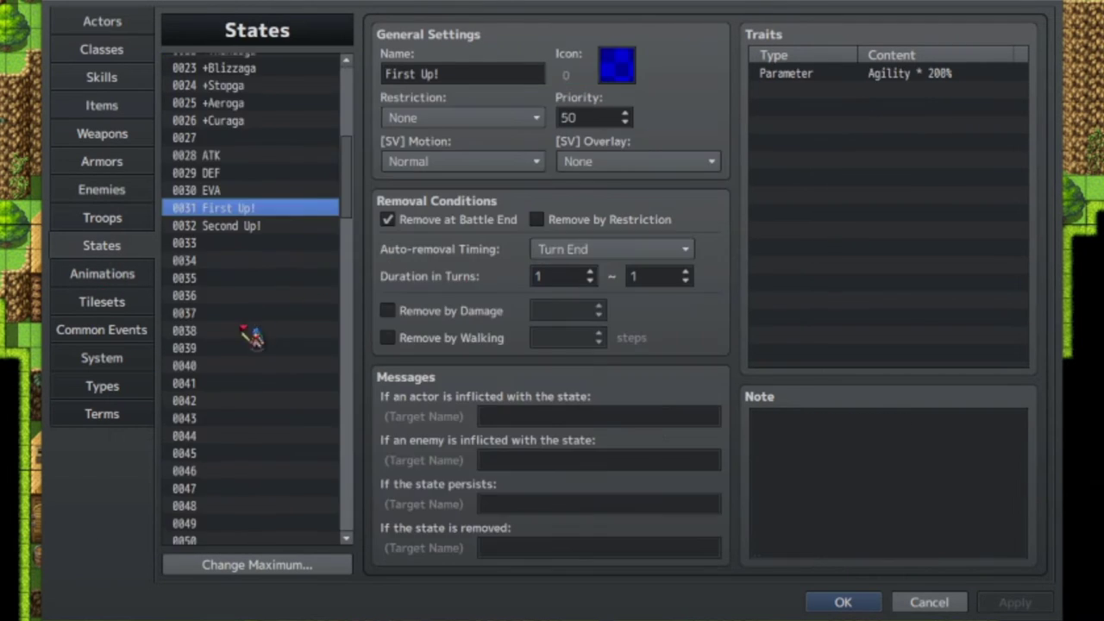
{"action": "left_click", "coordinate": [237, 228]}
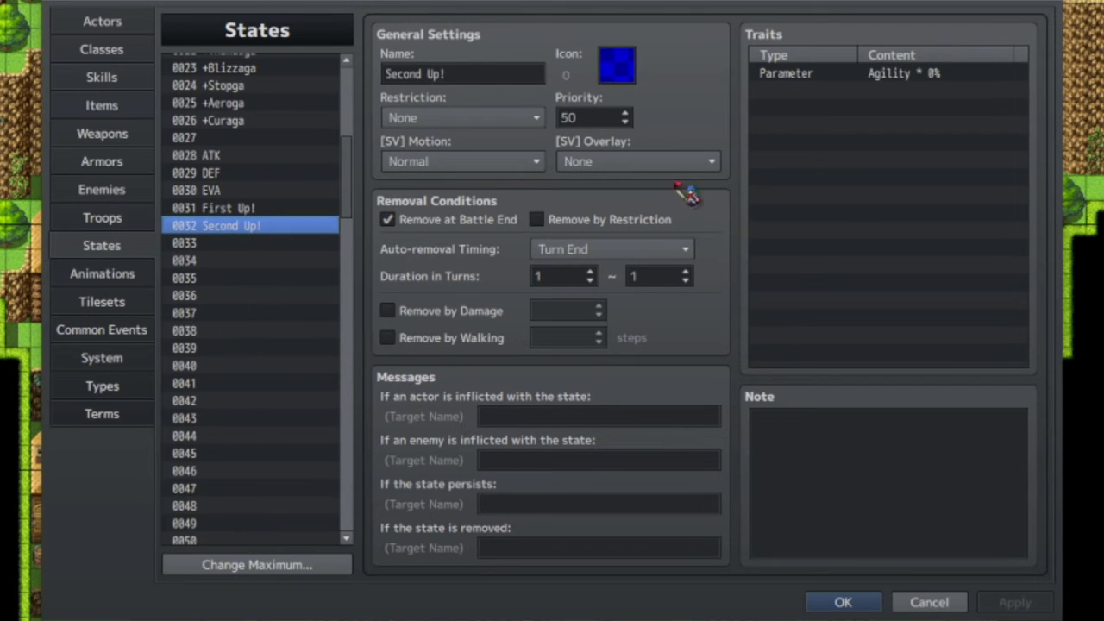
{"action": "left_click", "coordinate": [928, 73]}
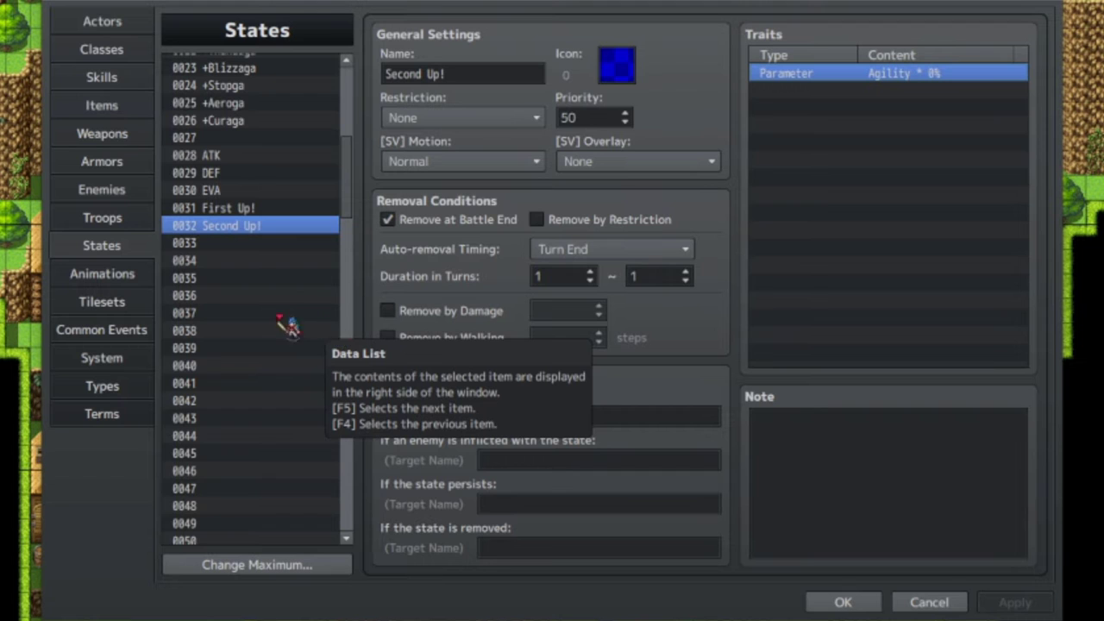
- Review page 1's party skill changes: + Attack, - Defend and - Evade
{"action": "left_click", "coordinate": [102, 217]}
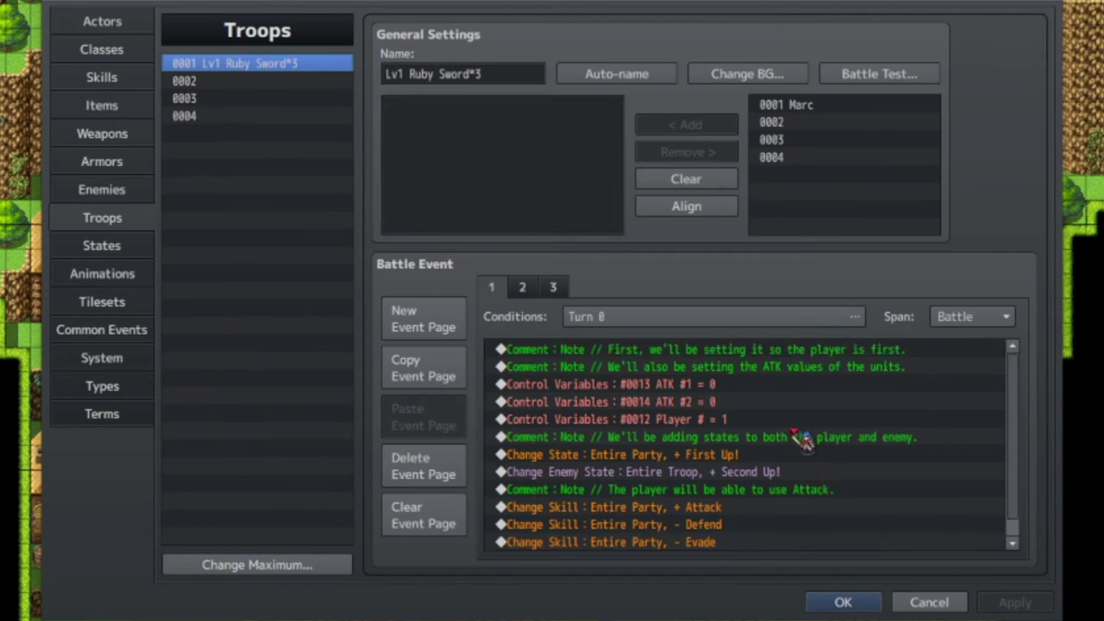
{"action": "scroll", "coordinate": [828, 470], "scroll_direction": "down", "scroll_amount": 1}
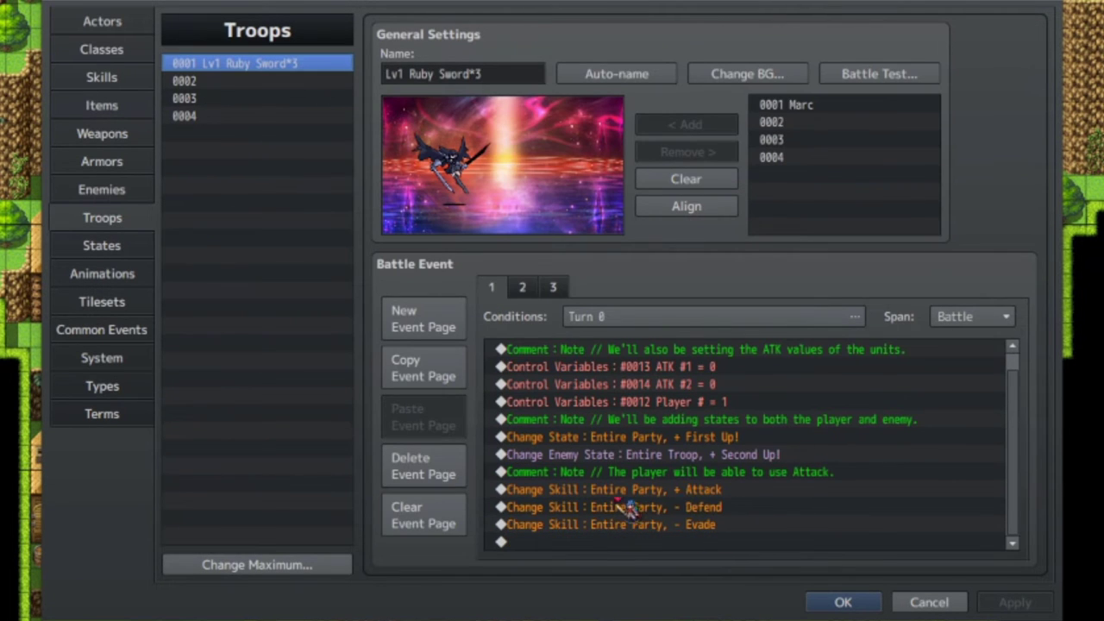
{"action": "left_click", "coordinate": [683, 491]}
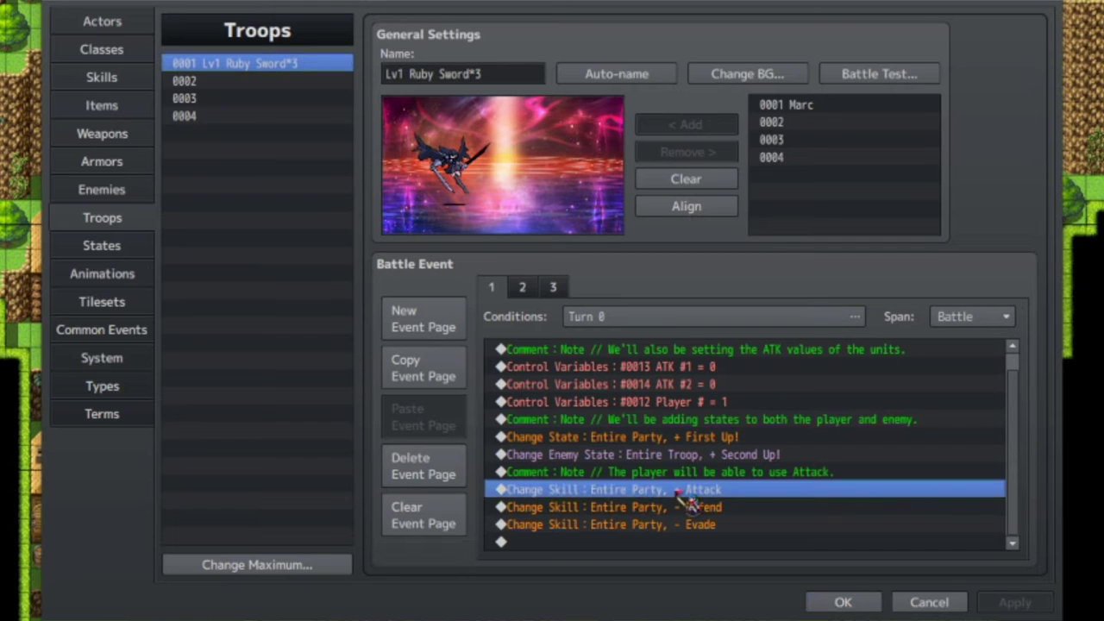
{"action": "left_click", "coordinate": [609, 509]}
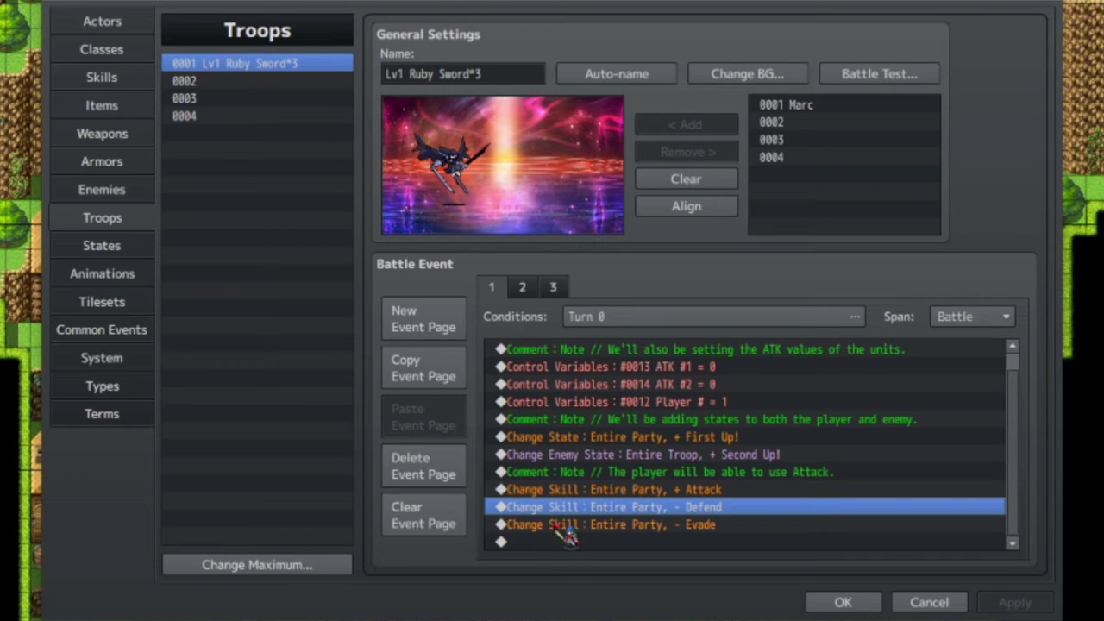
{"action": "left_click", "coordinate": [690, 526]}
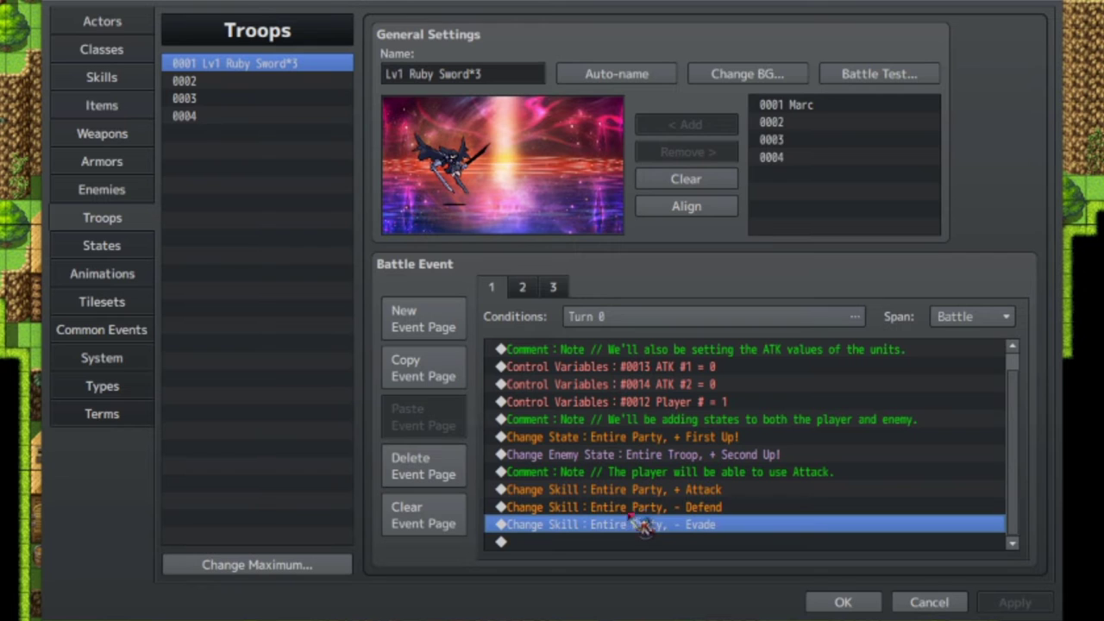
- Compare page 2's - Evade command with page 1 and inspect page 2's trigger conditions unchanged
{"action": "left_click", "coordinate": [522, 288]}
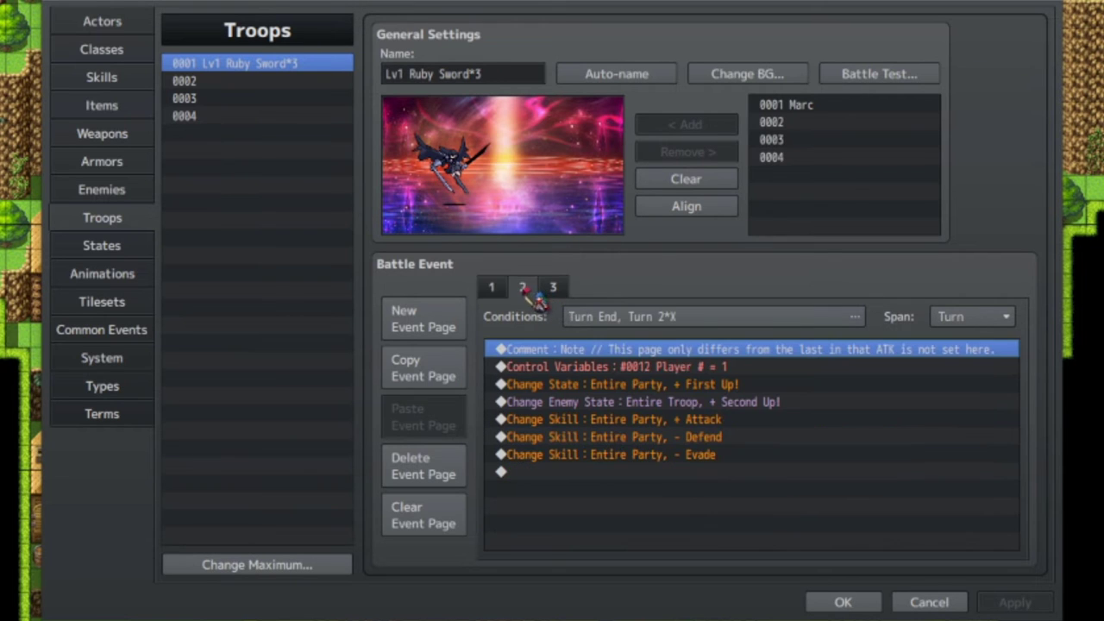
{"action": "left_click", "coordinate": [594, 457]}
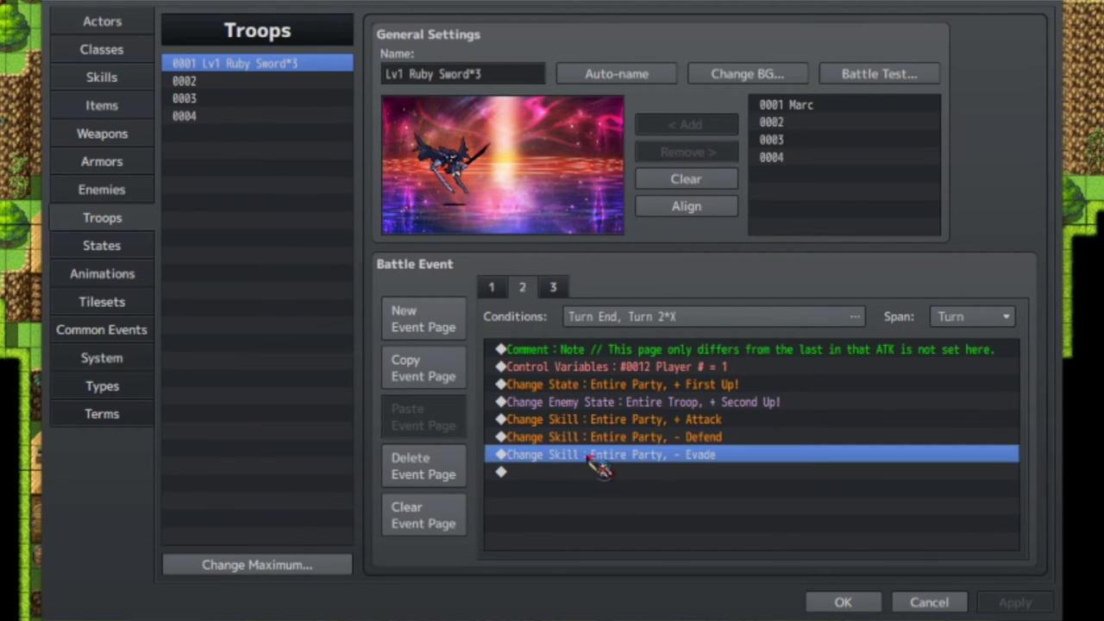
{"action": "left_click", "coordinate": [491, 288]}
{"action": "left_click", "coordinate": [690, 385]}
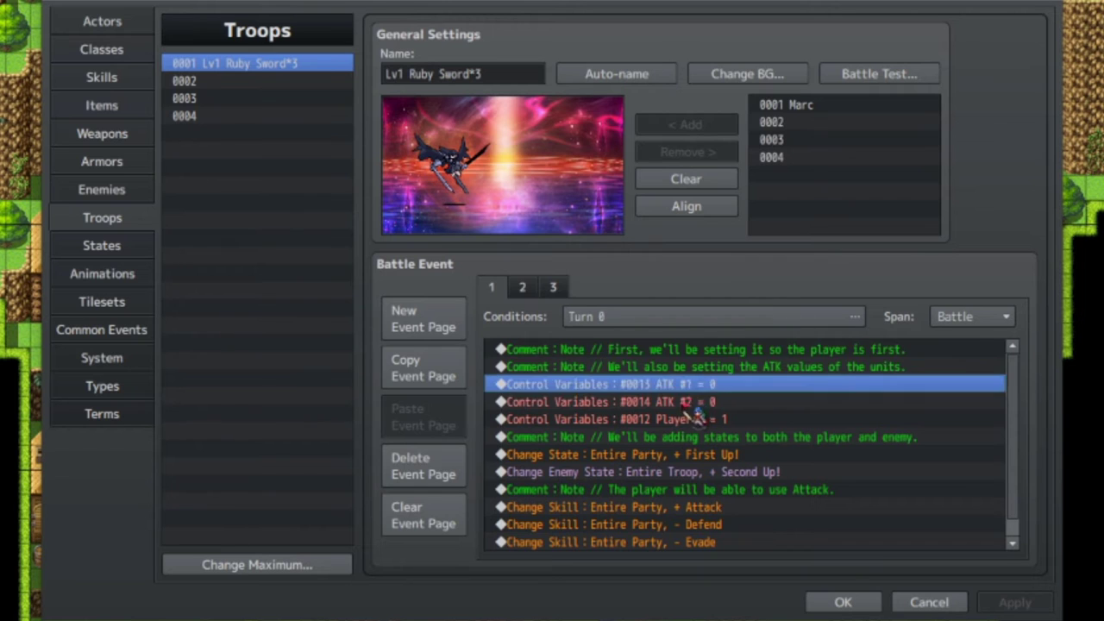
{"action": "left_click", "coordinate": [522, 287]}
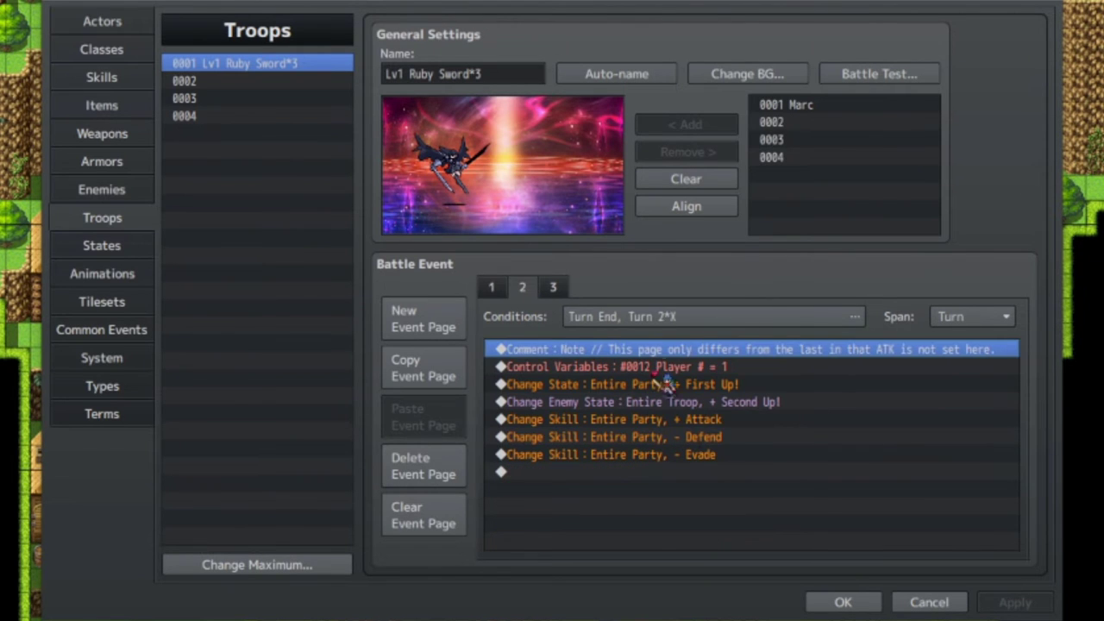
{"action": "left_click", "coordinate": [661, 317]}
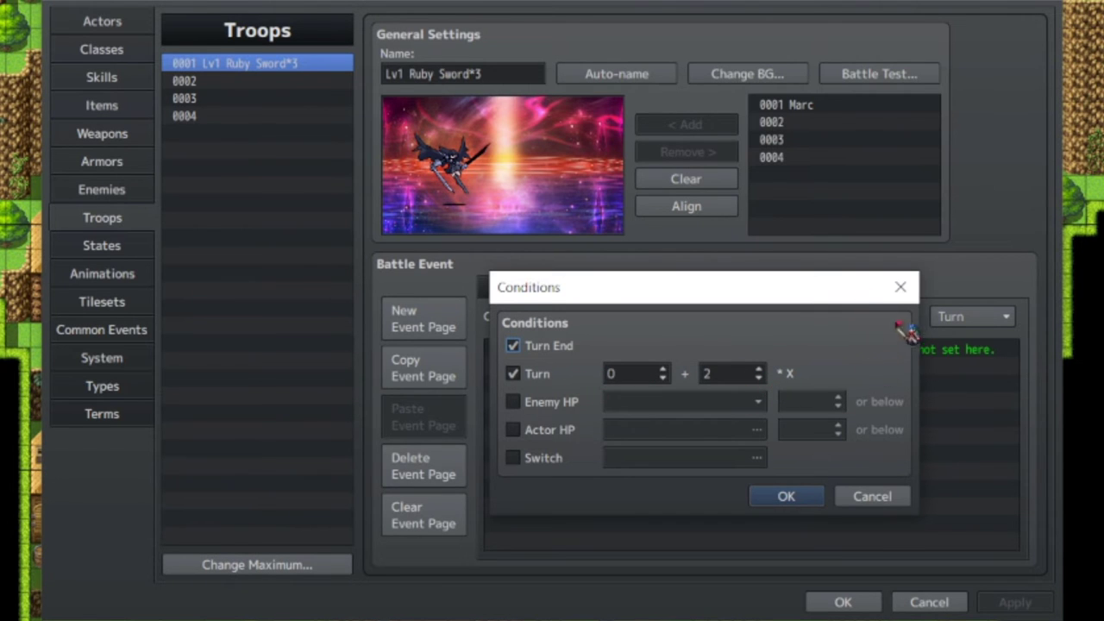
{"action": "left_click", "coordinate": [901, 287]}
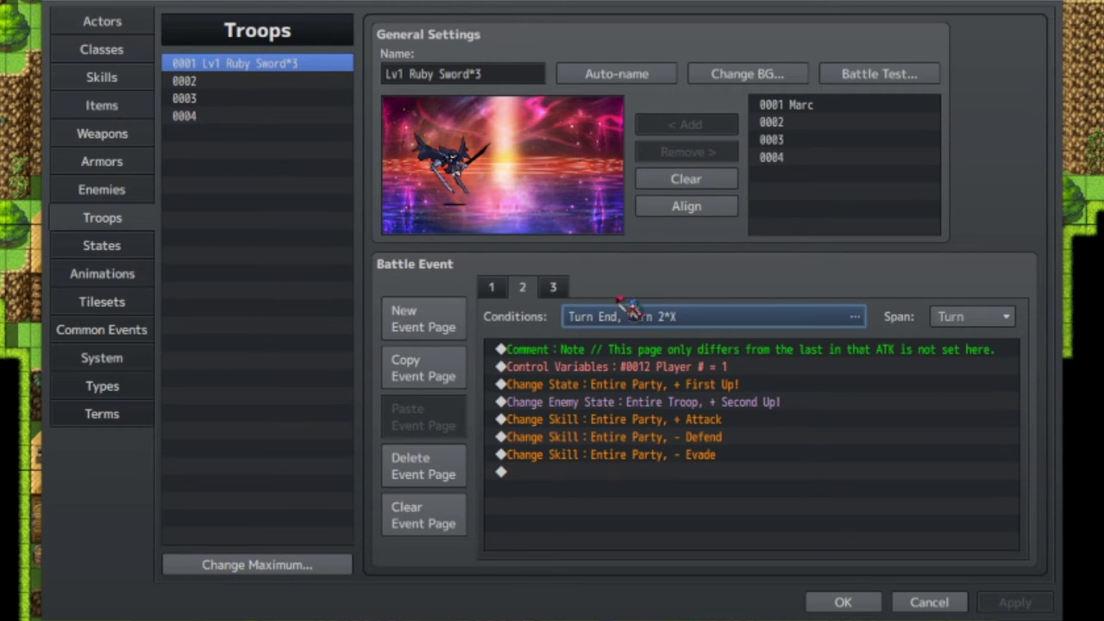
{"action": "left_click", "coordinate": [559, 287]}
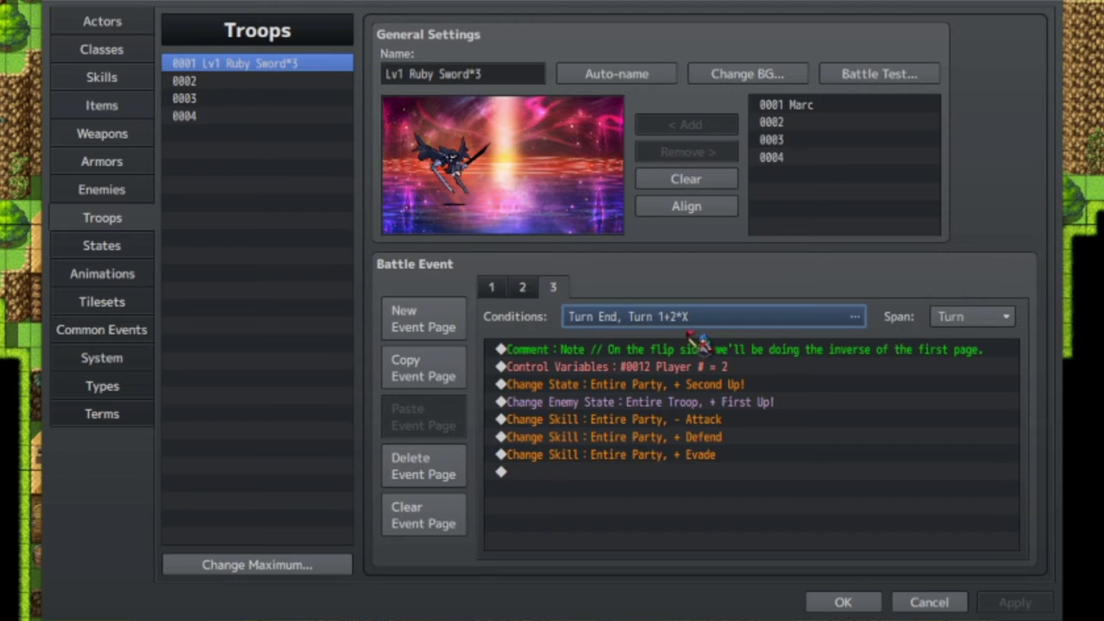
- Check page 3's conditions and its Player # = 2, party + Second Up!, enemies + First Up! commands
{"action": "left_click", "coordinate": [660, 317]}
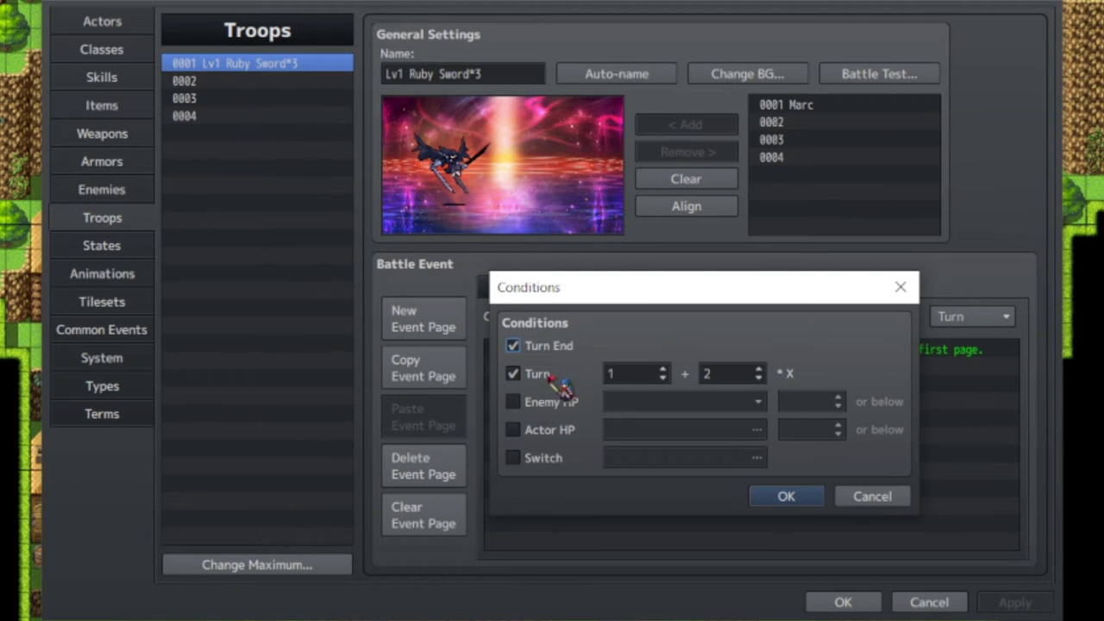
{"action": "left_click", "coordinate": [901, 288]}
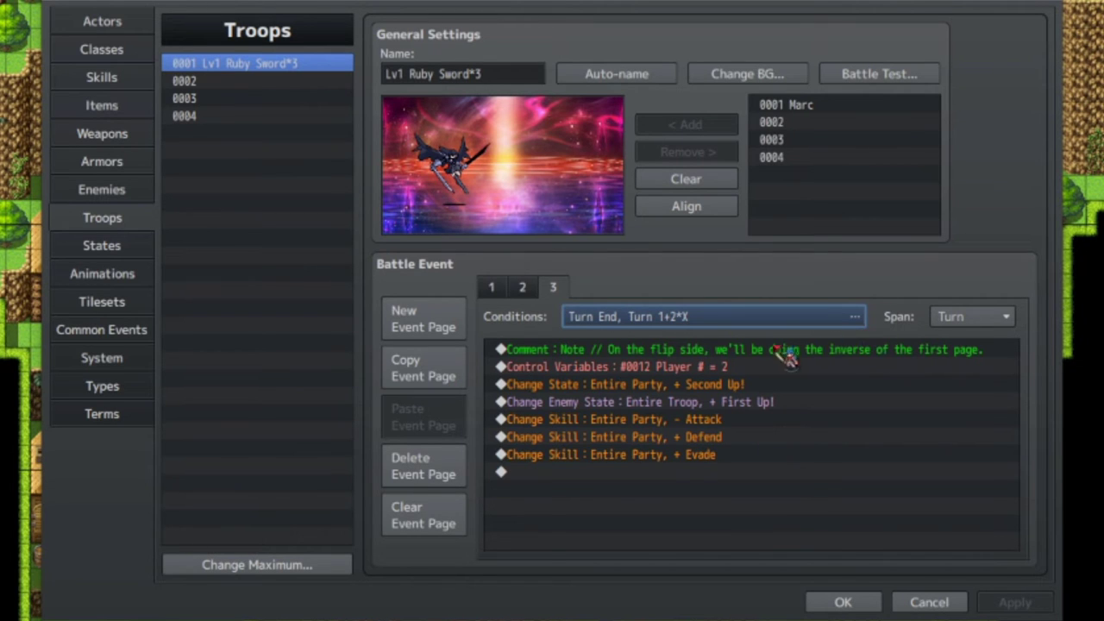
{"action": "left_click", "coordinate": [703, 369]}
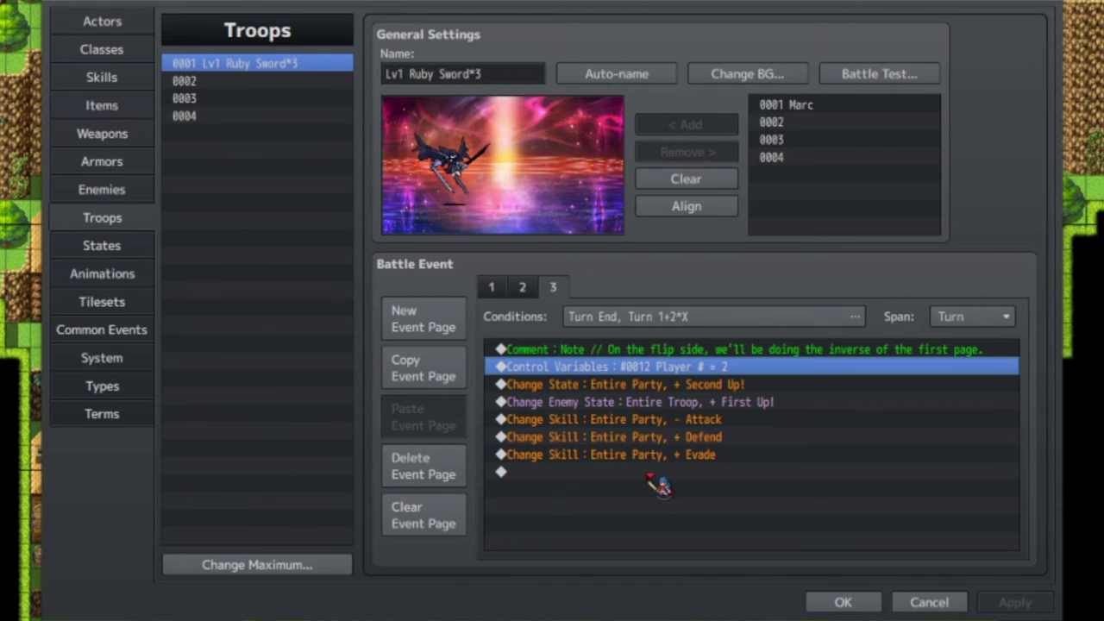
{"action": "left_click", "coordinate": [686, 386]}
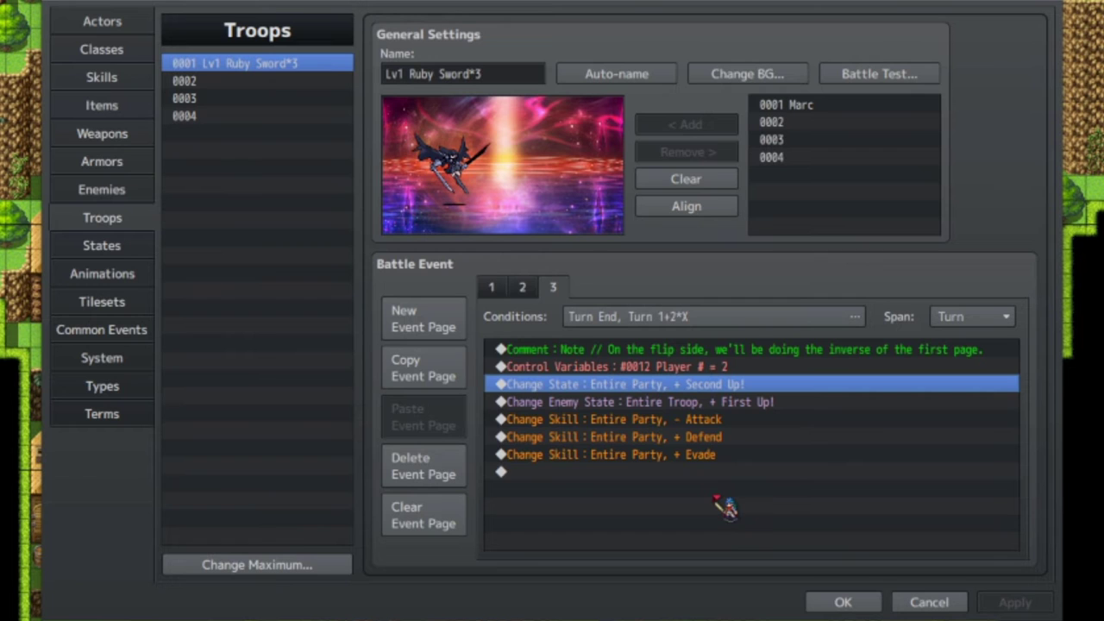
{"action": "left_click", "coordinate": [678, 409]}
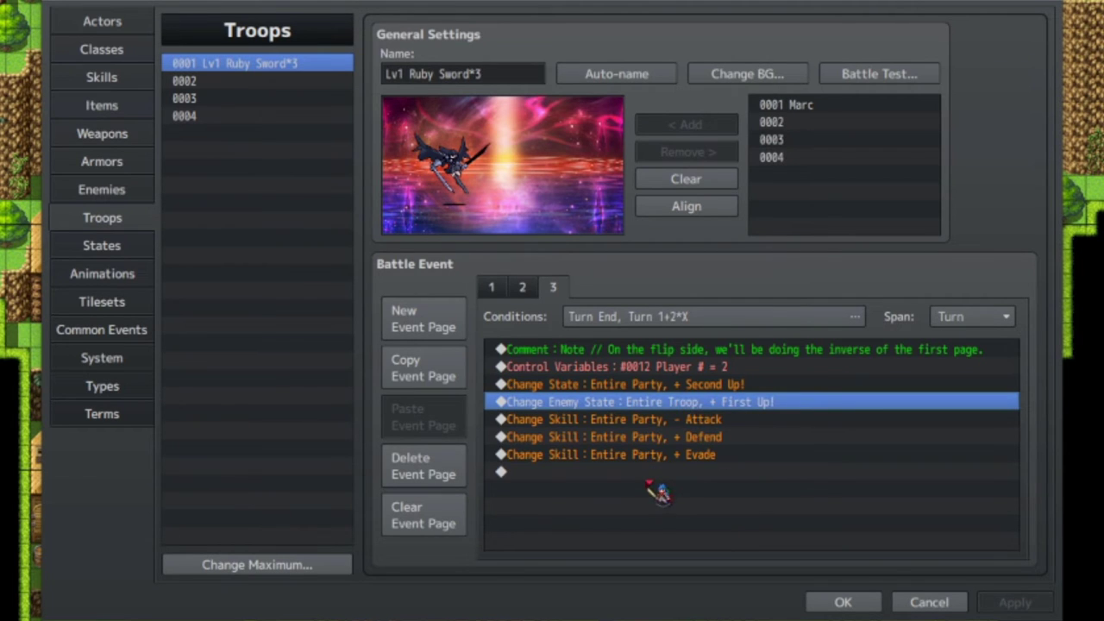
- Review page 3's party skill changes (- Attack, + Defend, + Evade), then open the States list
{"action": "left_click", "coordinate": [681, 421]}
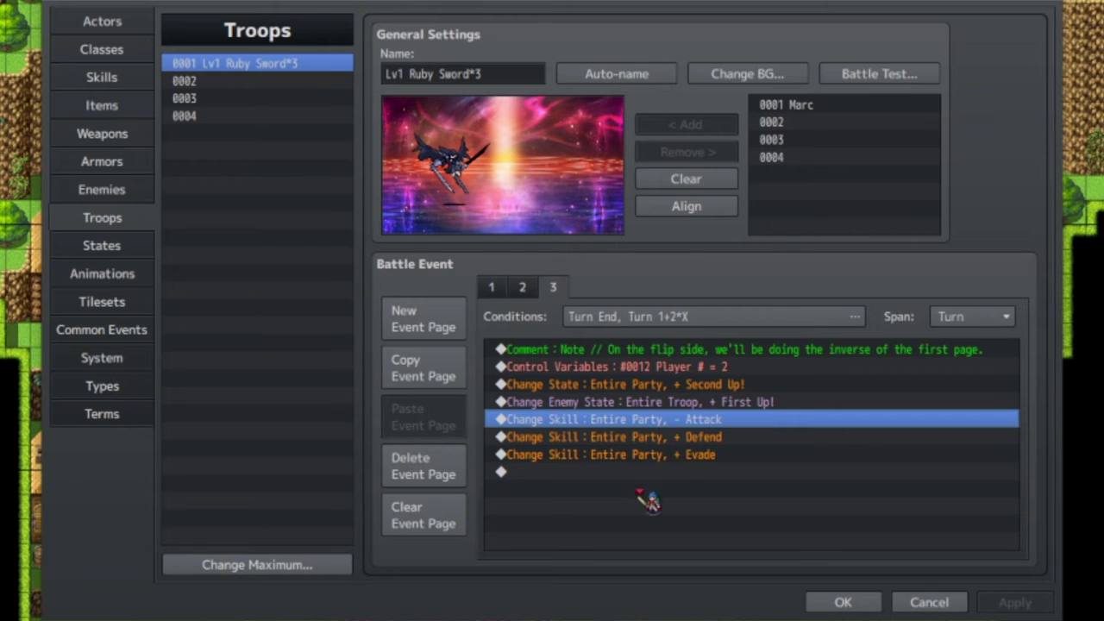
{"action": "left_click", "coordinate": [683, 438]}
{"action": "left_click", "coordinate": [689, 454]}
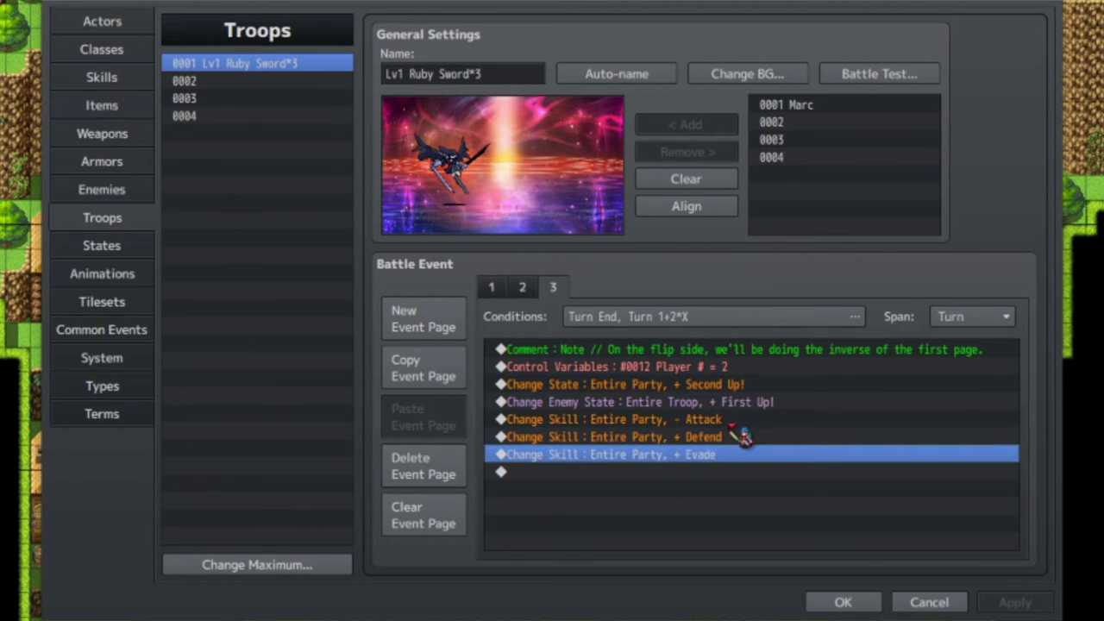
{"action": "left_click", "coordinate": [730, 424]}
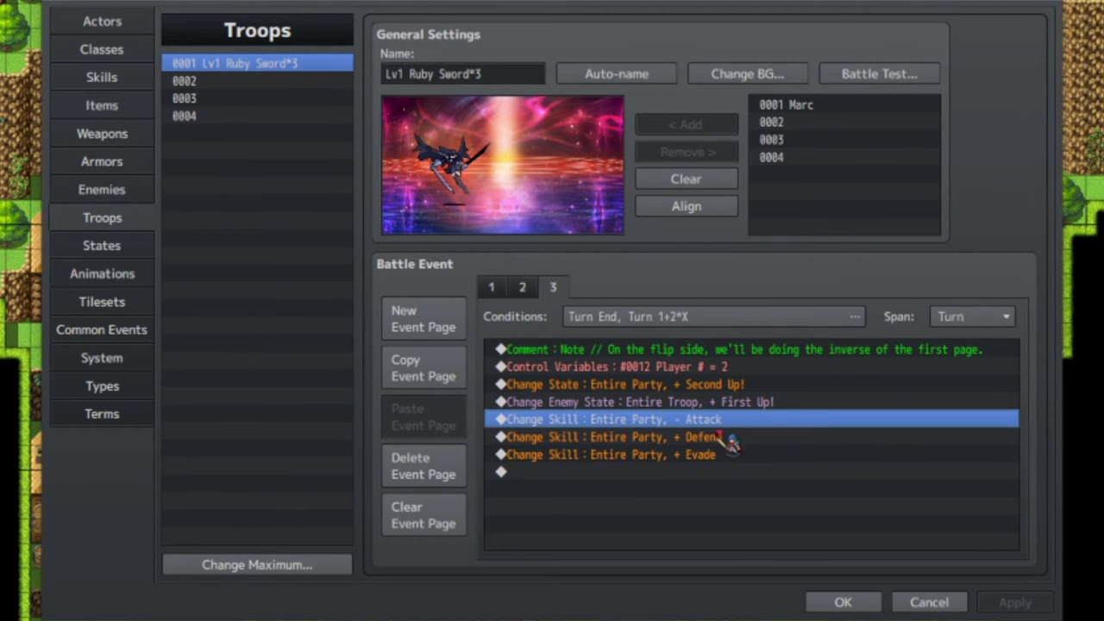
{"action": "left_click", "coordinate": [152, 252]}
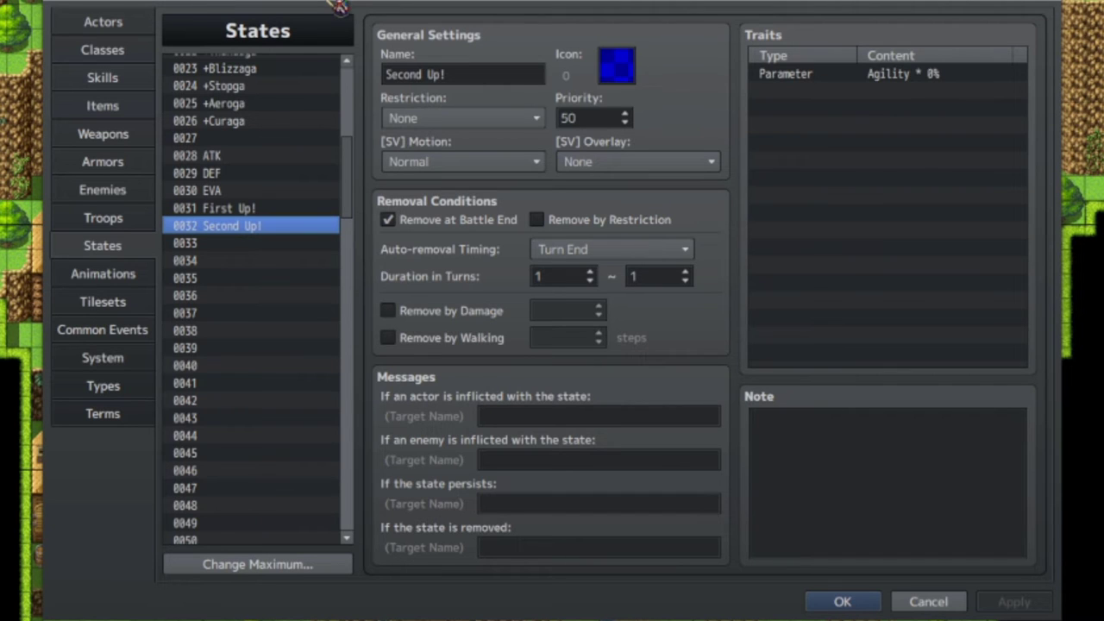
- Open the Skills list, starting at the Attack skill with its a.atk * 4 - b.def formula
{"action": "left_click", "coordinate": [134, 82]}
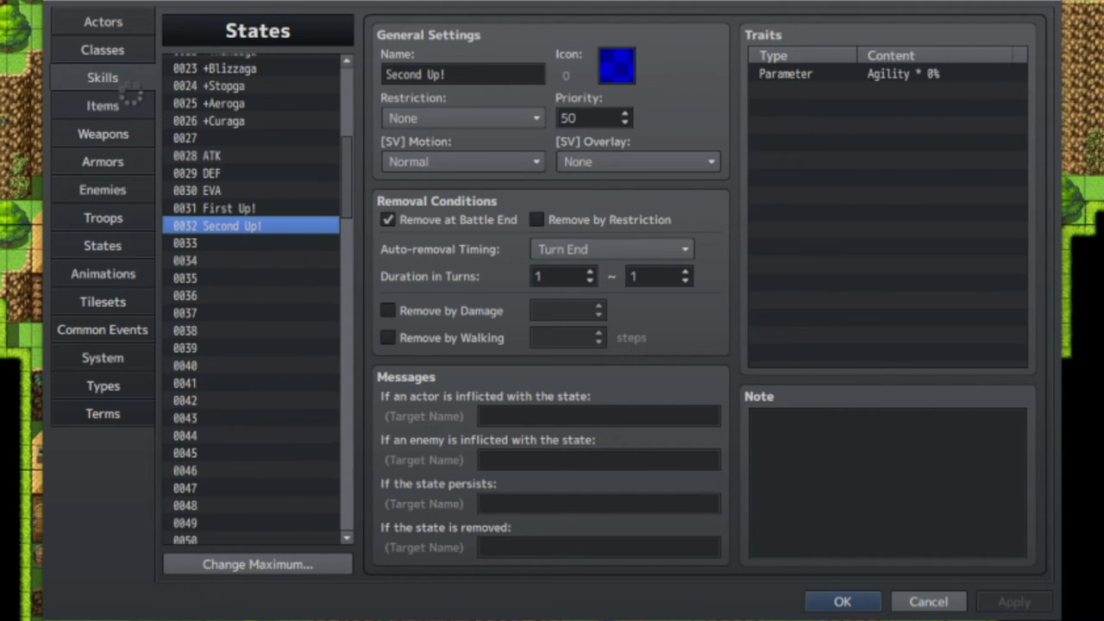
{"action": "scroll", "coordinate": [268, 172], "scroll_direction": "down", "scroll_amount": 7}
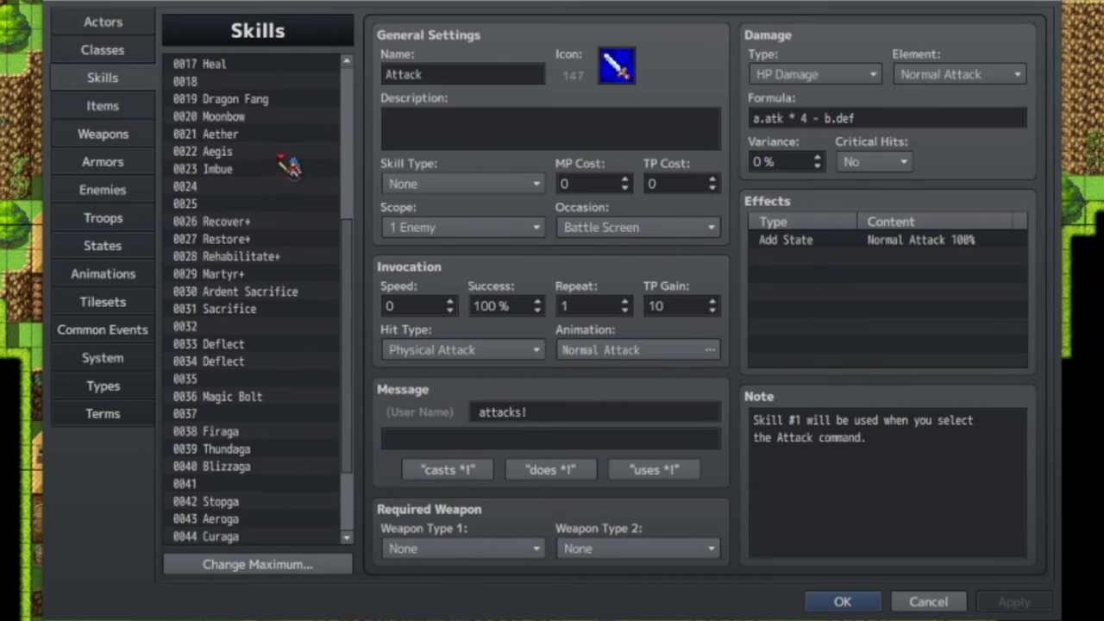
{"action": "left_click", "coordinate": [242, 468]}
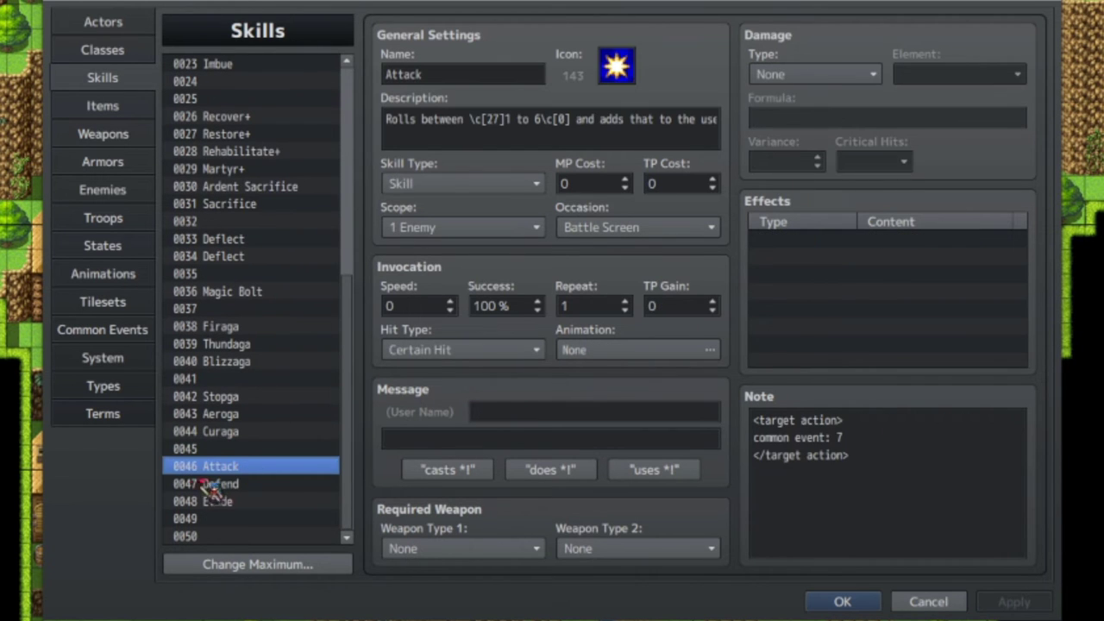
{"action": "left_click", "coordinate": [243, 503]}
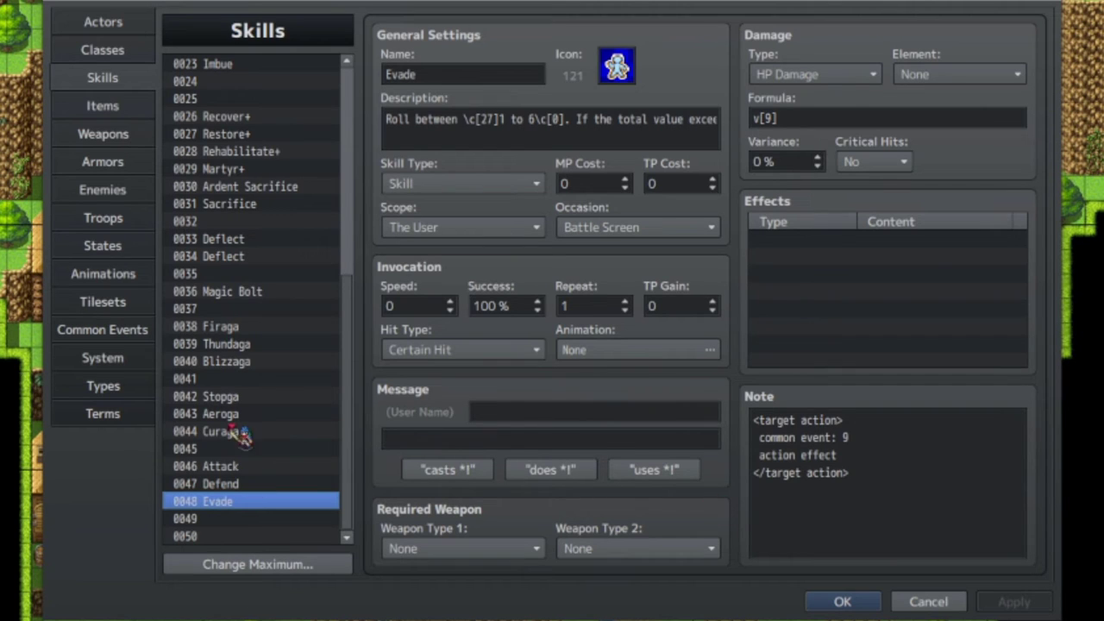
{"action": "left_click", "coordinate": [292, 467]}
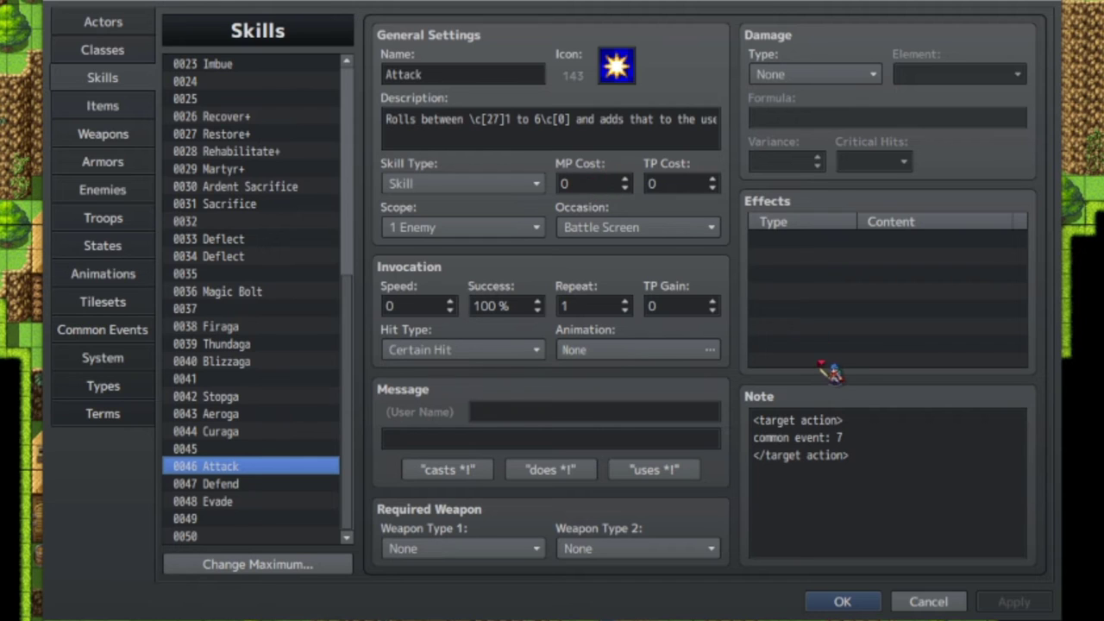
{"action": "left_click", "coordinate": [881, 432]}
{"action": "key", "text": "ctrl+a"}
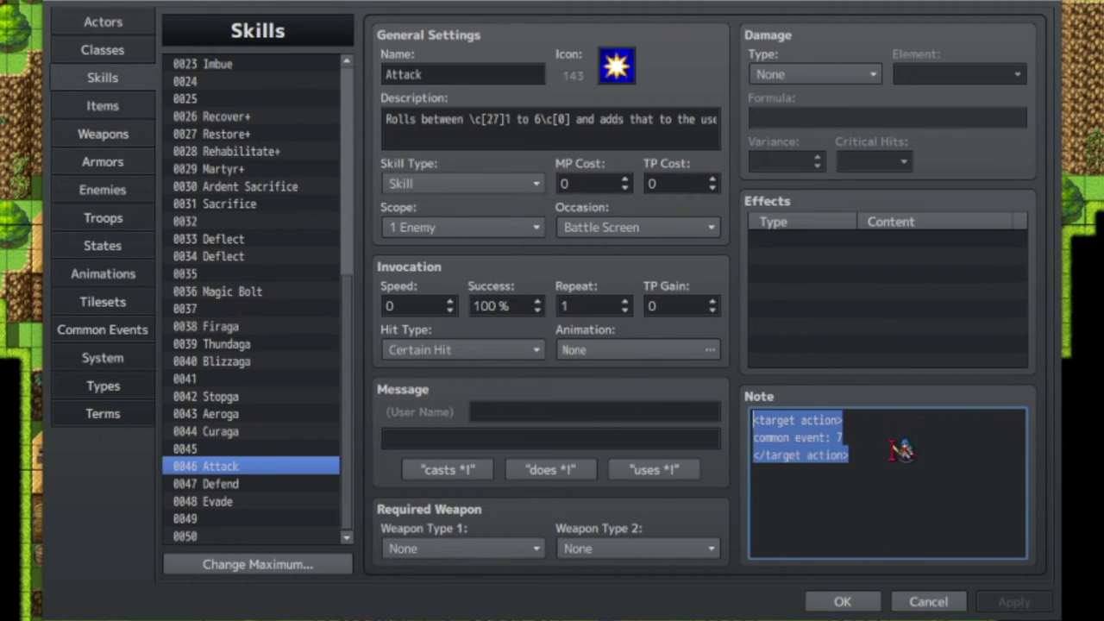
{"action": "left_click", "coordinate": [886, 438]}
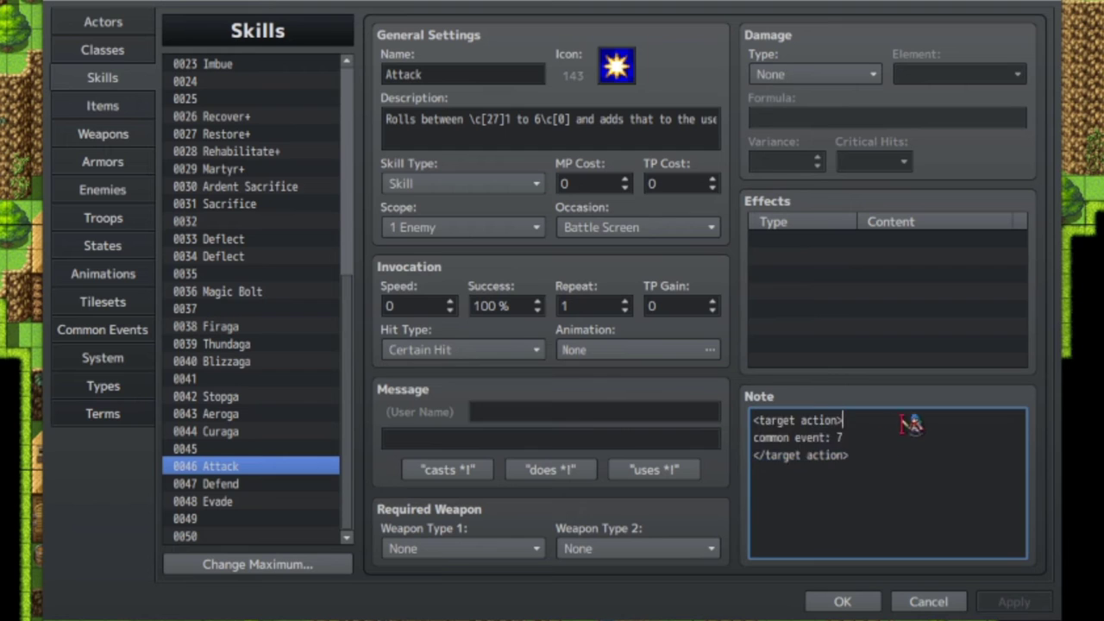
{"action": "left_click_drag", "start_coordinate": [859, 439], "coordinate": [723, 426]}
{"action": "left_click", "coordinate": [872, 436]}
{"action": "left_click", "coordinate": [309, 487]}
{"action": "key", "text": "ctrl+a"}
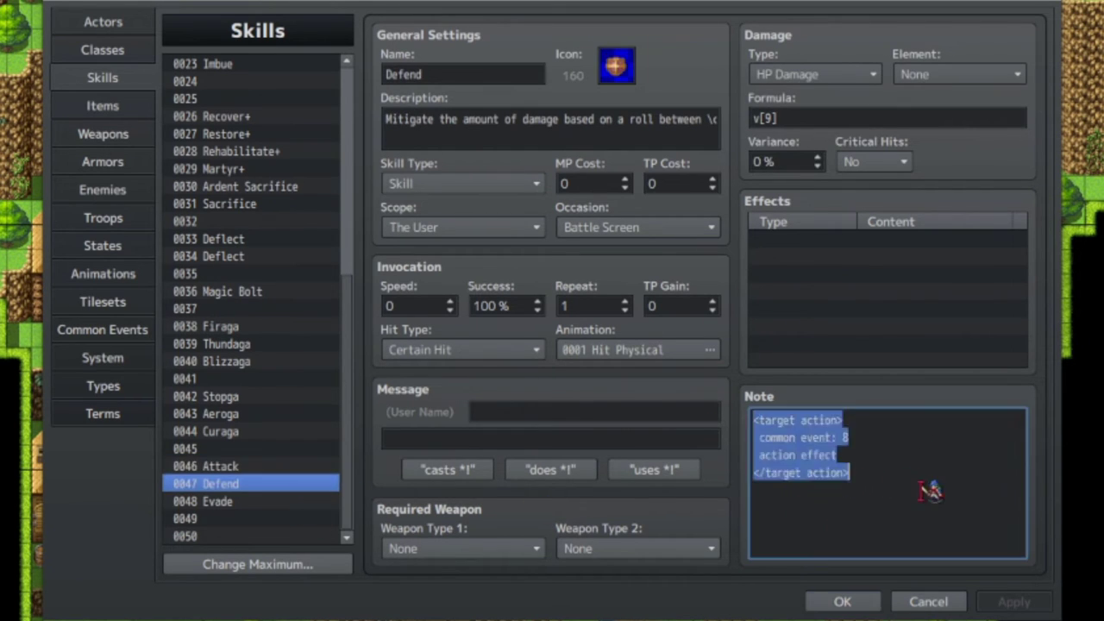
{"action": "key", "text": "Left"}
{"action": "left_click_drag", "start_coordinate": [857, 456], "coordinate": [723, 459]}
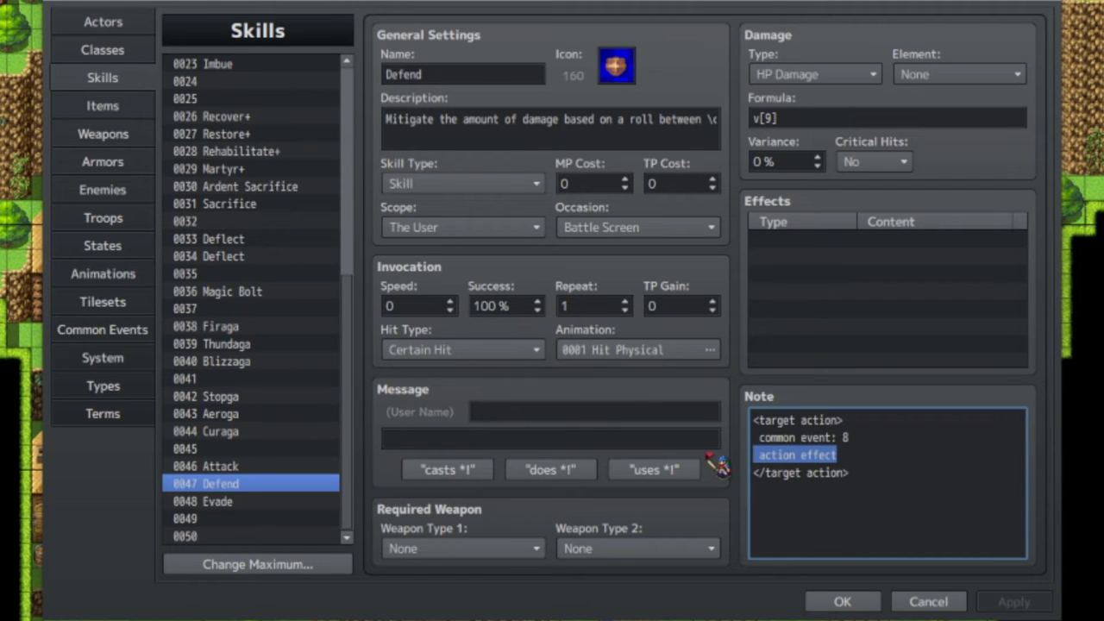
{"action": "left_click", "coordinate": [295, 468]}
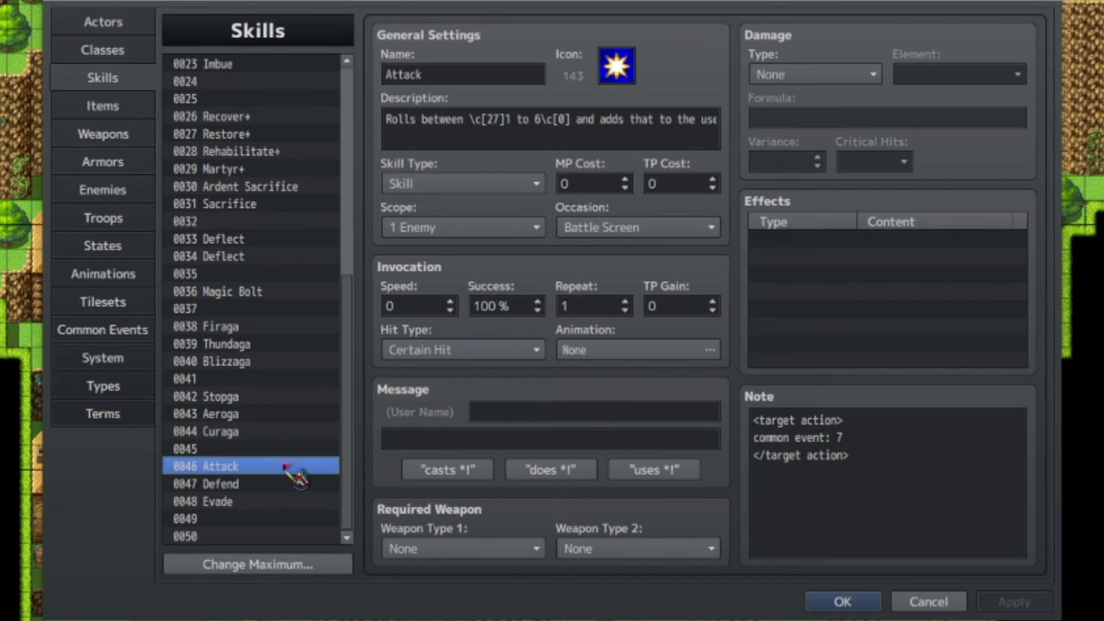
{"action": "left_click", "coordinate": [147, 334]}
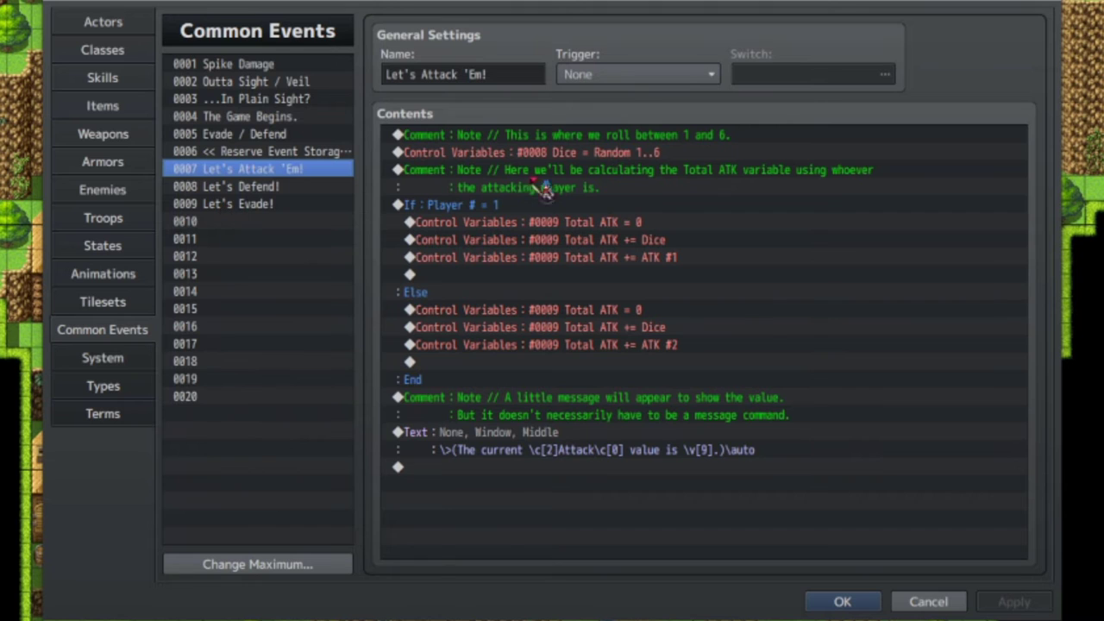
{"action": "left_click", "coordinate": [506, 153]}
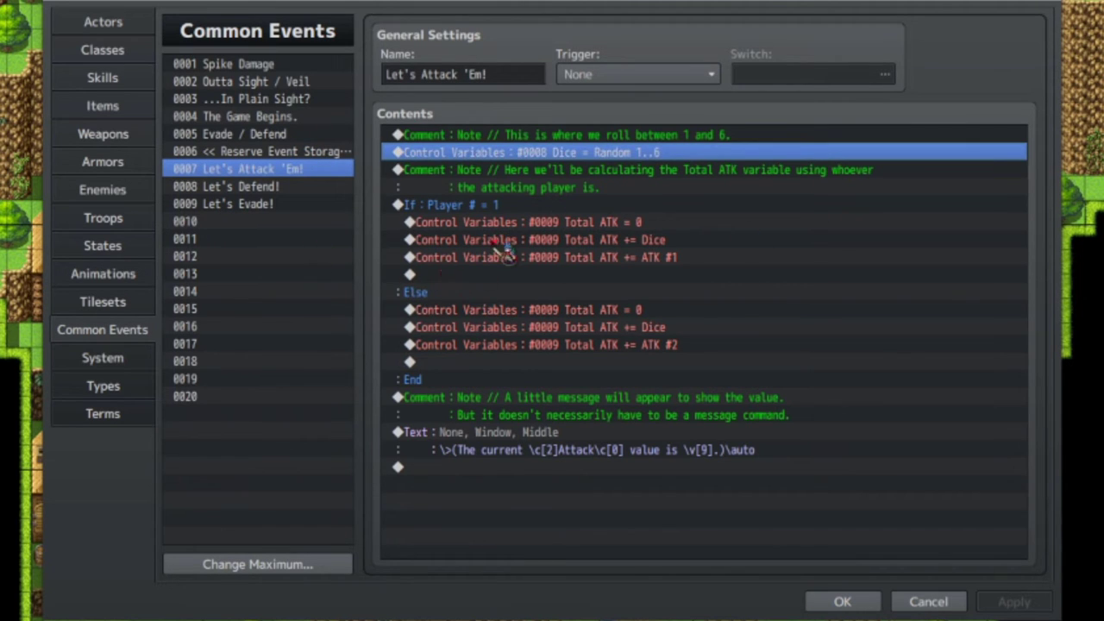
{"action": "left_click_drag", "start_coordinate": [536, 217], "coordinate": [597, 225]}
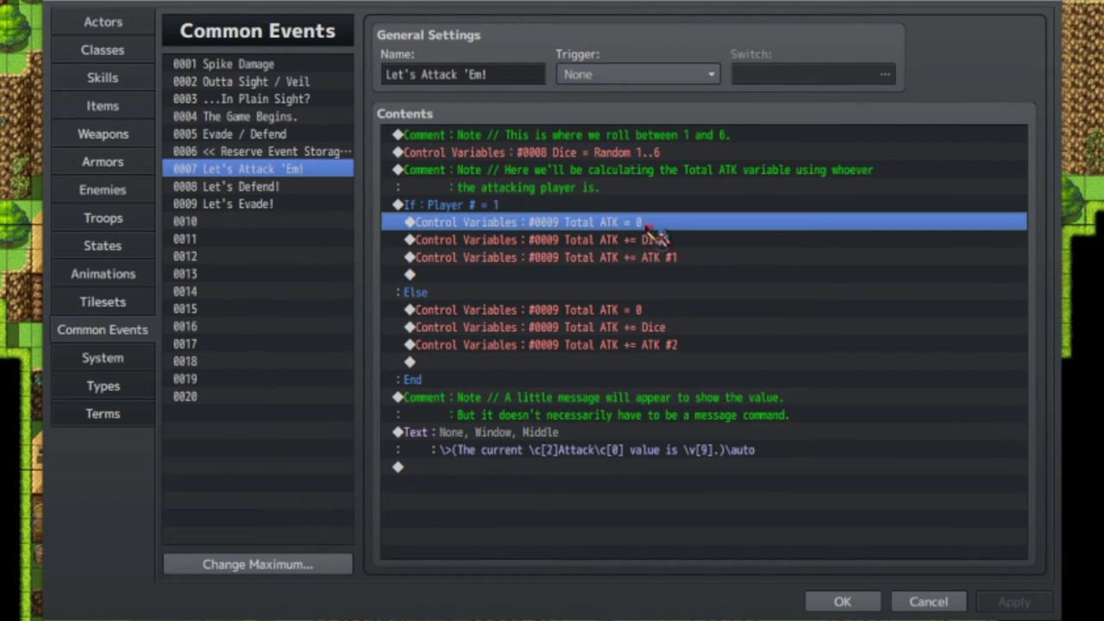
{"action": "left_click", "coordinate": [649, 242]}
{"action": "left_click", "coordinate": [647, 223]}
{"action": "left_click", "coordinate": [636, 240]}
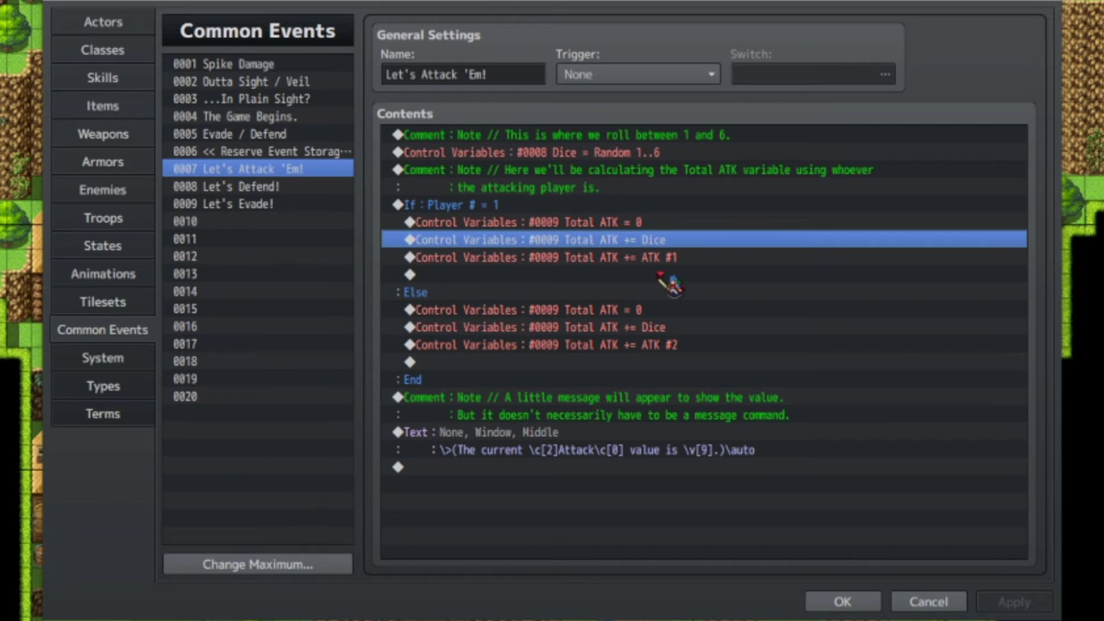
{"action": "left_click", "coordinate": [663, 259]}
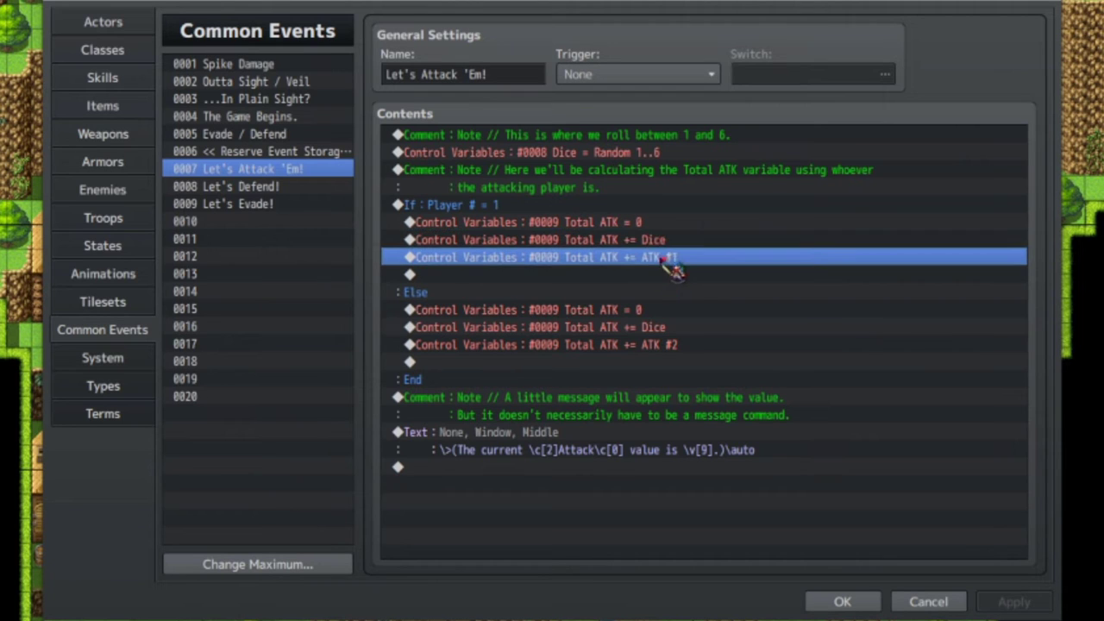
{"action": "left_click", "coordinate": [661, 312]}
{"action": "left_click", "coordinate": [656, 346]}
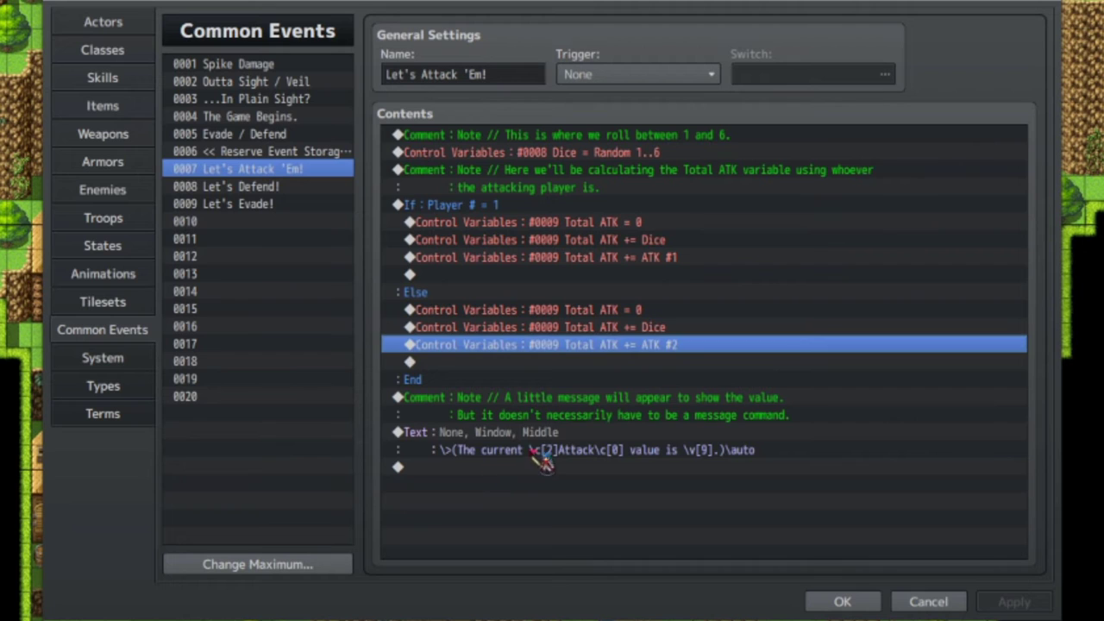
{"action": "left_click", "coordinate": [569, 442]}
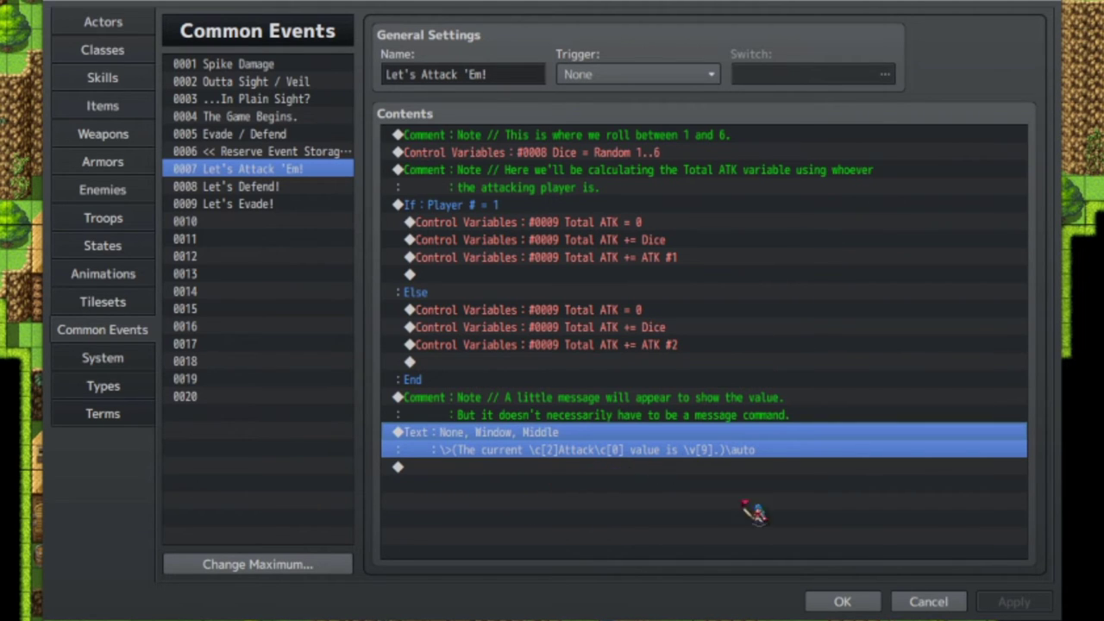
{"action": "left_click", "coordinate": [141, 87]}
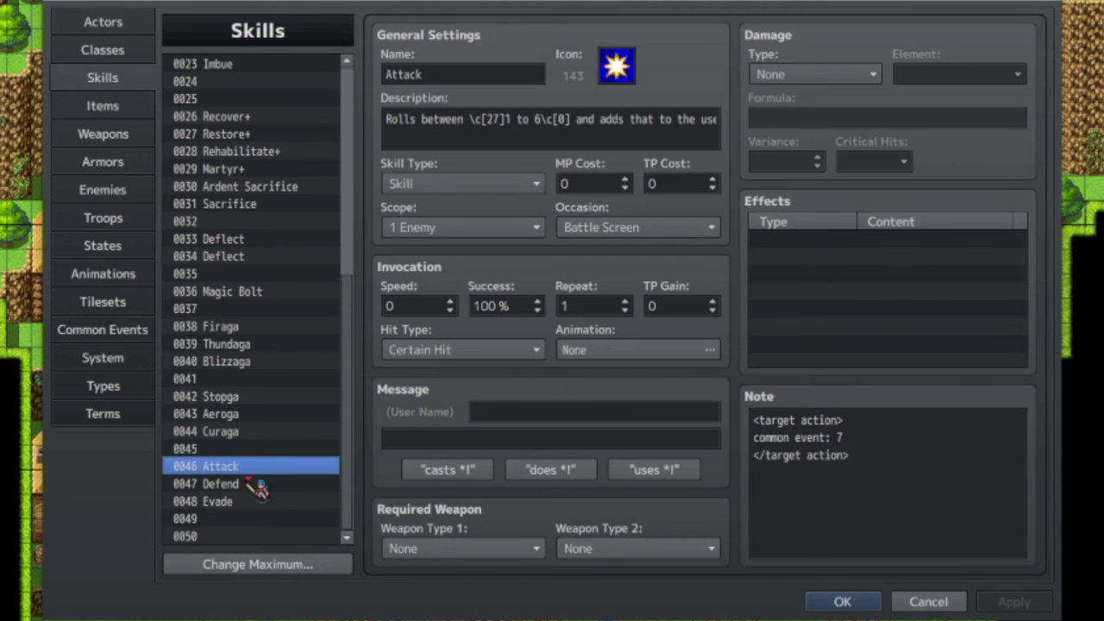
- Compare the Defend skill's v[9] damage formula against the Attack and Evade skills
{"action": "left_click", "coordinate": [250, 484]}
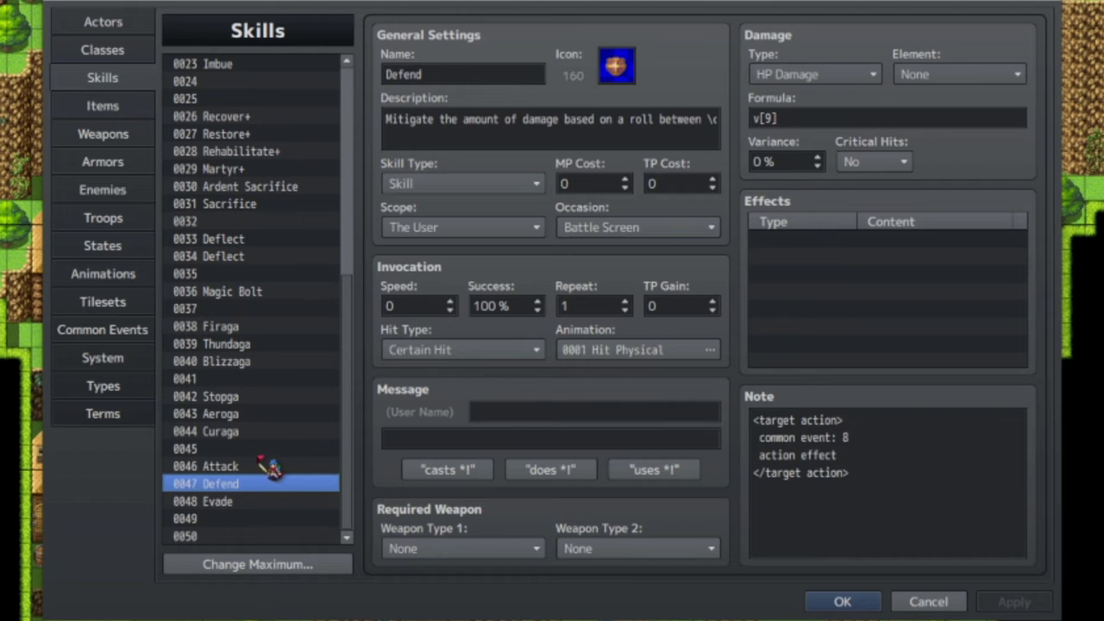
{"action": "left_click", "coordinate": [269, 466]}
{"action": "left_click", "coordinate": [229, 484]}
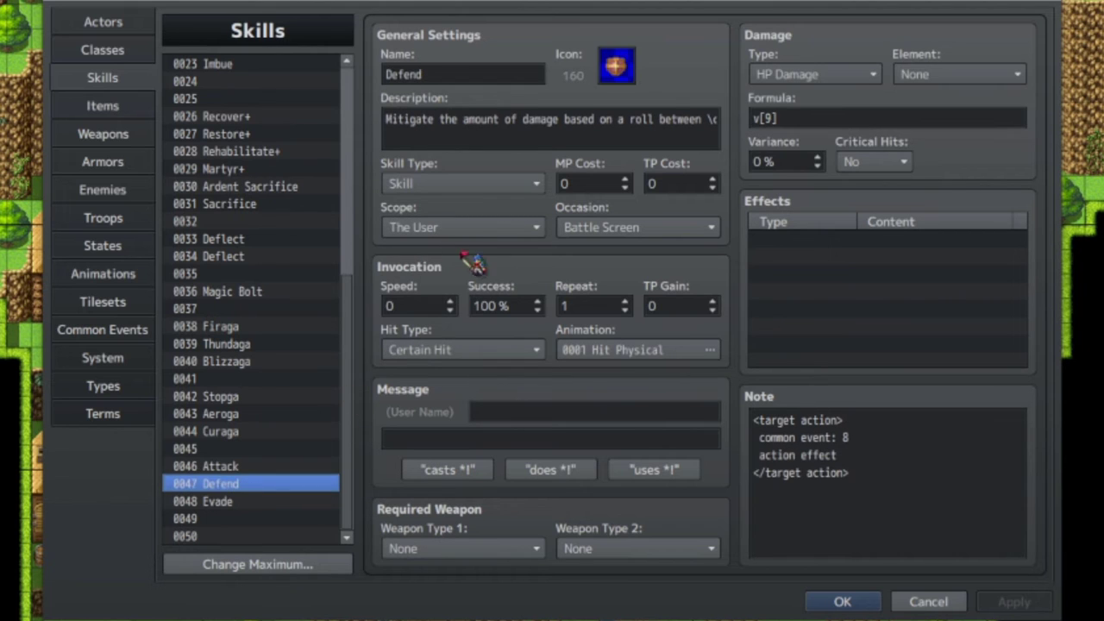
{"action": "left_click", "coordinate": [811, 116]}
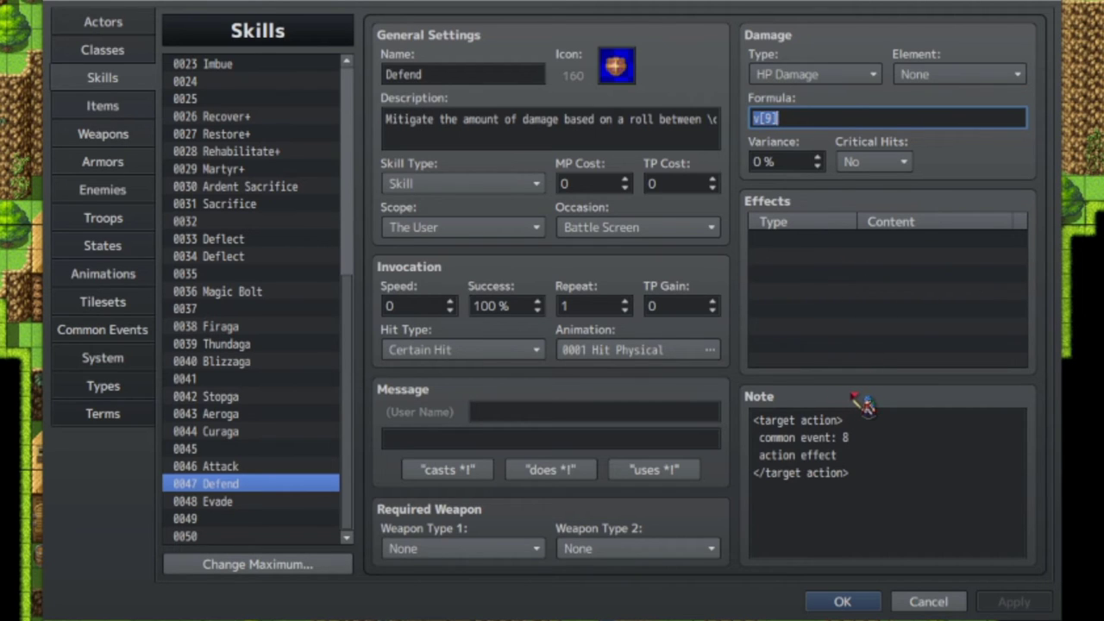
{"action": "left_click", "coordinate": [307, 501]}
{"action": "left_click", "coordinate": [318, 484]}
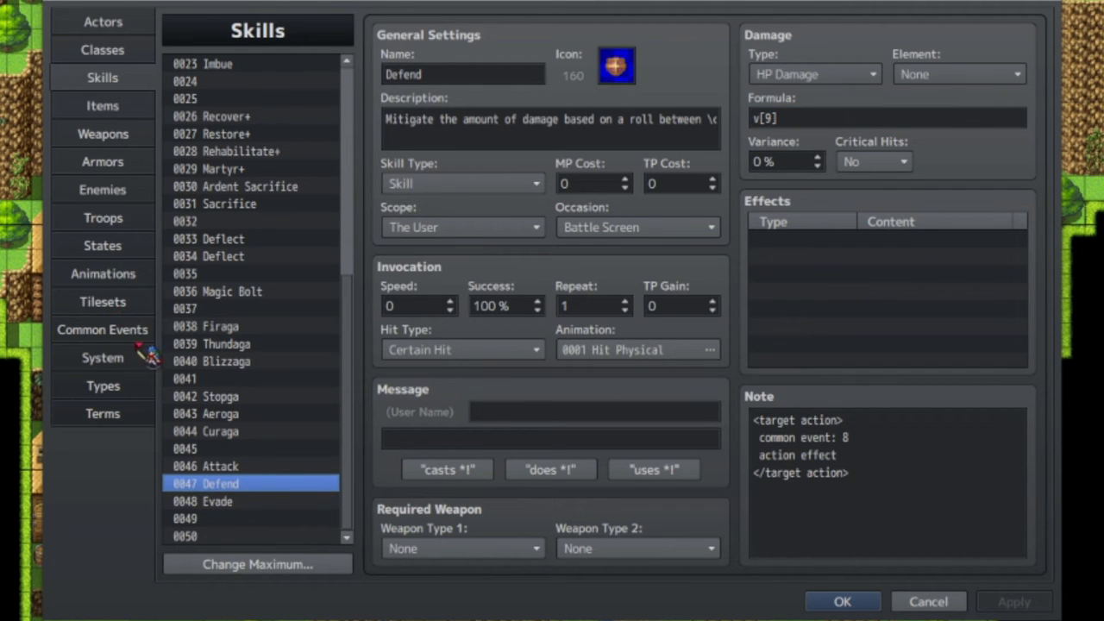
{"action": "left_click", "coordinate": [800, 118]}
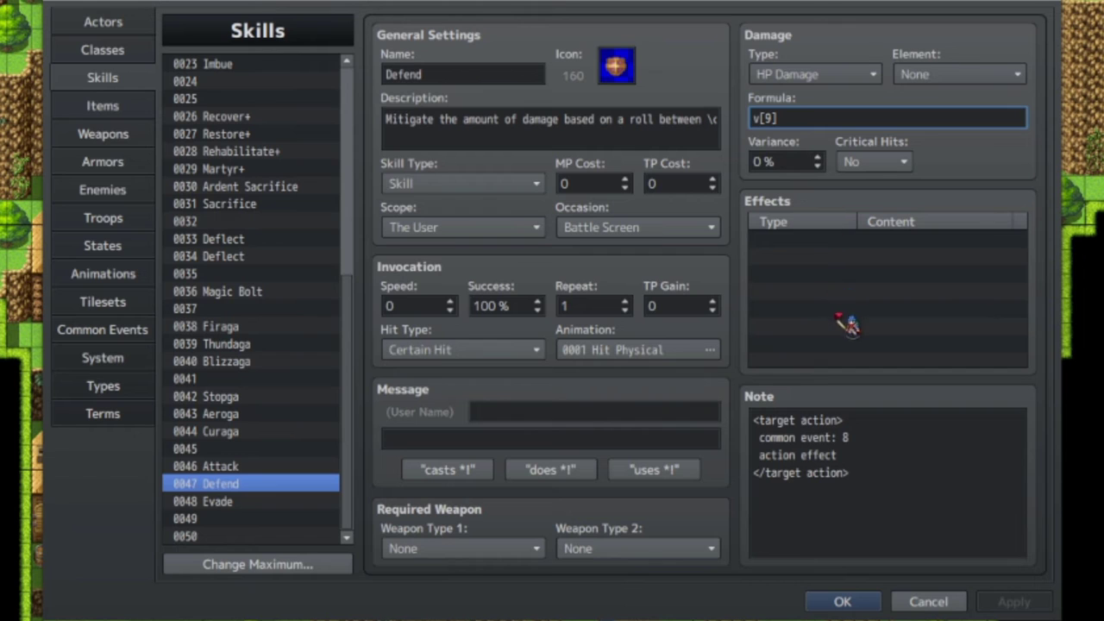
- Highlight the Defend note's target action, common event and action effect lines, comparing with Evade
{"action": "left_click", "coordinate": [889, 451]}
{"action": "key", "text": "ctrl+a"}
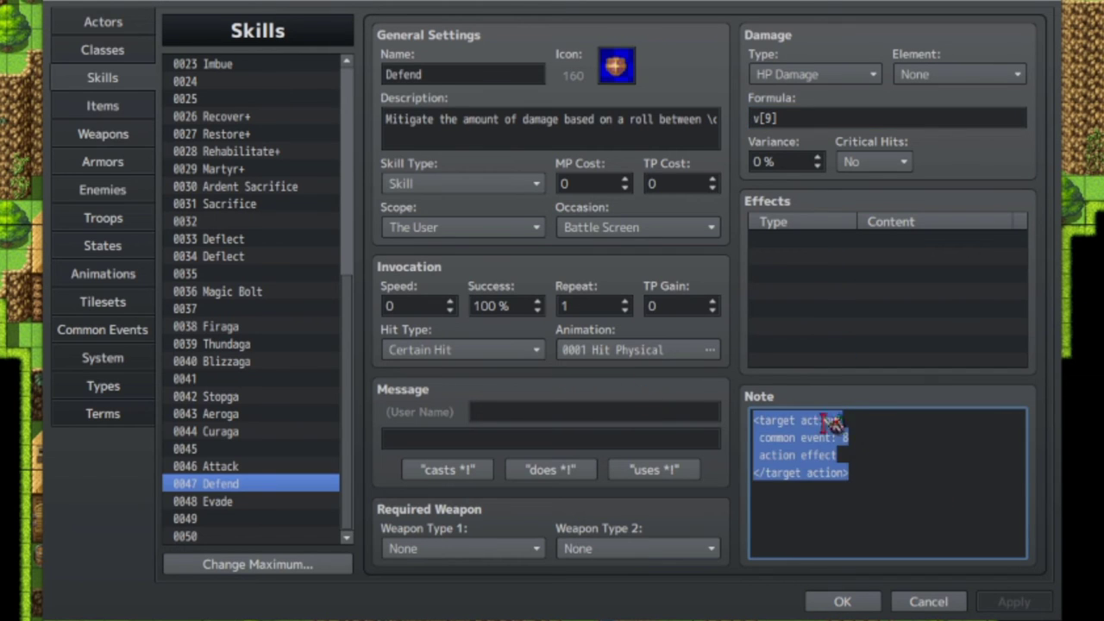
{"action": "left_click", "coordinate": [847, 438]}
{"action": "left_click_drag", "start_coordinate": [848, 438], "coordinate": [668, 431]}
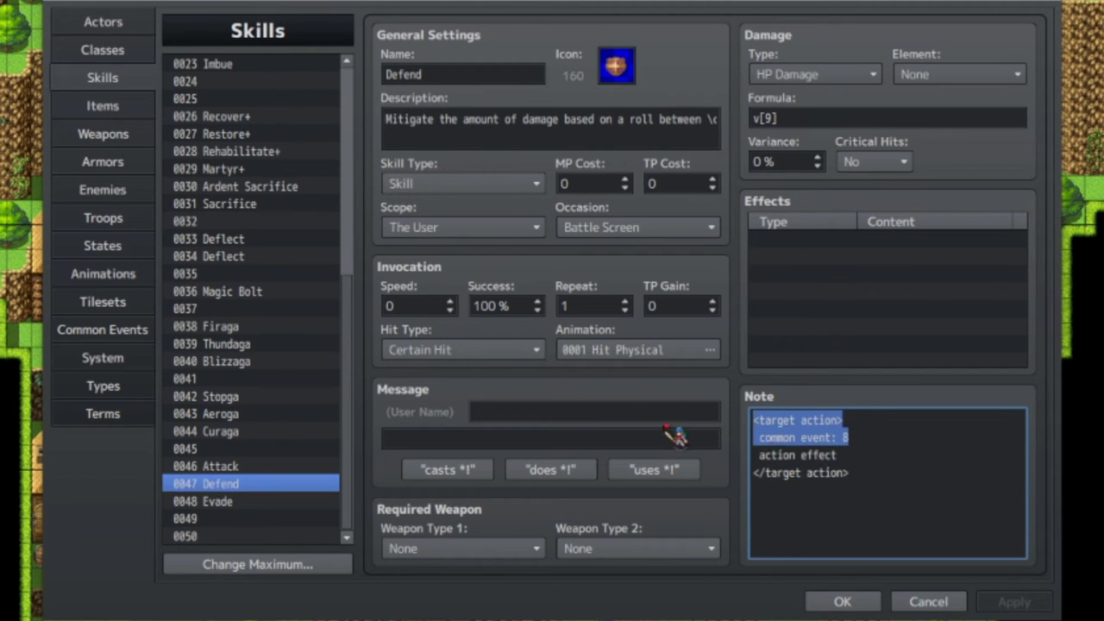
{"action": "left_click", "coordinate": [301, 501]}
{"action": "left_click", "coordinate": [309, 484]}
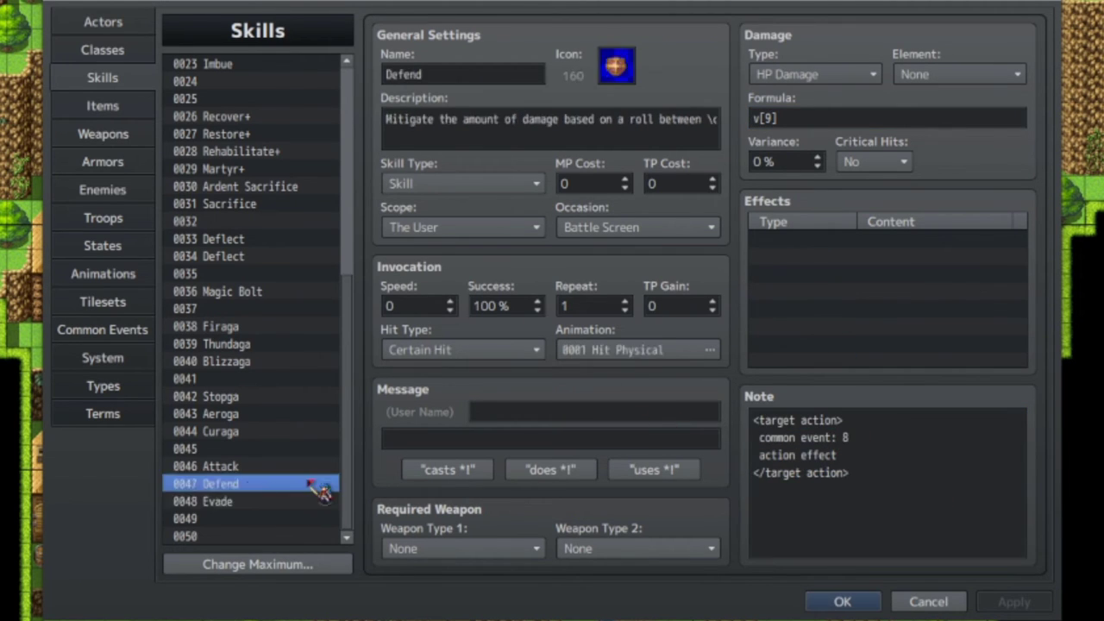
{"action": "left_click", "coordinate": [848, 455]}
{"action": "left_click_drag", "start_coordinate": [880, 453], "coordinate": [750, 464]}
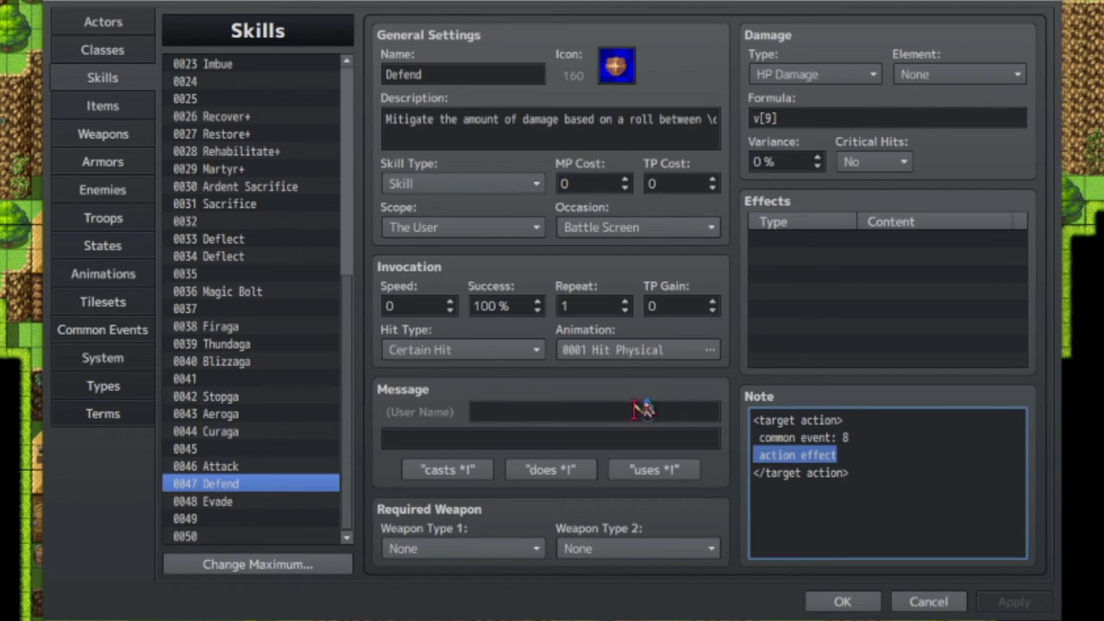
{"action": "left_click", "coordinate": [129, 226]}
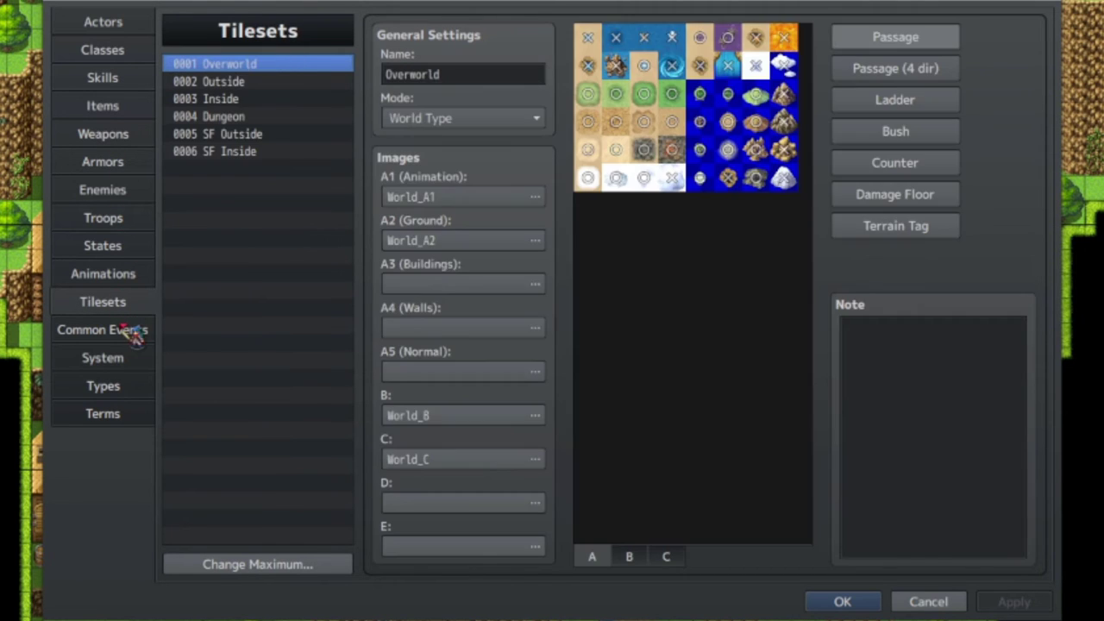
- Open common event 0008 Let's Defend! and review its dice roll and Total DEF/EVA lines
{"action": "left_click", "coordinate": [129, 333]}
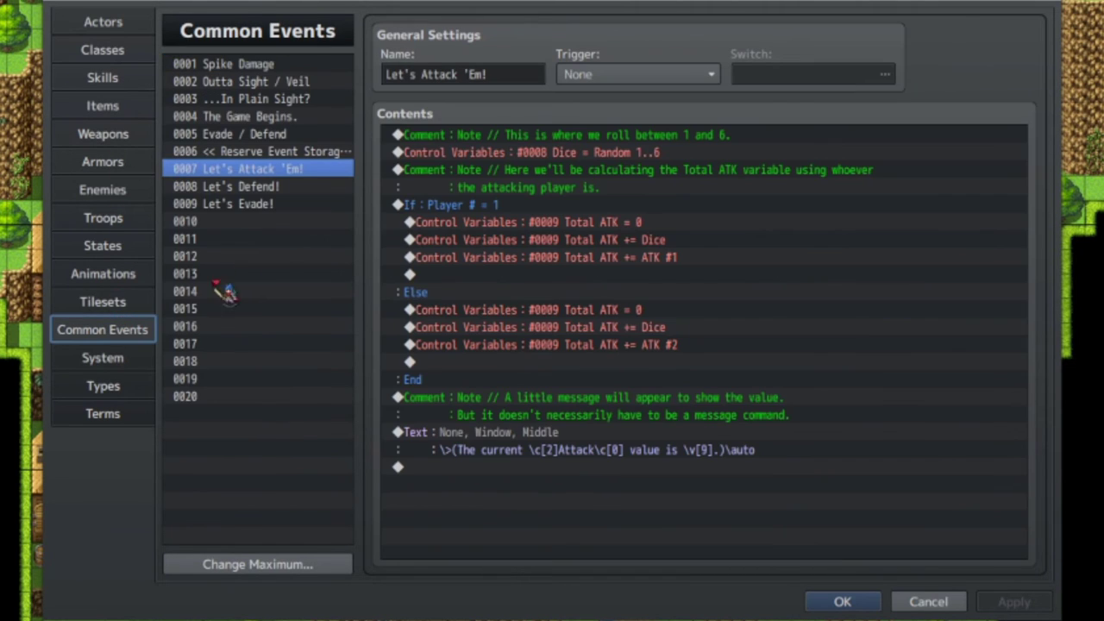
{"action": "left_click", "coordinate": [306, 186]}
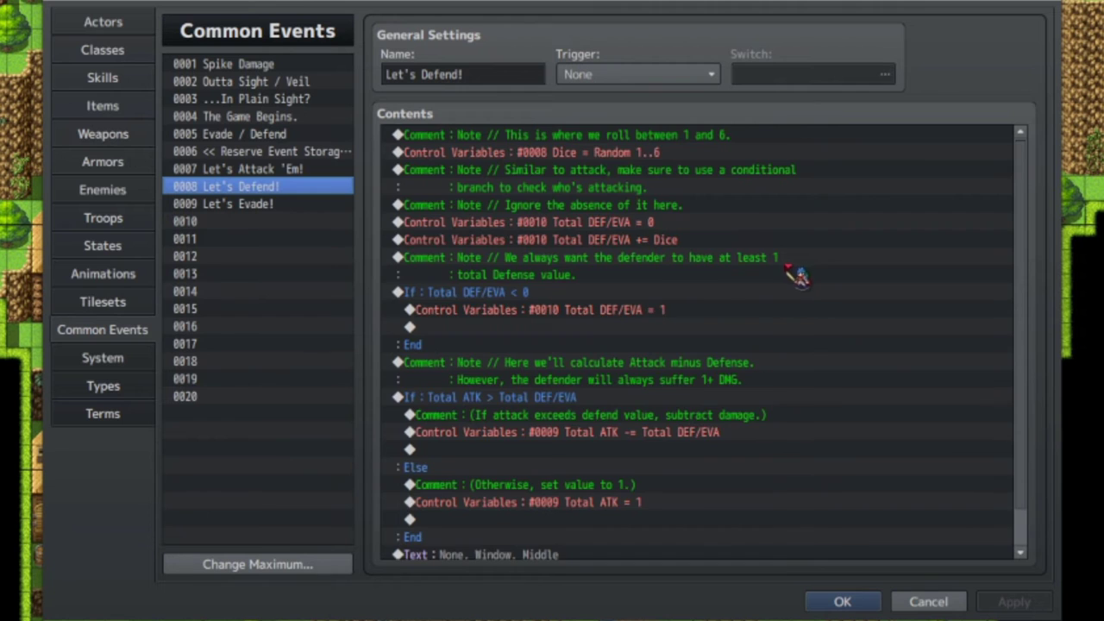
{"action": "left_click", "coordinate": [559, 158]}
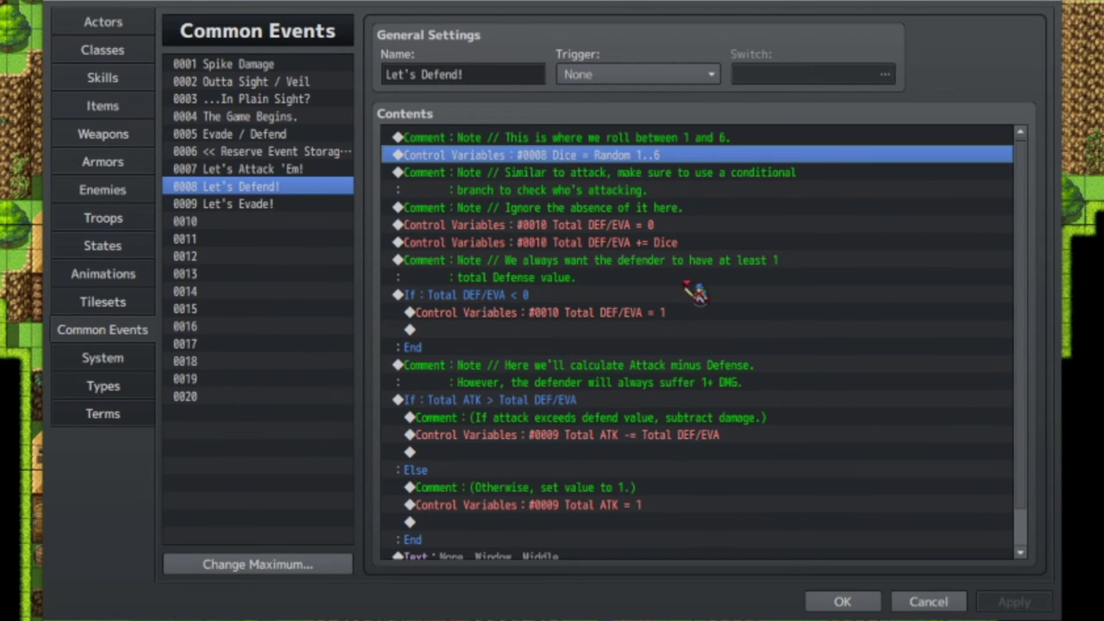
{"action": "left_click", "coordinate": [596, 225]}
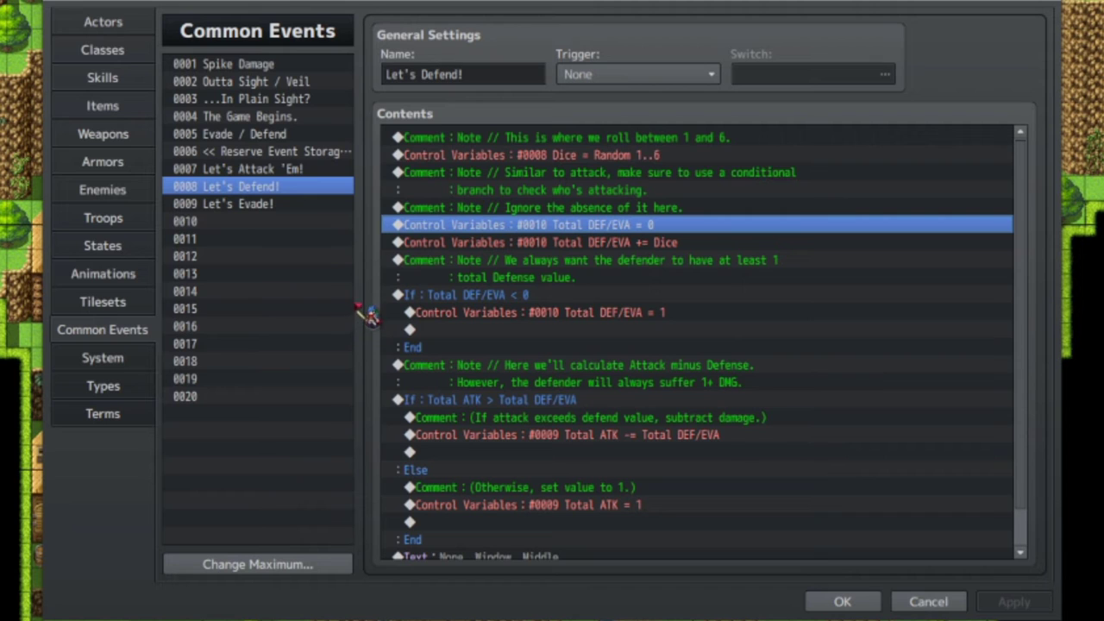
{"action": "left_click", "coordinate": [561, 243]}
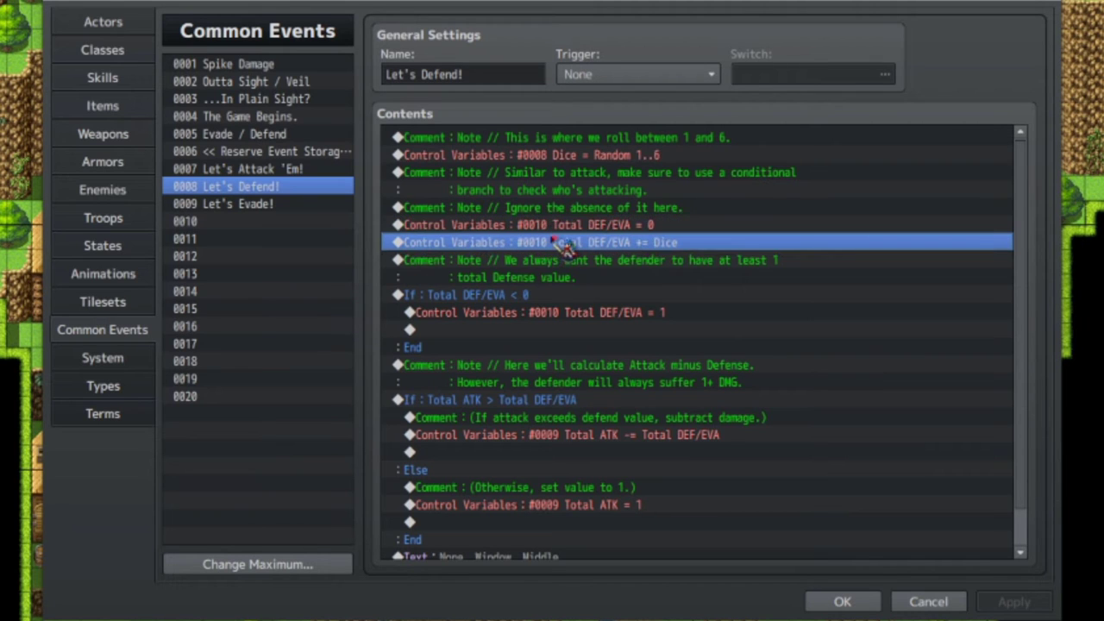
- Change the Total DEF/EVA < 0 conditional branch to ≤ 0
{"action": "left_click", "coordinate": [478, 297]}
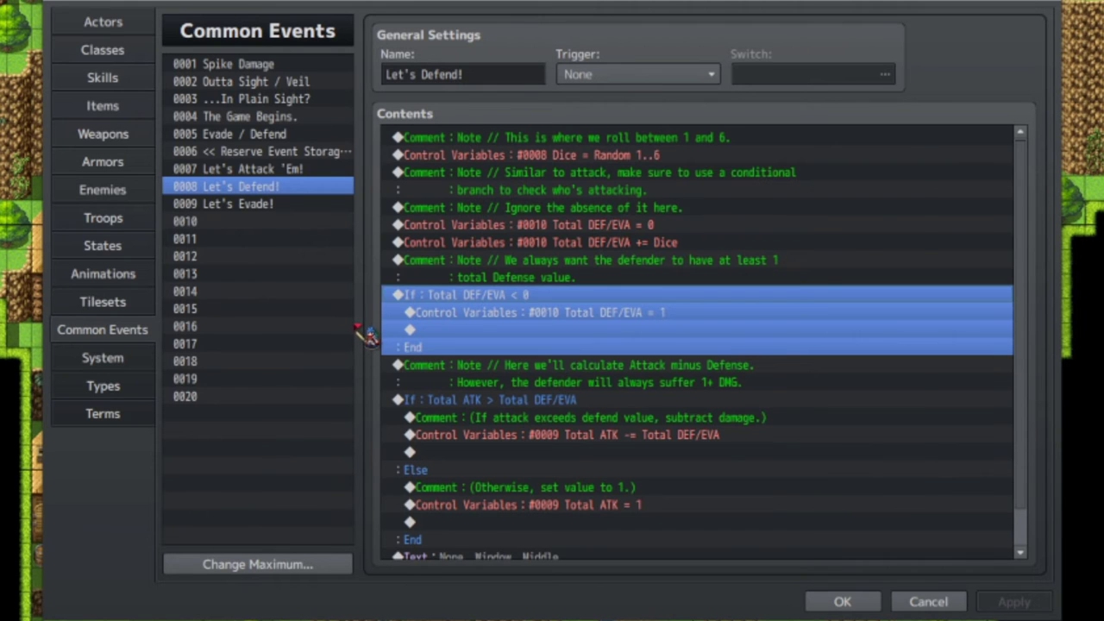
{"action": "key", "text": "space"}
{"action": "left_click", "coordinate": [825, 259]}
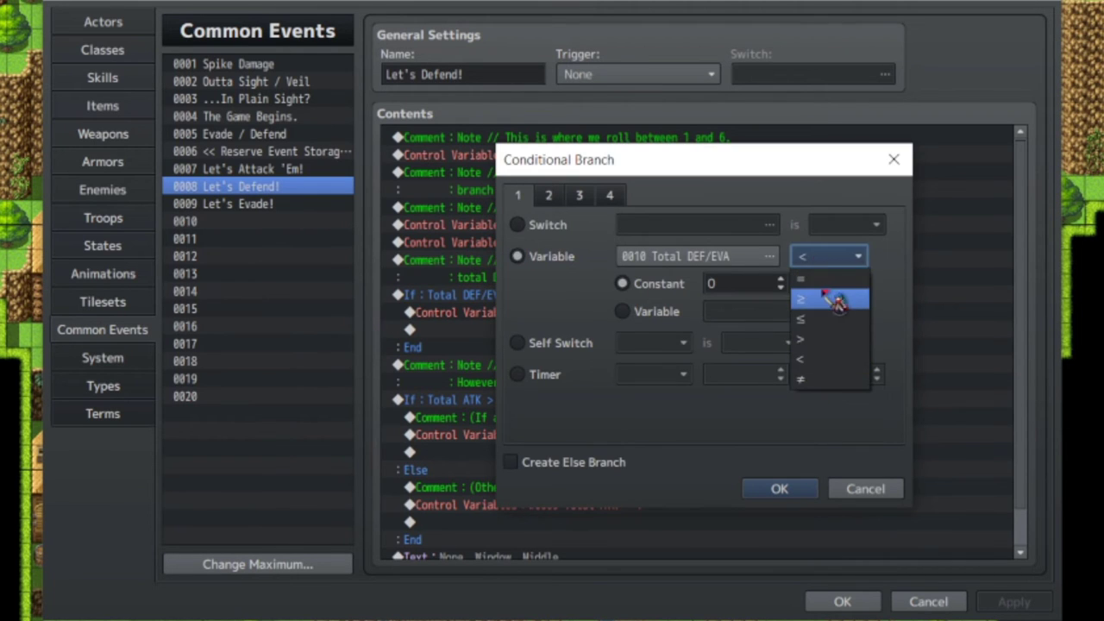
{"action": "left_click", "coordinate": [835, 319]}
{"action": "left_click", "coordinate": [779, 488]}
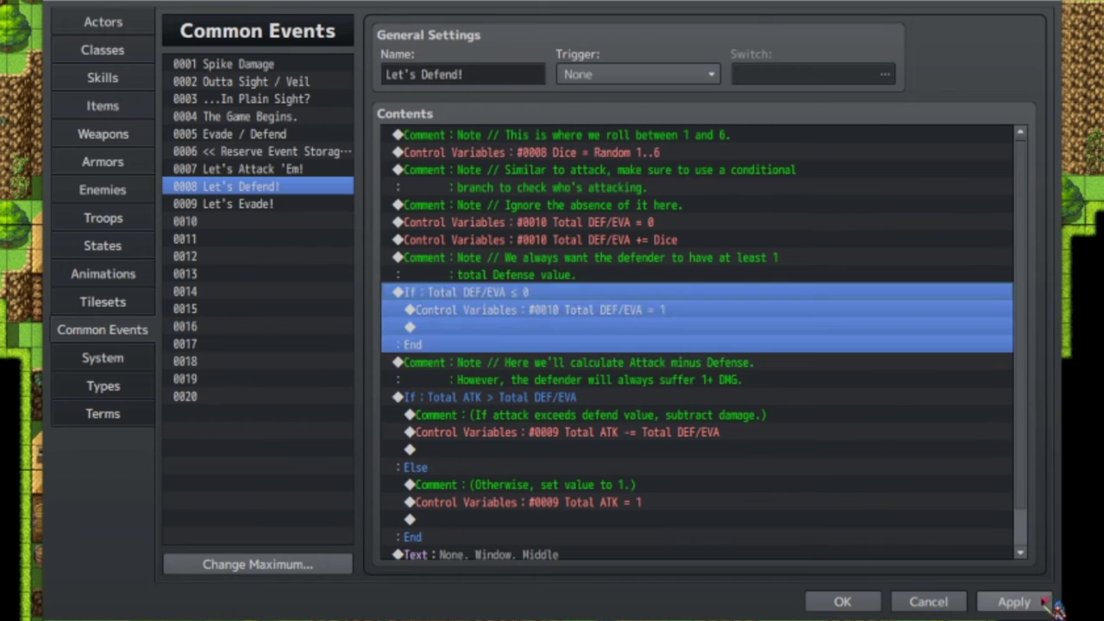
- Apply the edit, review the Total ATK = 1 and defend-message lines, then show skill 0047 Defend
{"action": "left_click", "coordinate": [1044, 602]}
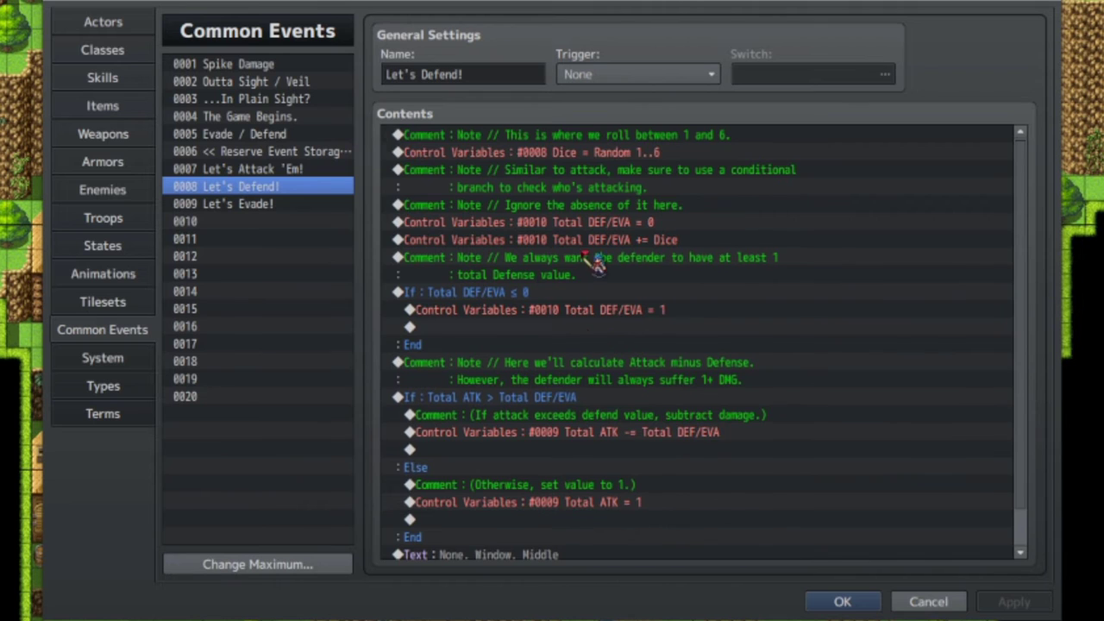
{"action": "scroll", "coordinate": [597, 263], "scroll_direction": "down", "scroll_amount": 1}
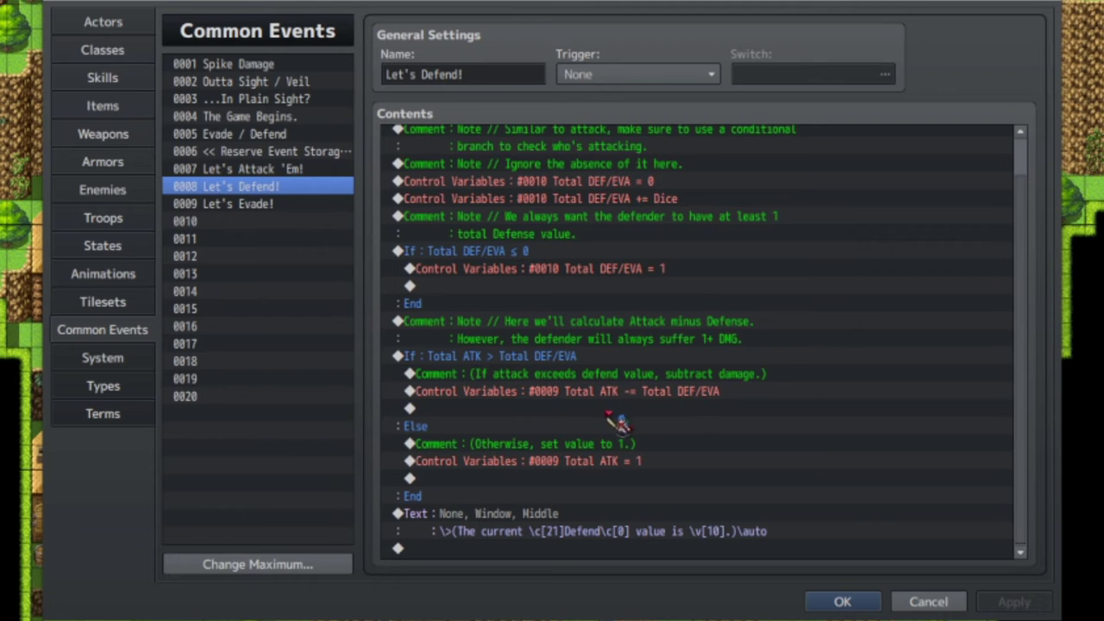
{"action": "left_click", "coordinate": [627, 466]}
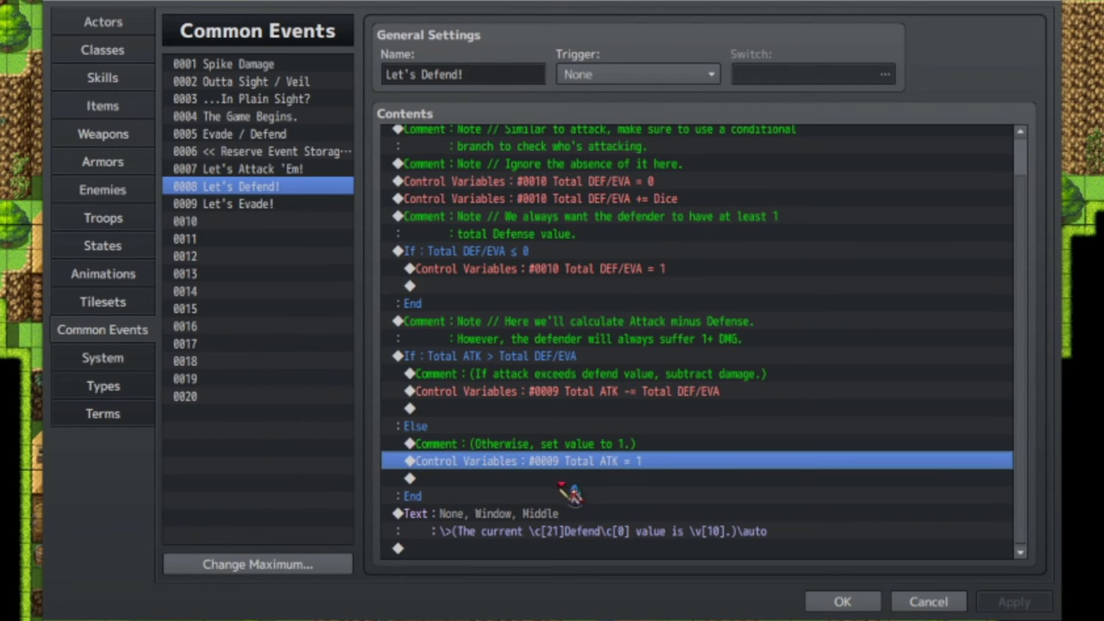
{"action": "left_click", "coordinate": [552, 527]}
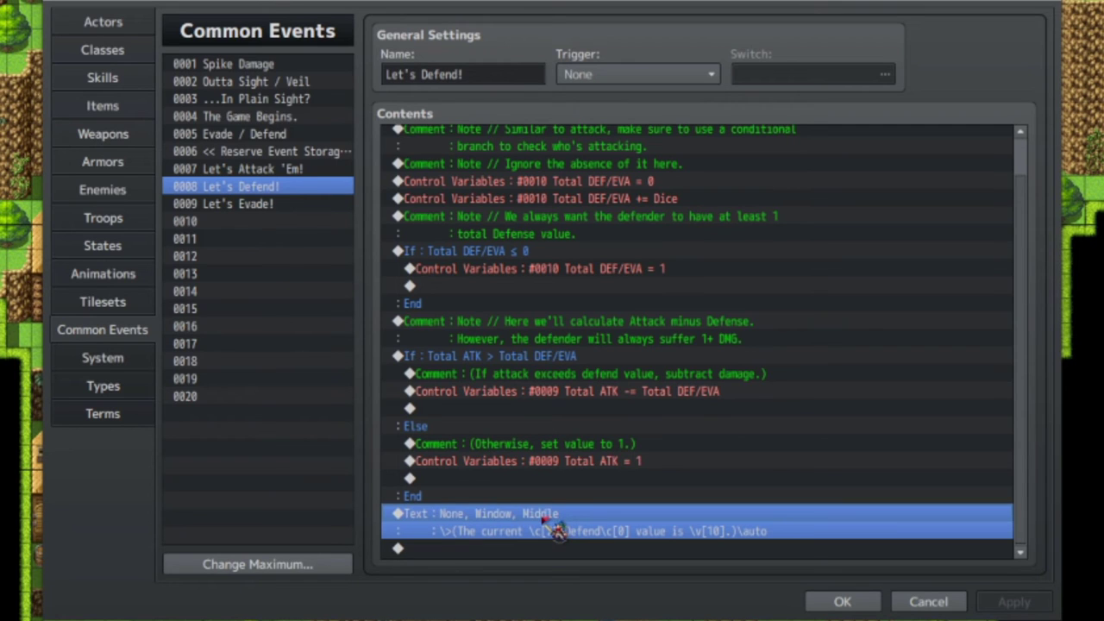
{"action": "left_click", "coordinate": [569, 462]}
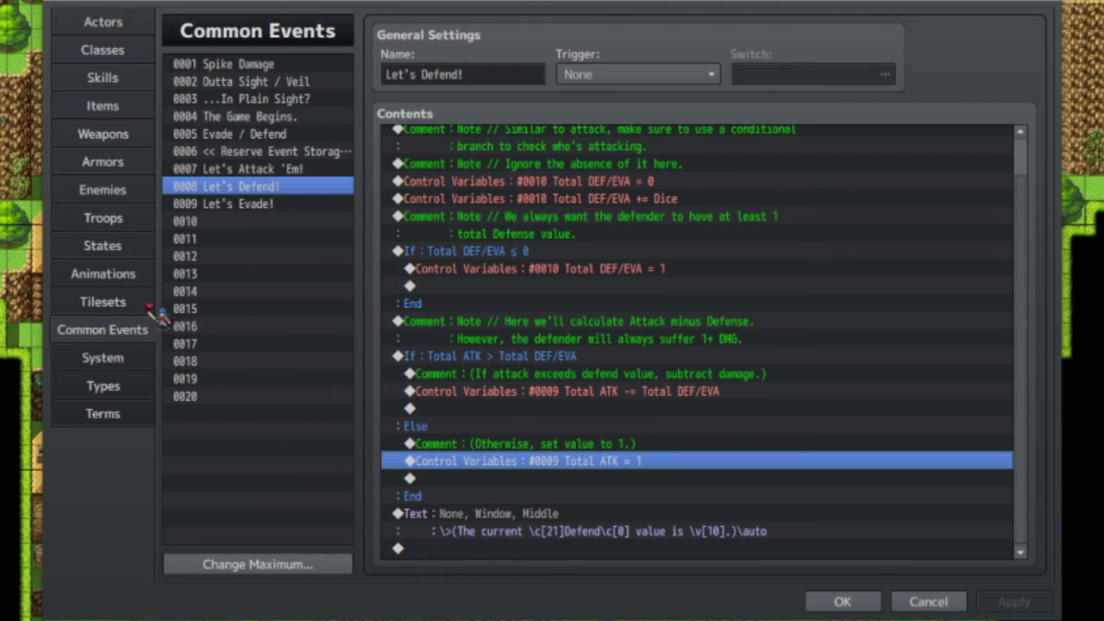
{"action": "left_click", "coordinate": [138, 82]}
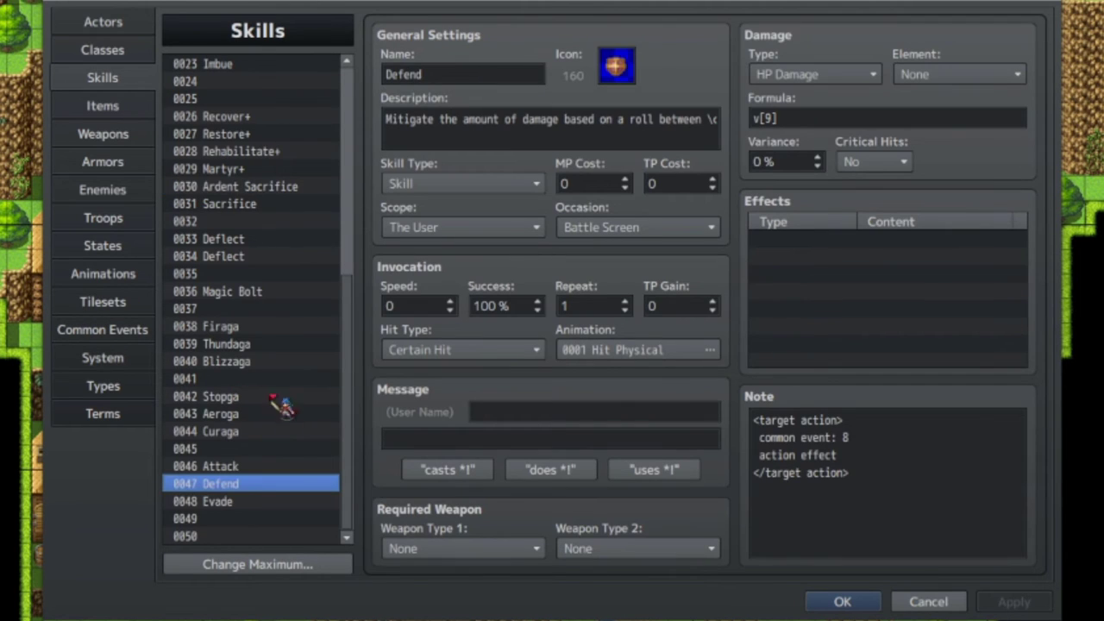
- Review the Defend skill's v[9] damage formula and its action-effect note line
{"action": "left_click", "coordinate": [796, 119]}
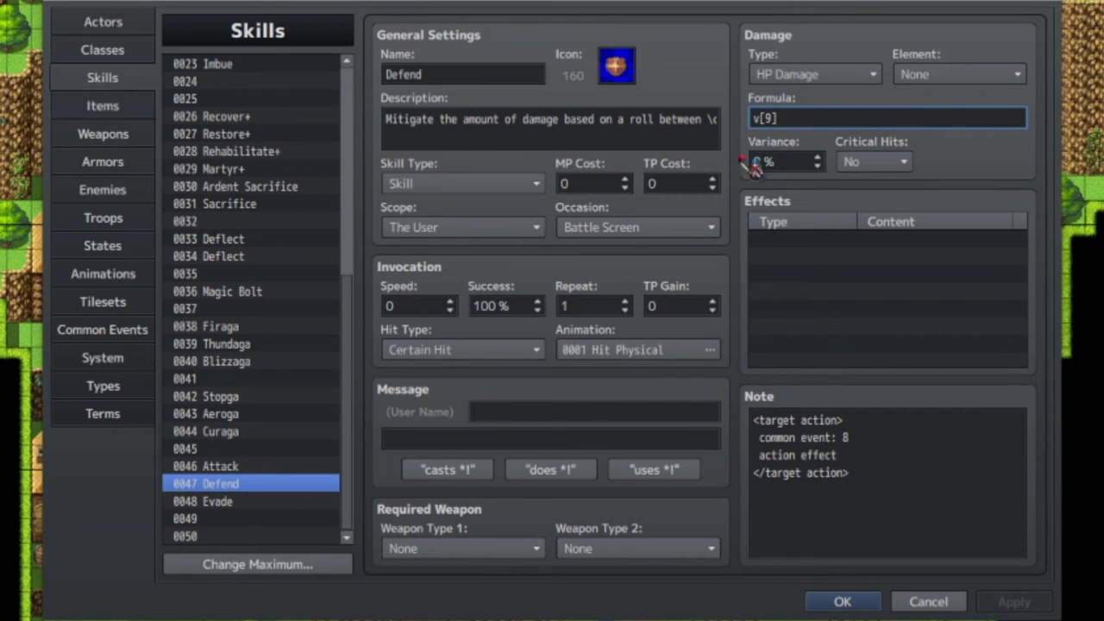
{"action": "left_click", "coordinate": [886, 456]}
{"action": "key", "text": "ctrl+a"}
{"action": "triple_click", "coordinate": [887, 455]}
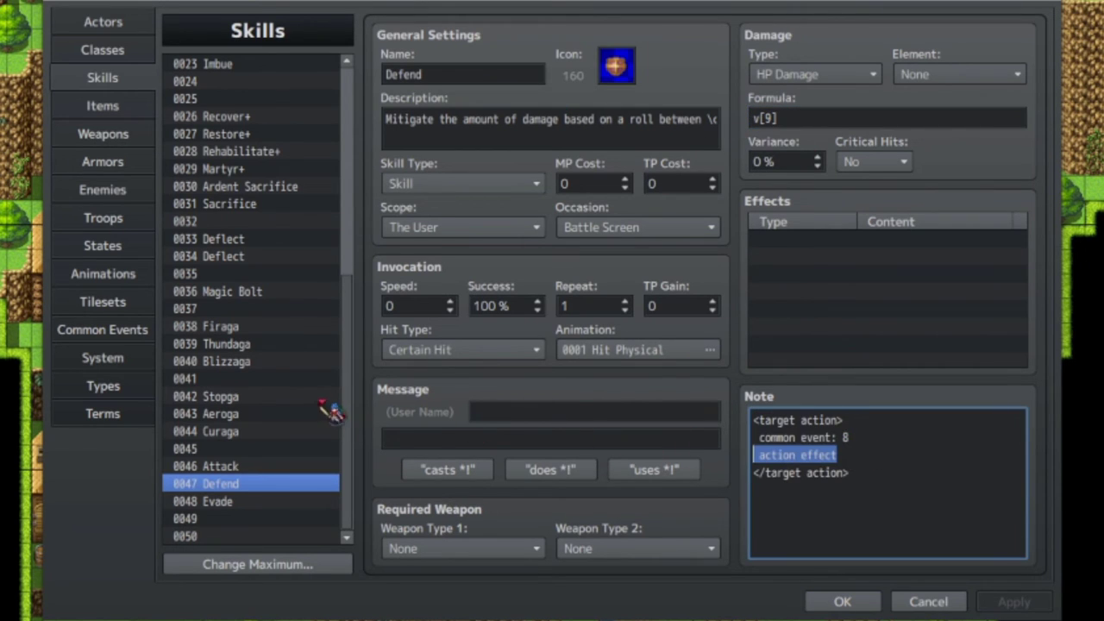
- Open common event 0009 Let's Evade! and compare its dice and Total DEF/EVA lines with Let's Defend!
{"action": "left_click", "coordinate": [130, 329]}
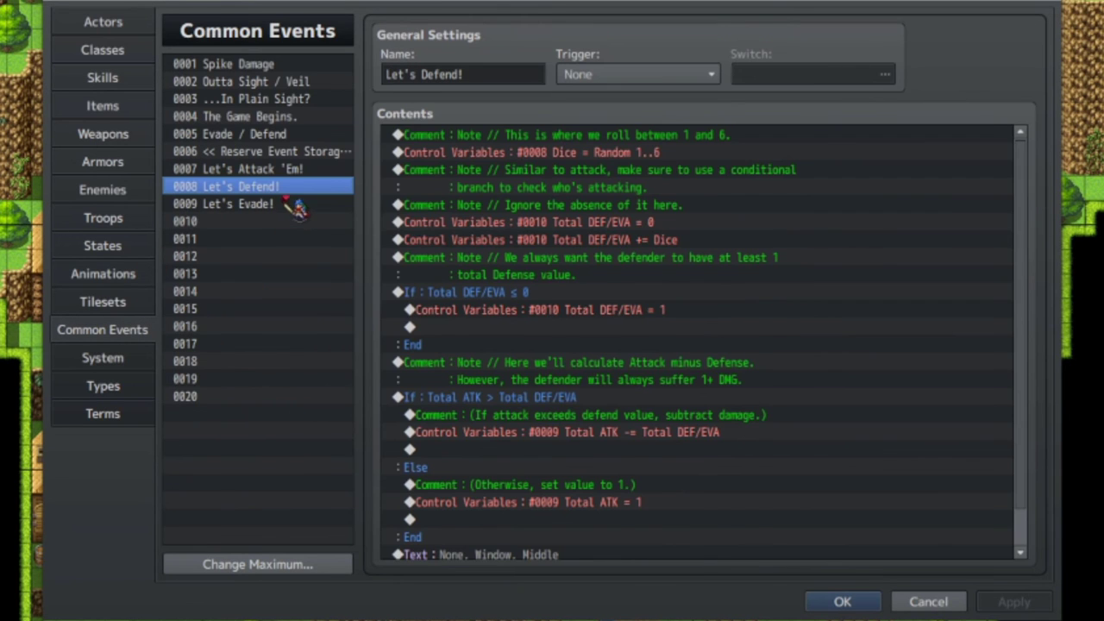
{"action": "left_click", "coordinate": [285, 202]}
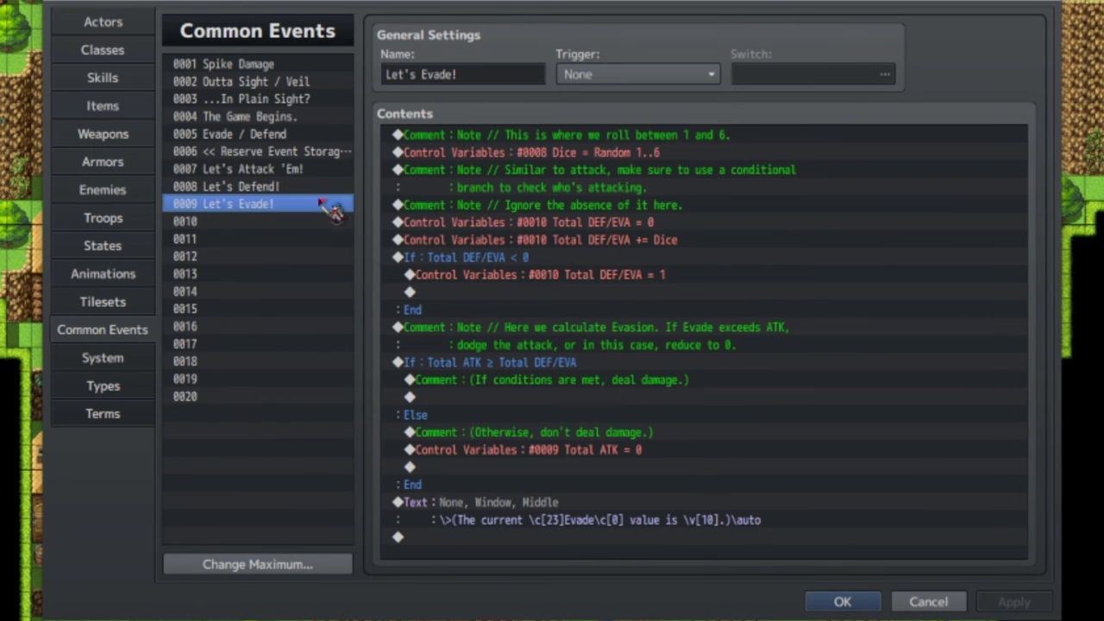
{"action": "left_click", "coordinate": [674, 154]}
{"action": "left_click", "coordinate": [573, 222]}
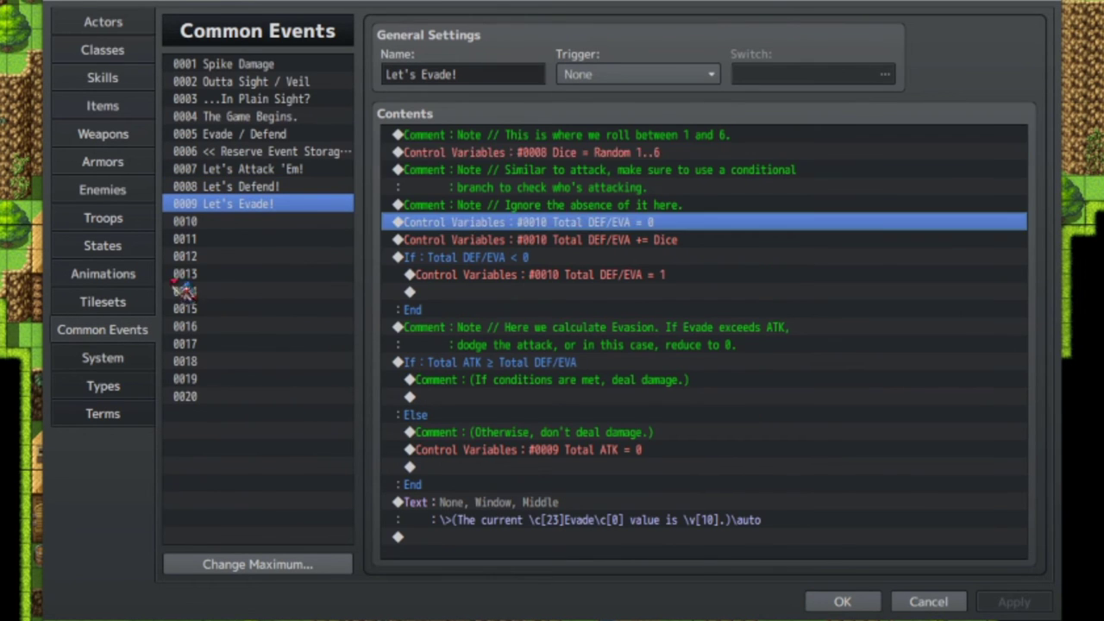
{"action": "left_click", "coordinate": [595, 241]}
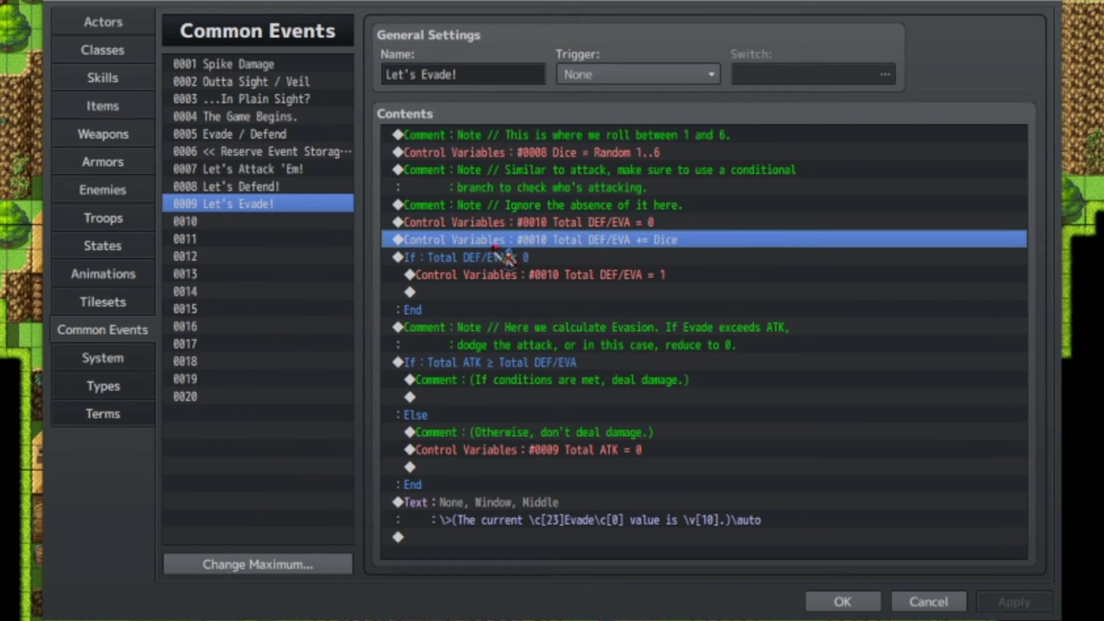
{"action": "left_click", "coordinate": [530, 223]}
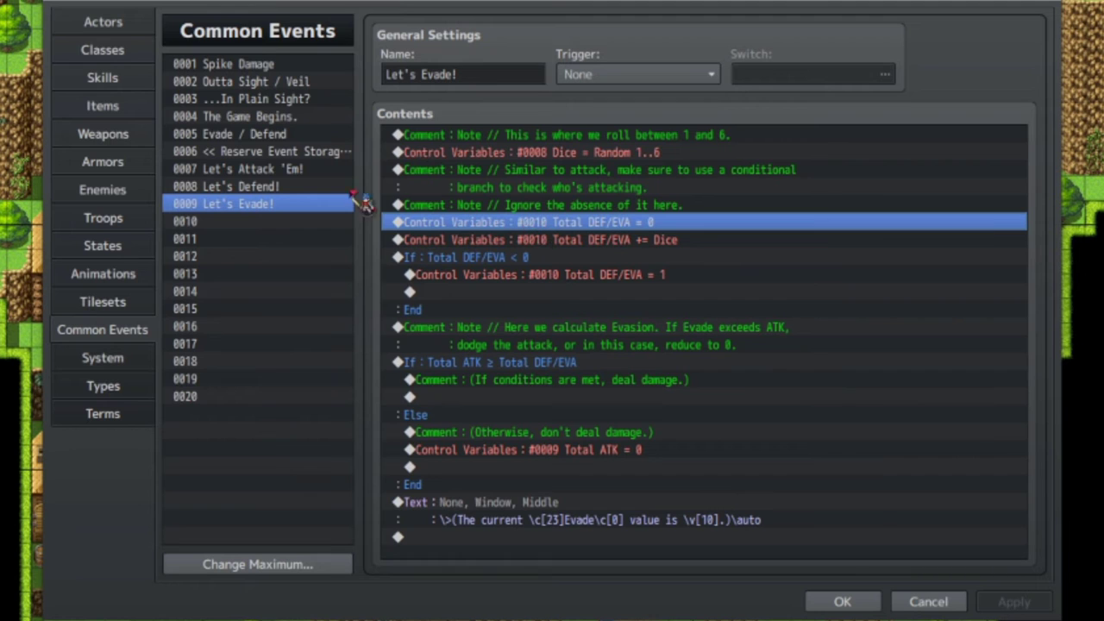
{"action": "left_click", "coordinate": [274, 188]}
{"action": "left_click", "coordinate": [287, 206]}
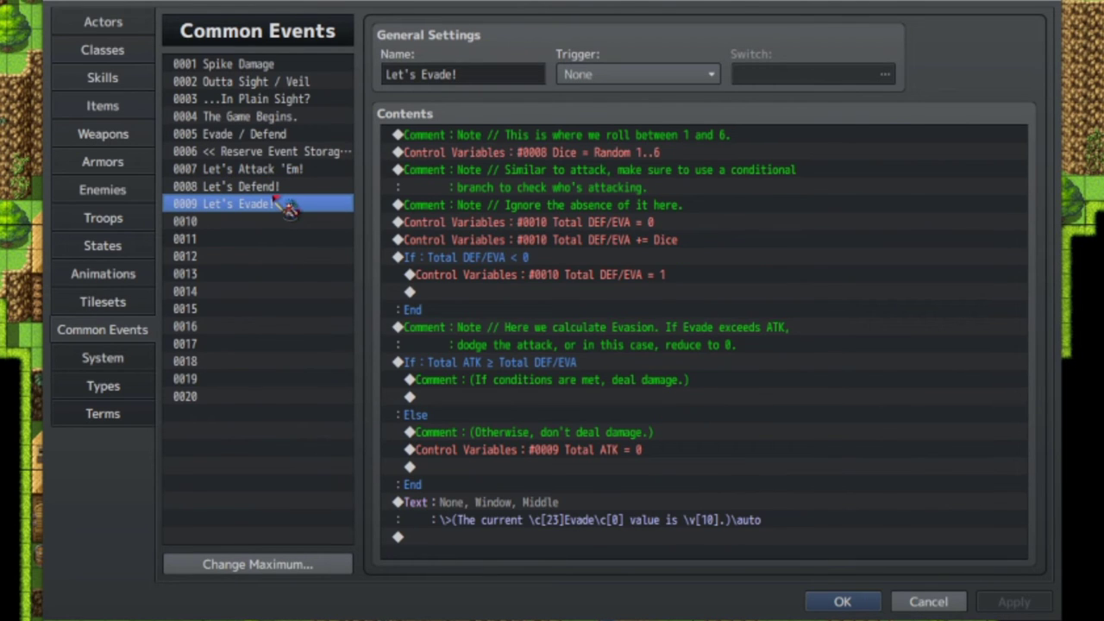
{"action": "left_click", "coordinate": [602, 242]}
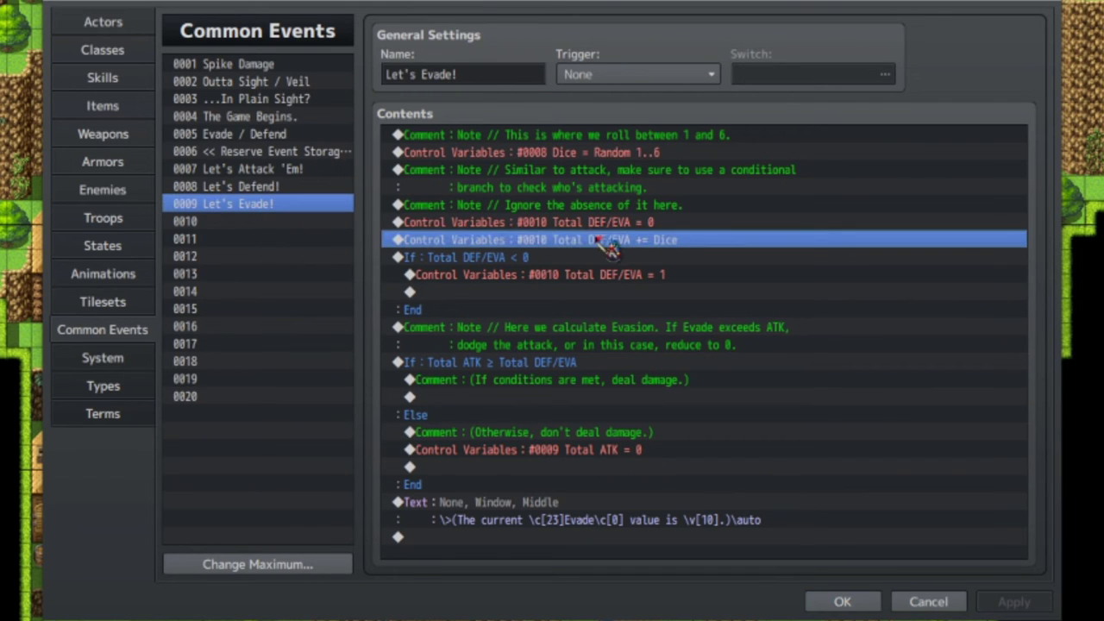
- Change the Total DEF/EVA < 0 branch to ≤ 0 and apply the change
{"action": "left_click", "coordinate": [576, 258]}
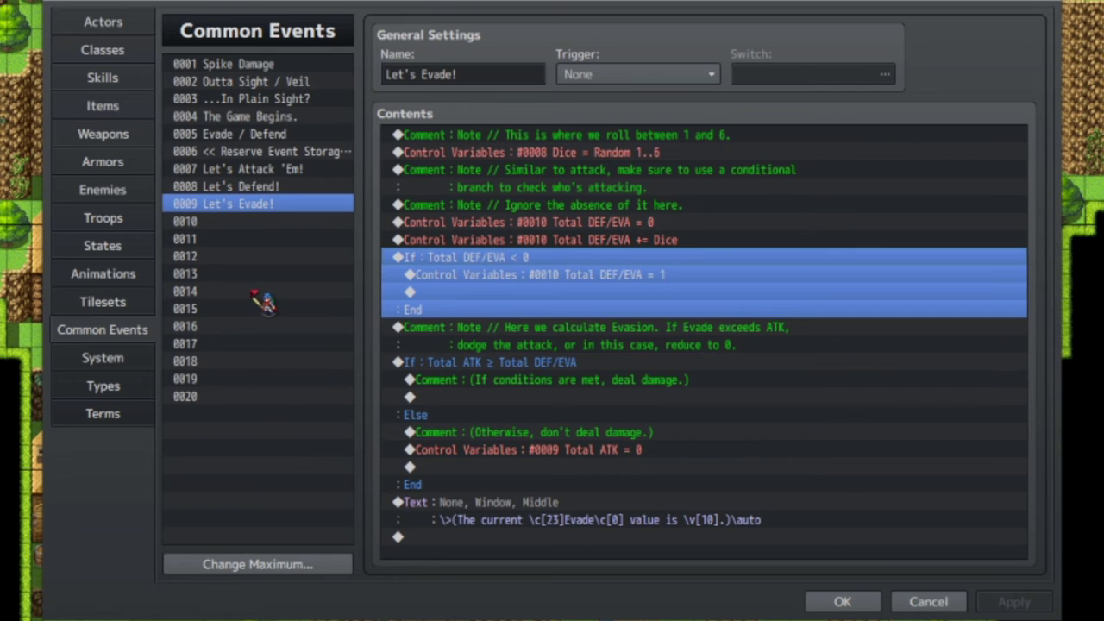
{"action": "double_click", "coordinate": [507, 257]}
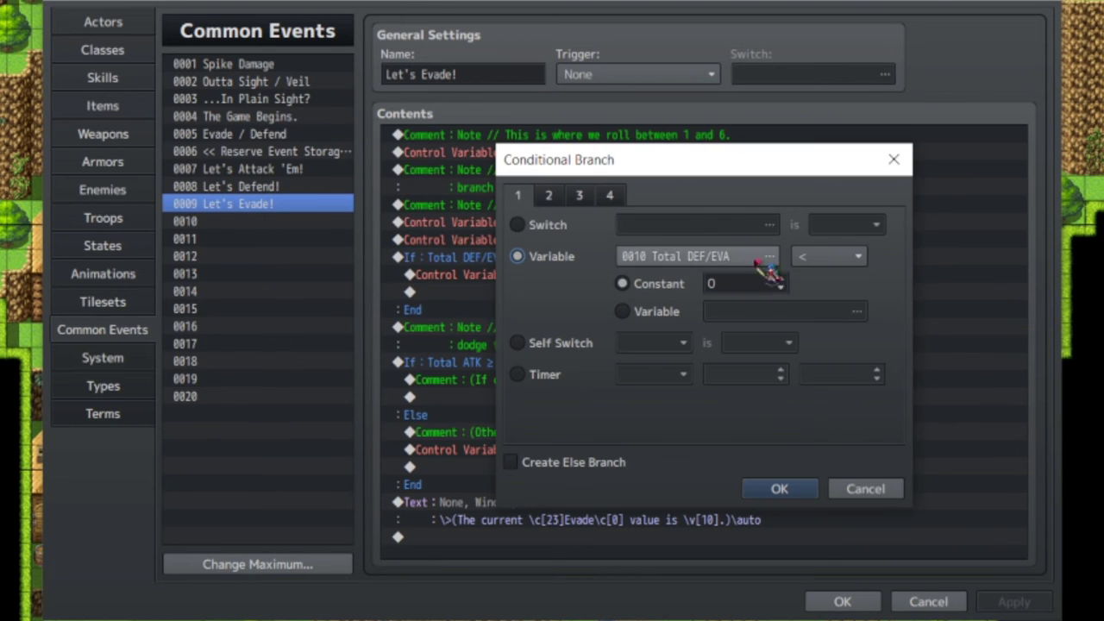
{"action": "left_click", "coordinate": [854, 262]}
{"action": "left_click", "coordinate": [845, 317]}
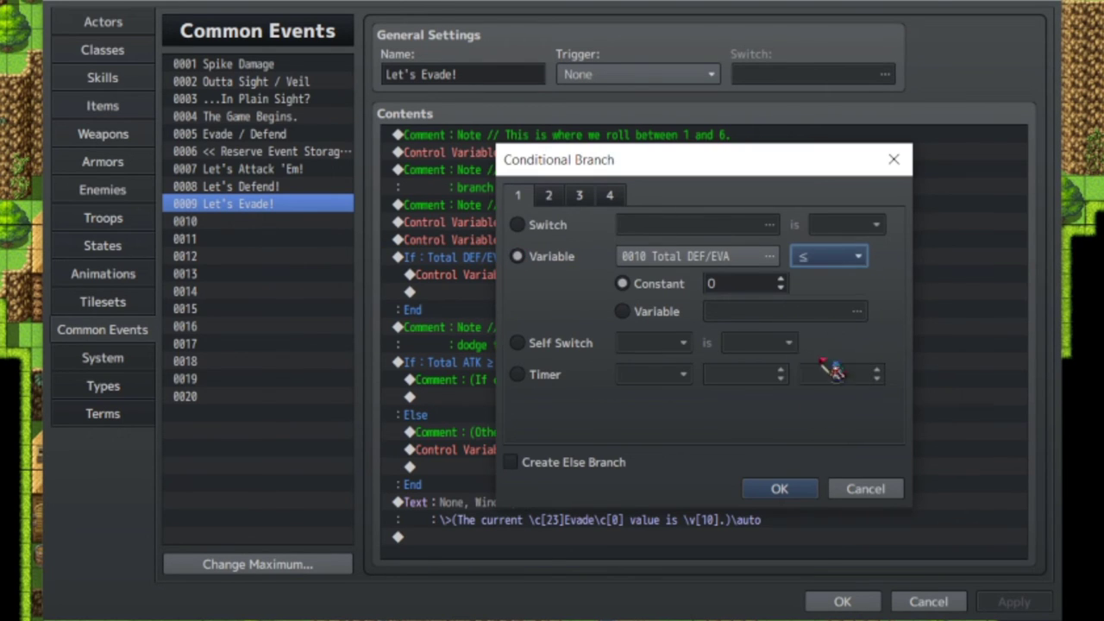
{"action": "left_click", "coordinate": [779, 489]}
{"action": "left_click", "coordinate": [1008, 597]}
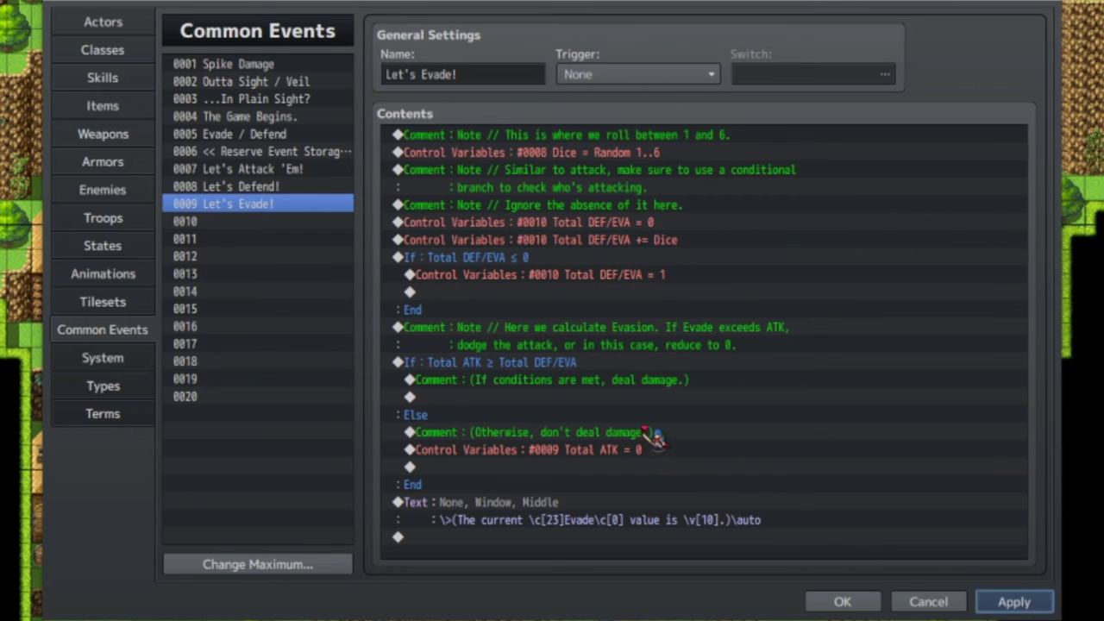
- Review the attack-versus-evade branch and evade message, then view skill 0048 Evade and enemy 0001
{"action": "left_click", "coordinate": [589, 388]}
{"action": "left_click", "coordinate": [587, 397]}
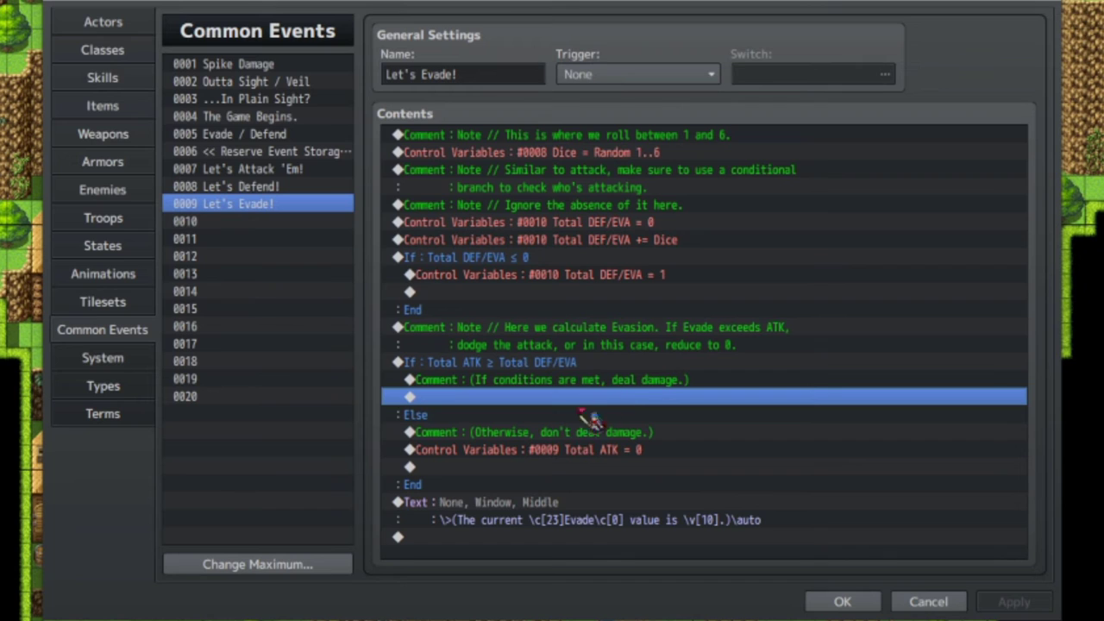
{"action": "left_click", "coordinate": [528, 452]}
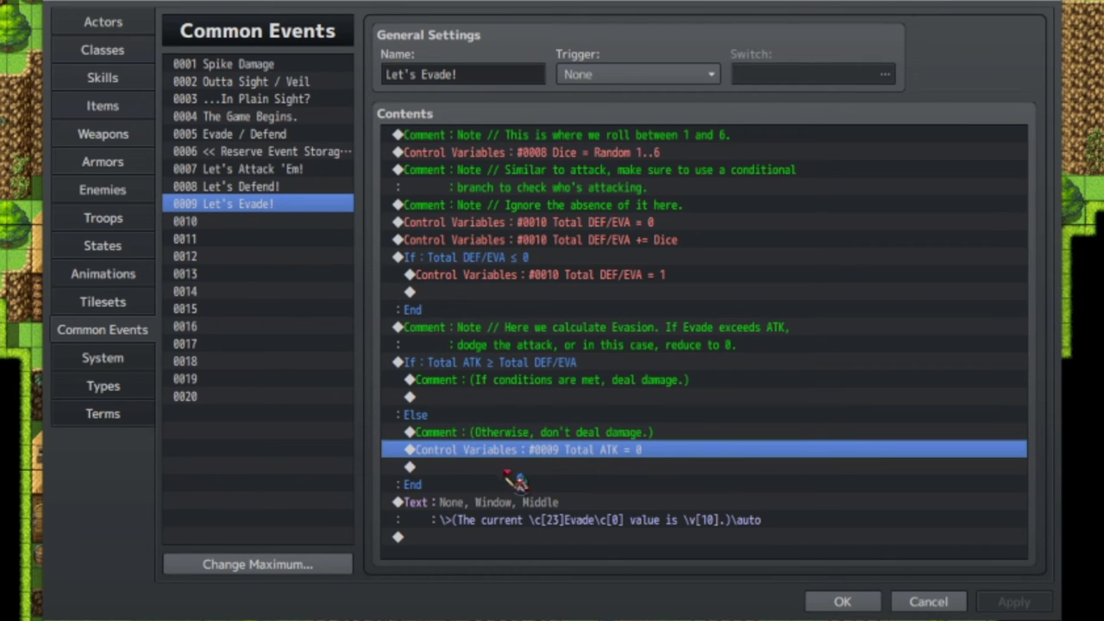
{"action": "left_click", "coordinate": [550, 519]}
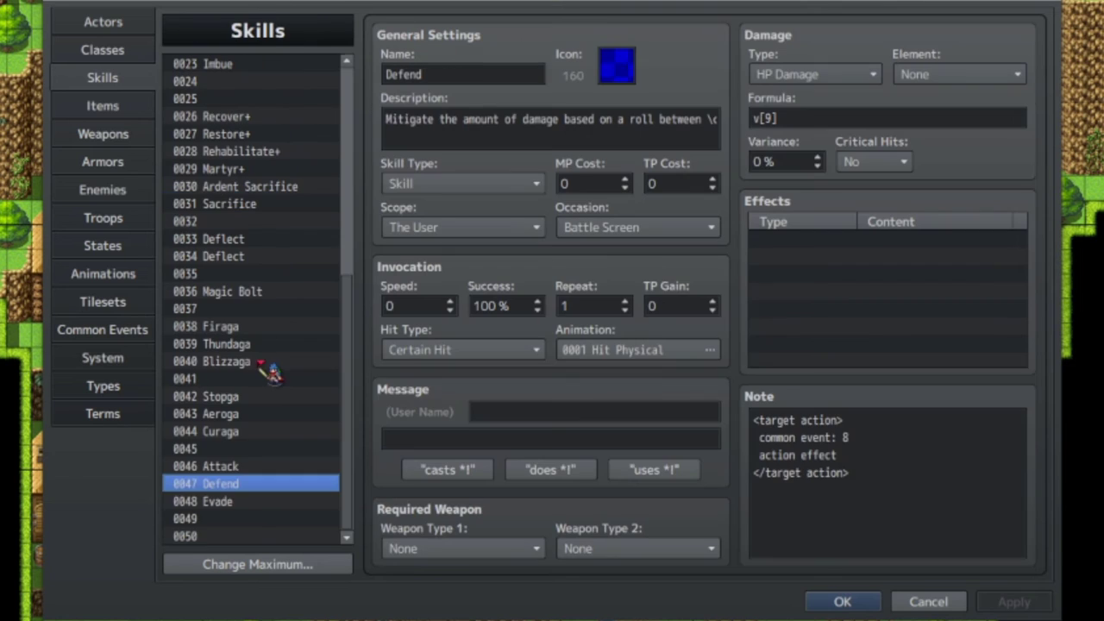
{"action": "left_click", "coordinate": [249, 507]}
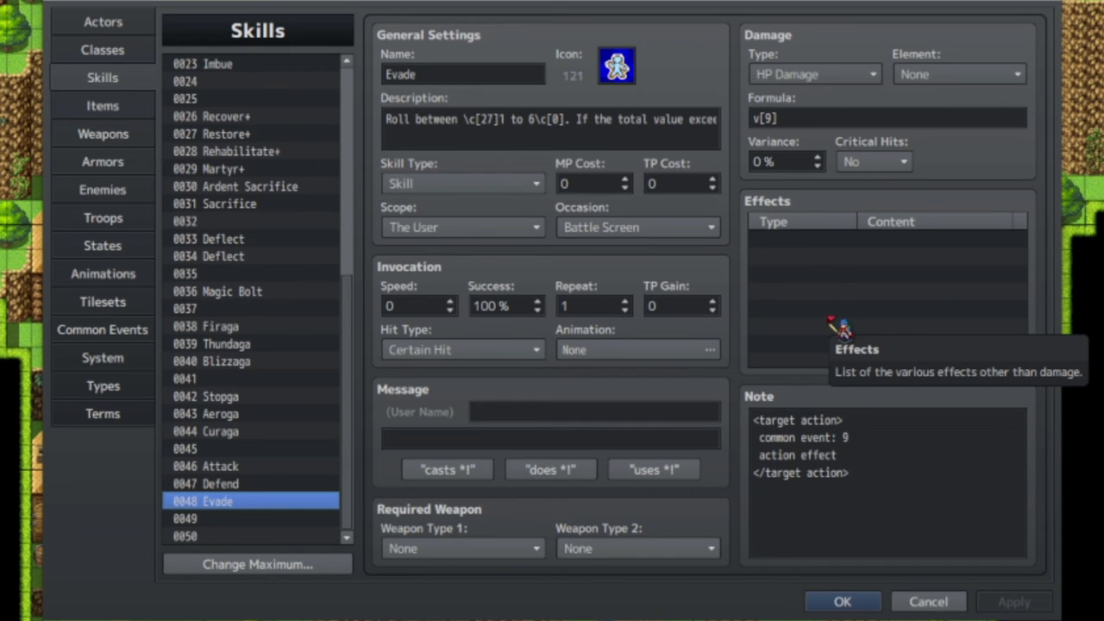
{"action": "left_click", "coordinate": [140, 200]}
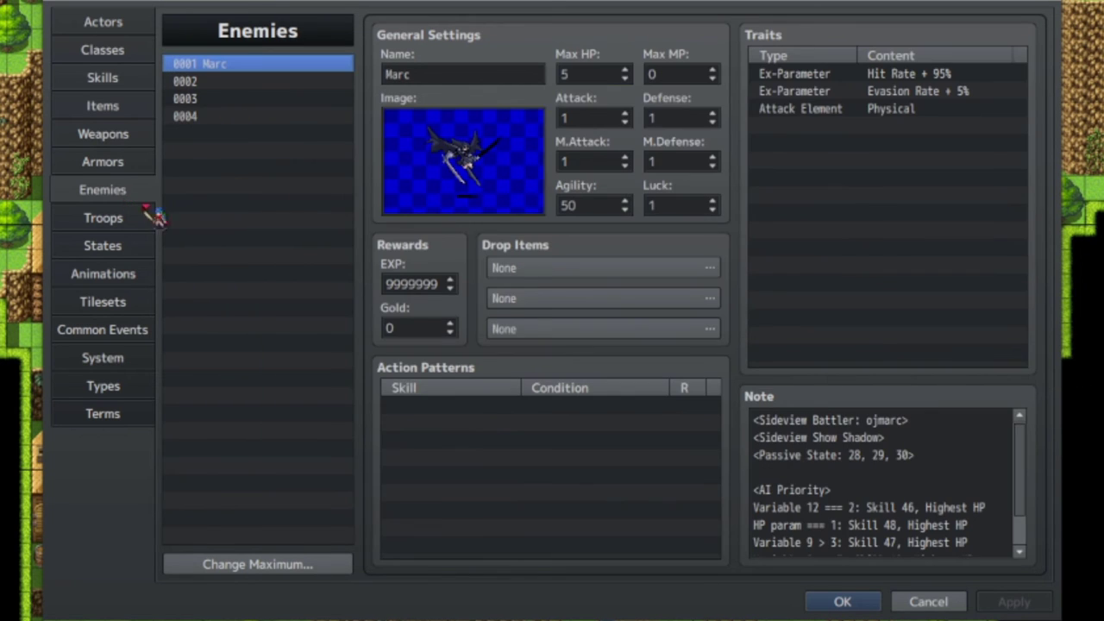
- Scroll Marc's note and highlight the Variable 12 === 2 AI Priority rule
{"action": "scroll", "coordinate": [900, 455], "scroll_direction": "down", "scroll_amount": 1}
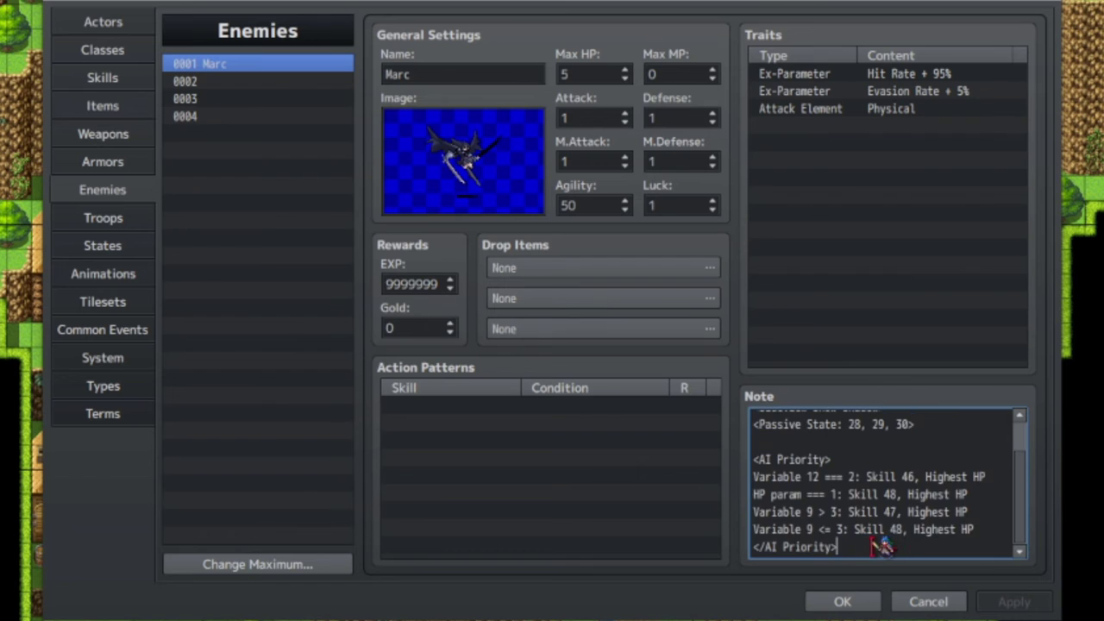
{"action": "left_click_drag", "start_coordinate": [868, 547], "coordinate": [742, 460]}
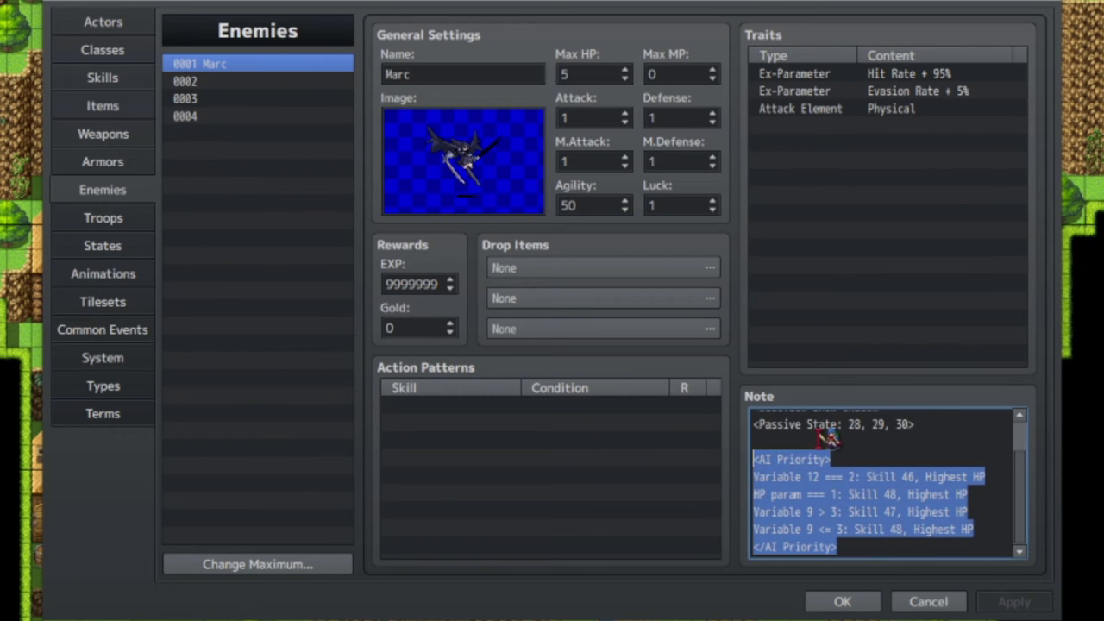
{"action": "scroll", "coordinate": [811, 443], "scroll_direction": "up", "scroll_amount": 1}
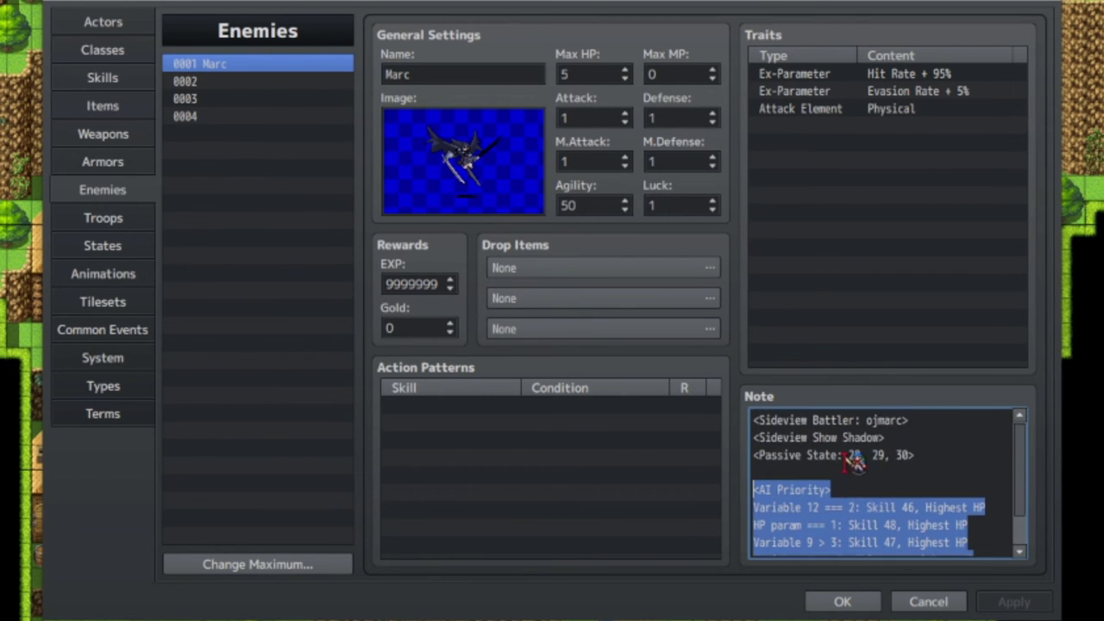
{"action": "left_click", "coordinate": [876, 463]}
{"action": "scroll", "coordinate": [898, 483], "scroll_direction": "down", "scroll_amount": 1}
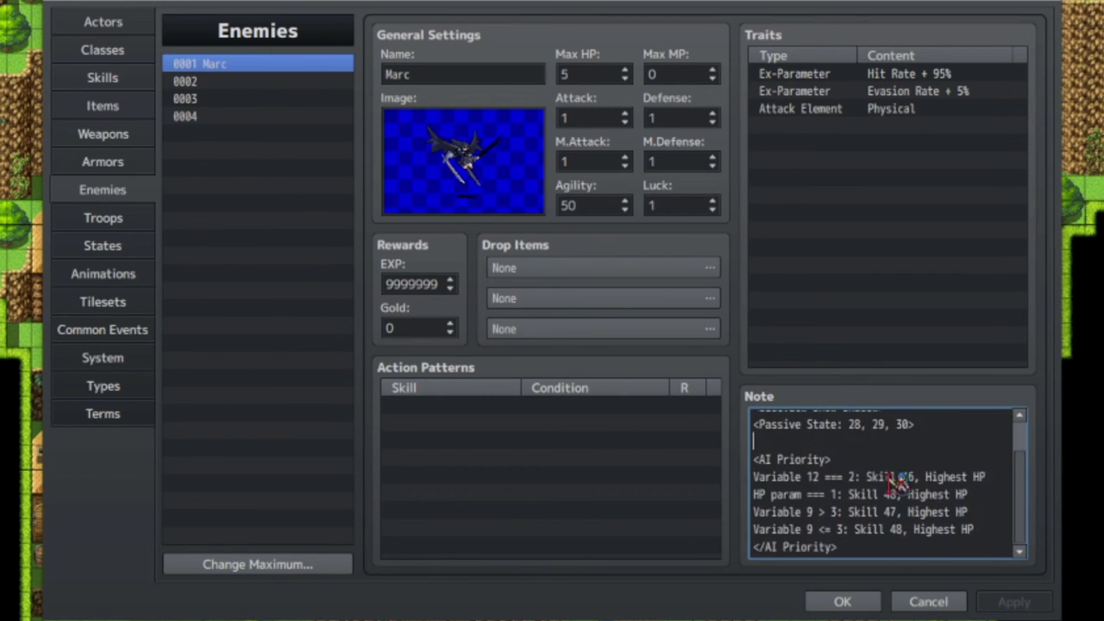
{"action": "left_click", "coordinate": [777, 477]}
{"action": "key", "text": "shift+End"}
{"action": "left_click", "coordinate": [856, 477], "text": "shift"}
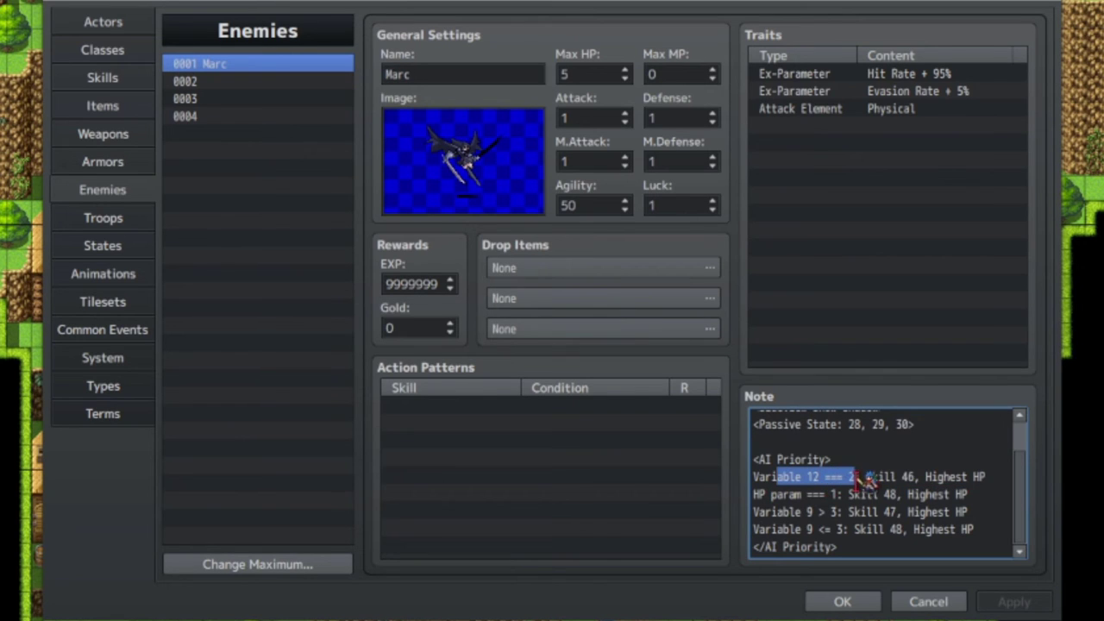
{"action": "left_click", "coordinate": [887, 472]}
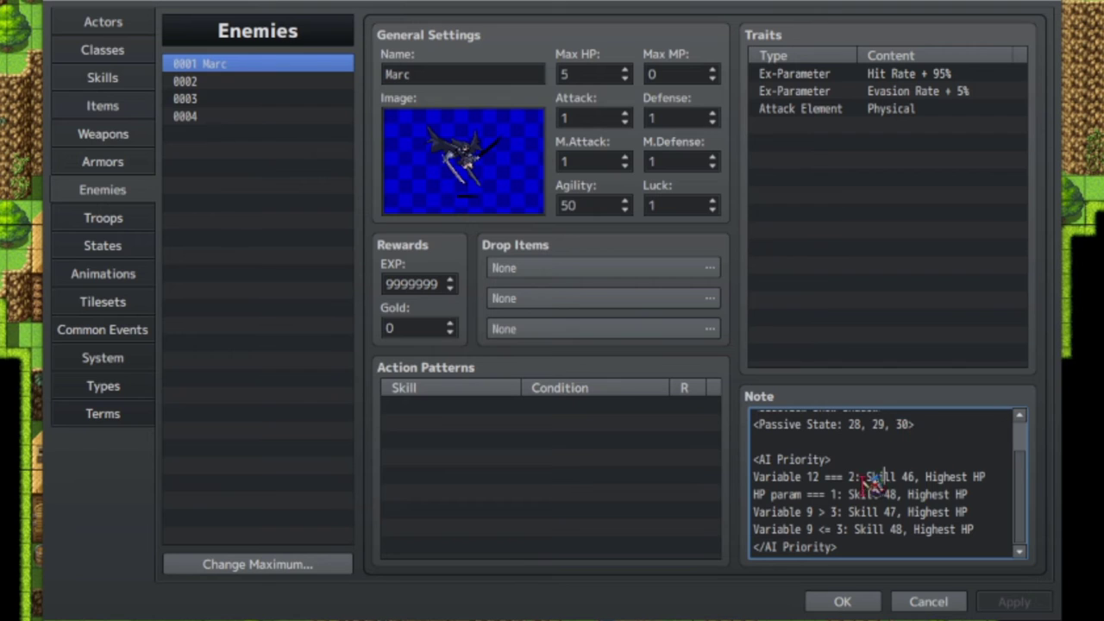
- Highlight the Skill 46 part, the HP param rule choosing Skill 48 Highest HP, and the Variable 9 rule
{"action": "left_click_drag", "start_coordinate": [866, 477], "coordinate": [908, 477]}
{"action": "left_click_drag", "start_coordinate": [758, 495], "coordinate": [1010, 474]}
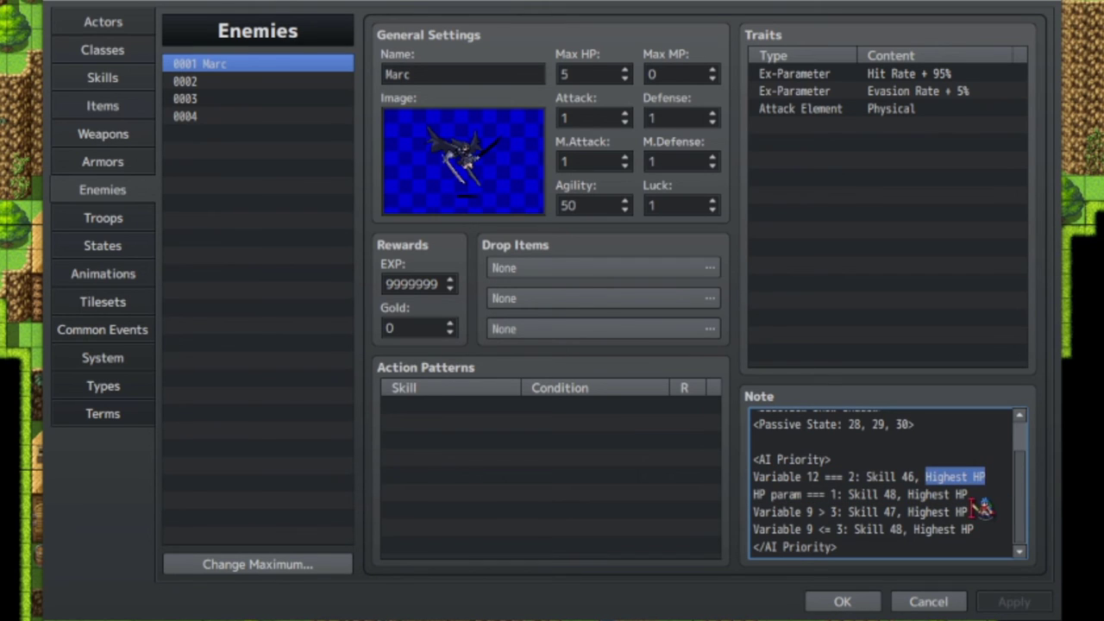
{"action": "left_click", "coordinate": [751, 495]}
{"action": "left_click_drag", "start_coordinate": [771, 495], "coordinate": [837, 498]}
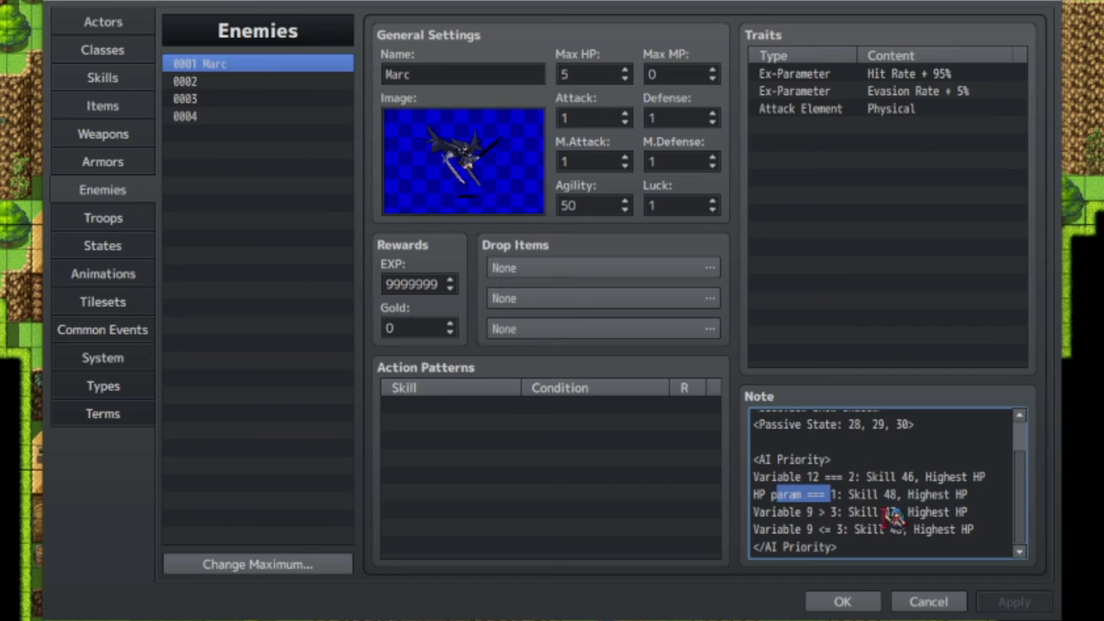
{"action": "left_click_drag", "start_coordinate": [849, 495], "coordinate": [1009, 498]}
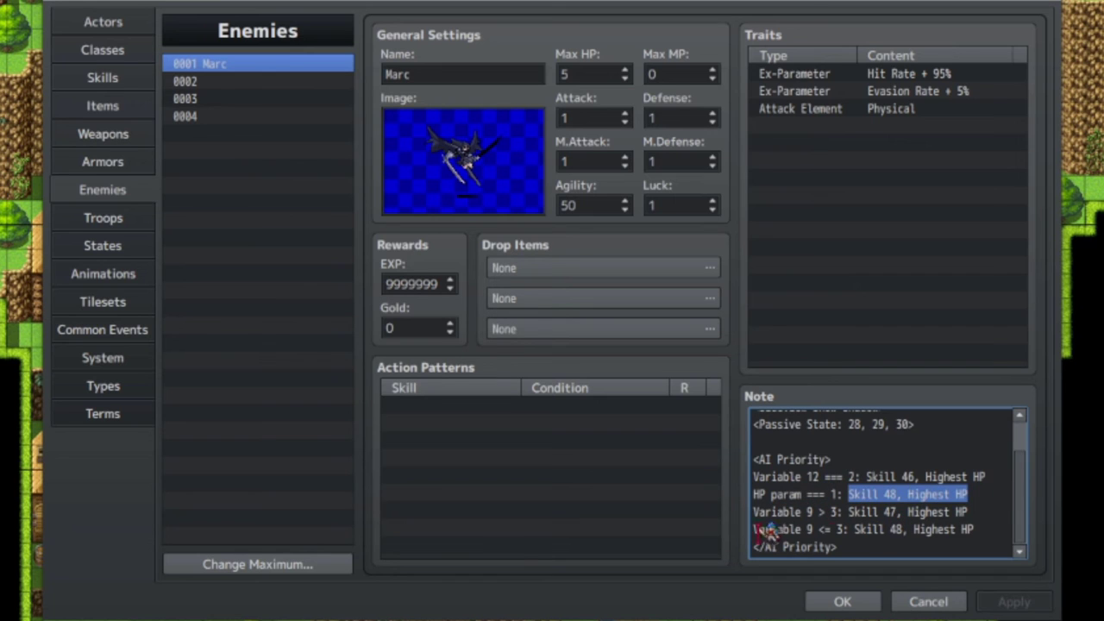
{"action": "left_click_drag", "start_coordinate": [754, 530], "coordinate": [983, 533]}
{"action": "left_click", "coordinate": [994, 533]}
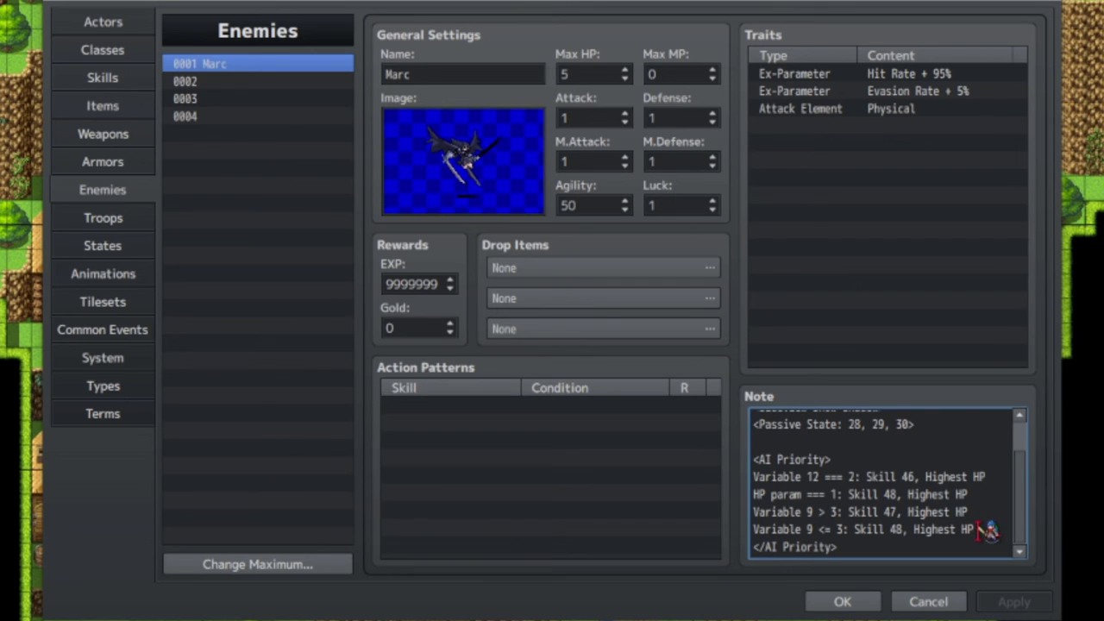
- Re-highlight Marc's Variable 9 <= 3, HP param, and Variable 9 > 3 → Skill 47 Highest HP rules
{"action": "left_click_drag", "start_coordinate": [975, 530], "coordinate": [760, 530]}
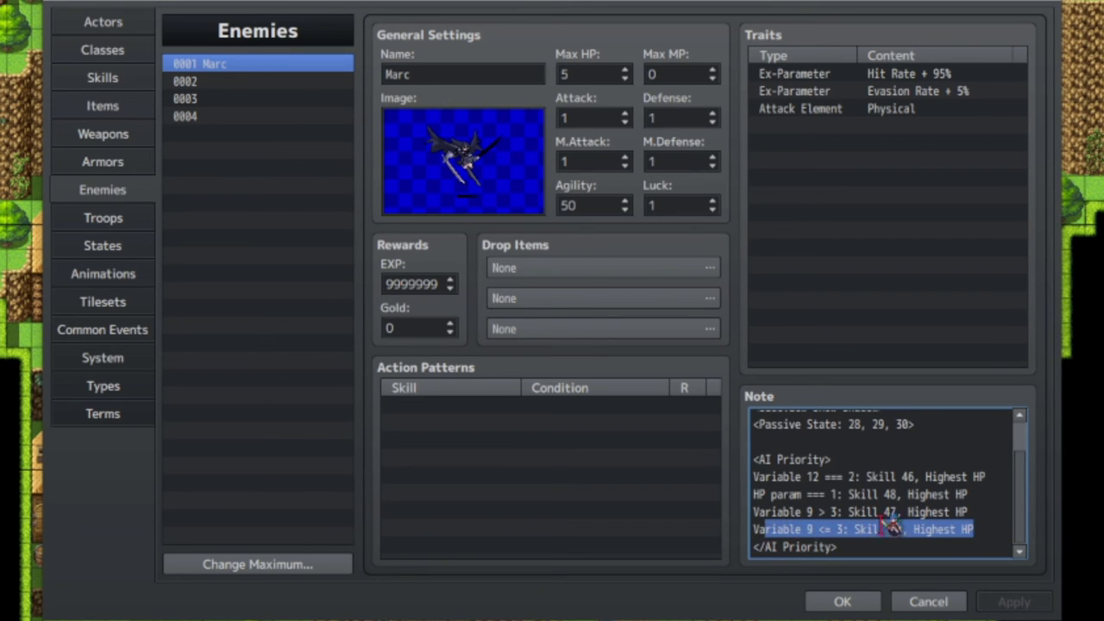
{"action": "left_click_drag", "start_coordinate": [971, 495], "coordinate": [764, 495]}
{"action": "left_click", "coordinate": [753, 512]}
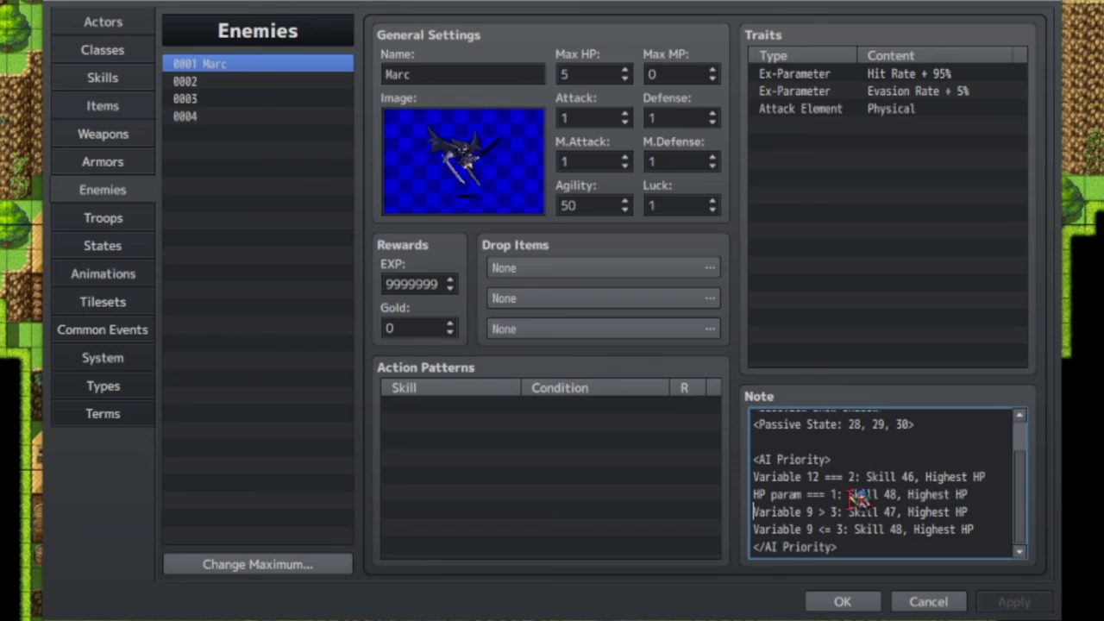
{"action": "left_click_drag", "start_coordinate": [971, 494], "coordinate": [753, 494]}
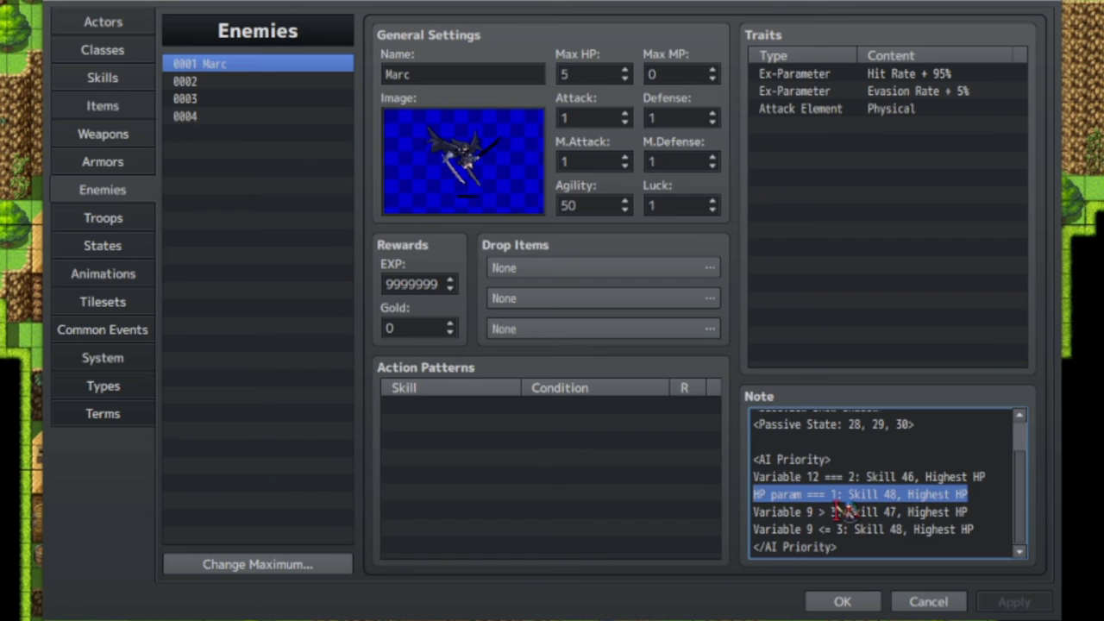
{"action": "left_click_drag", "start_coordinate": [971, 511], "coordinate": [753, 512]}
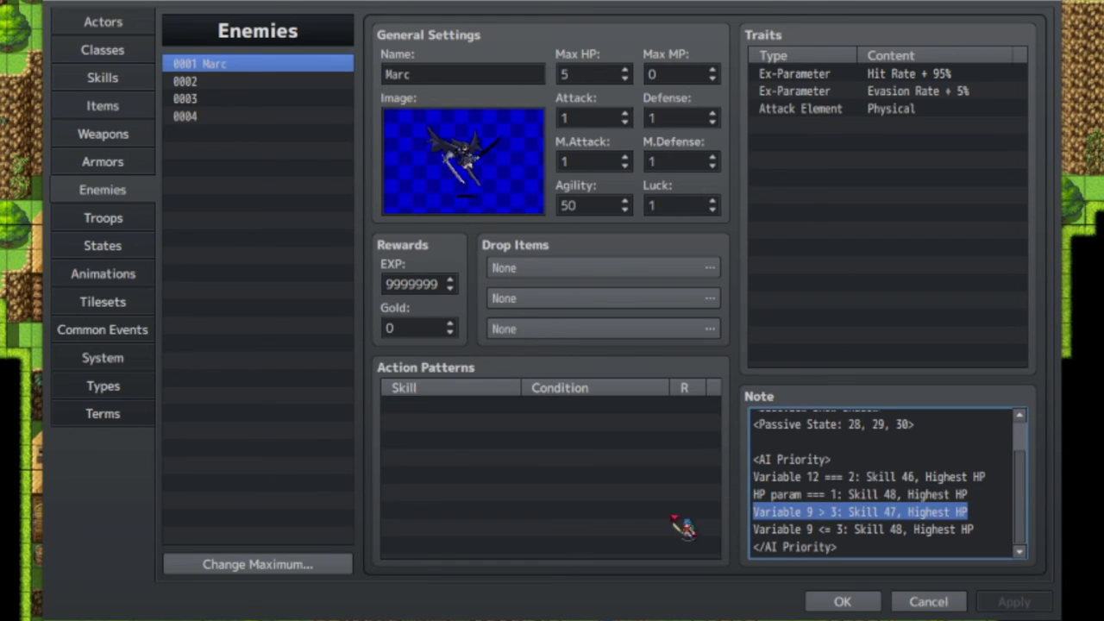
{"action": "left_click_drag", "start_coordinate": [849, 511], "coordinate": [1001, 514]}
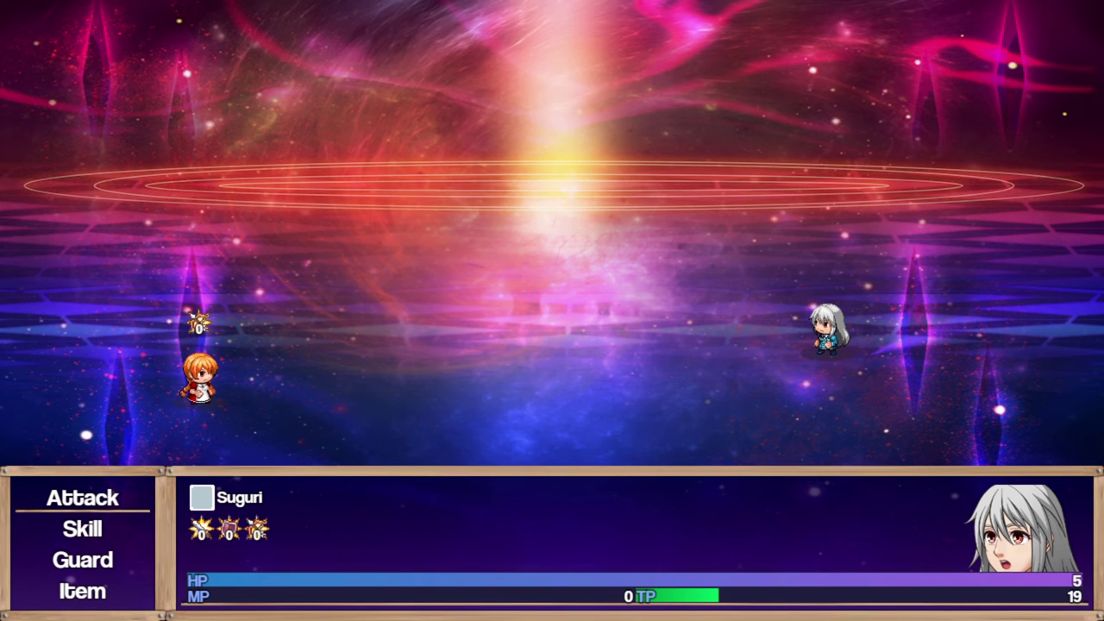
- Preview Suguri's Attack targeting and skill list, then back out to her commands
{"action": "key", "text": "Return"}
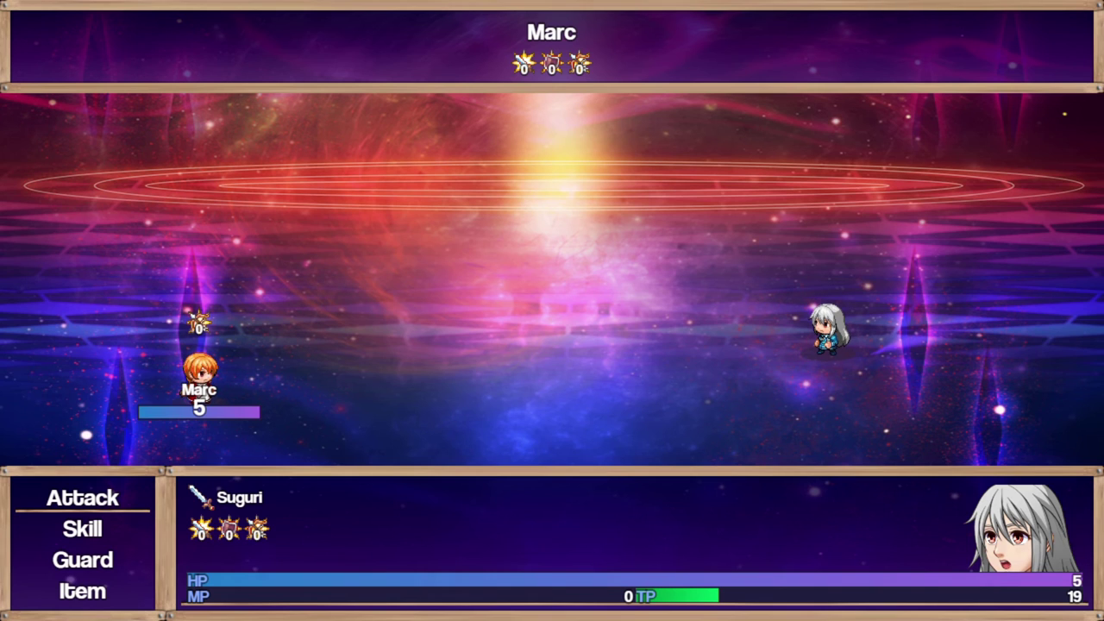
{"action": "key", "text": "Escape"}
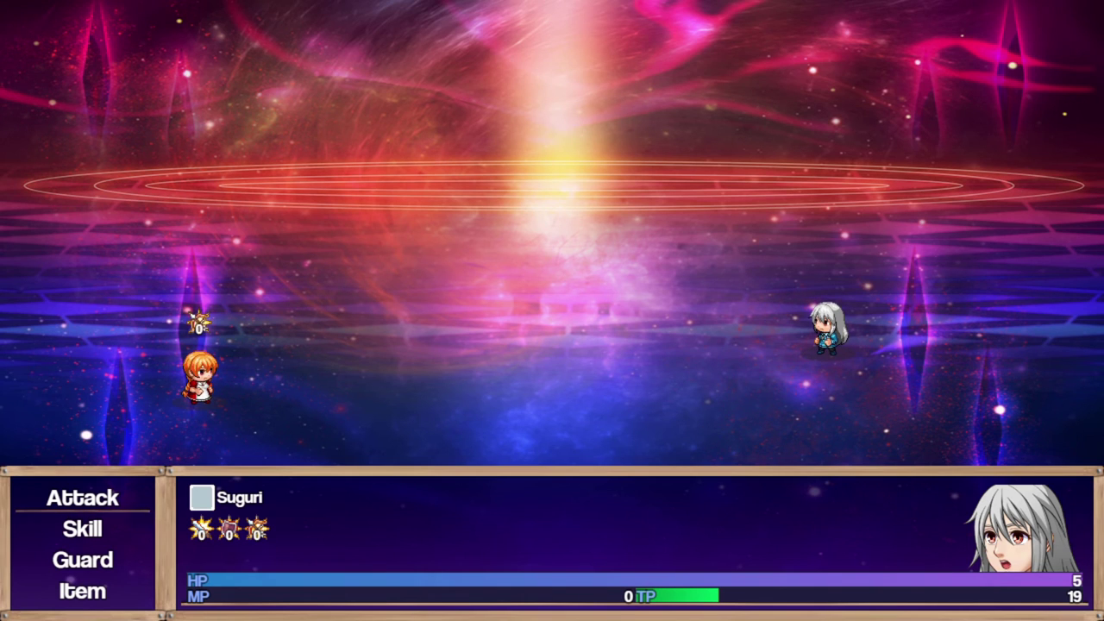
{"action": "key", "text": "Return"}
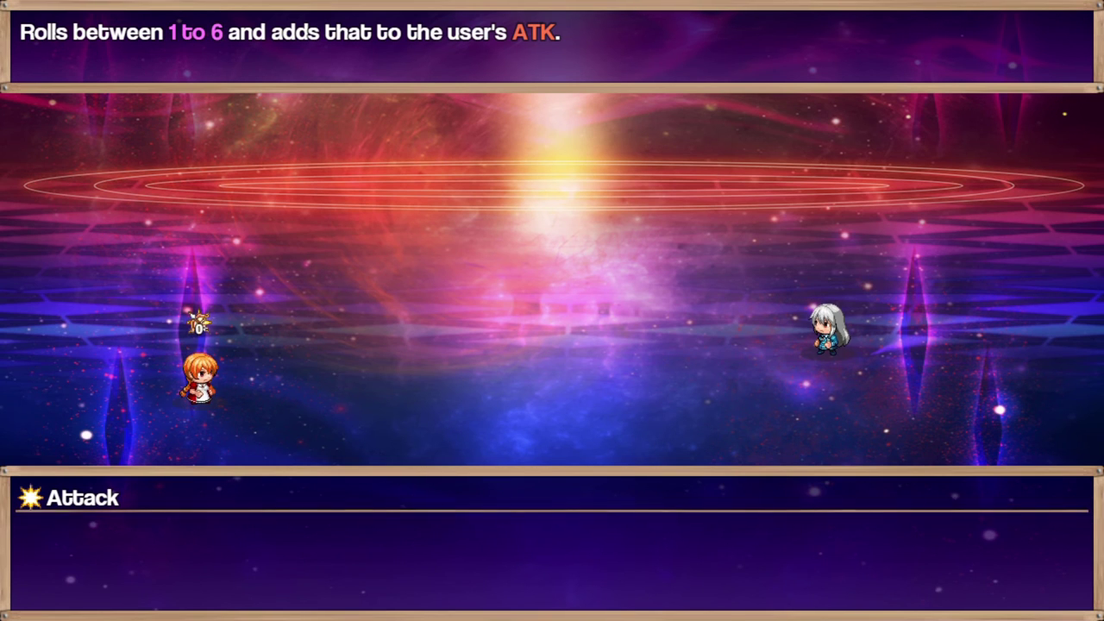
{"action": "key", "text": "Escape"}
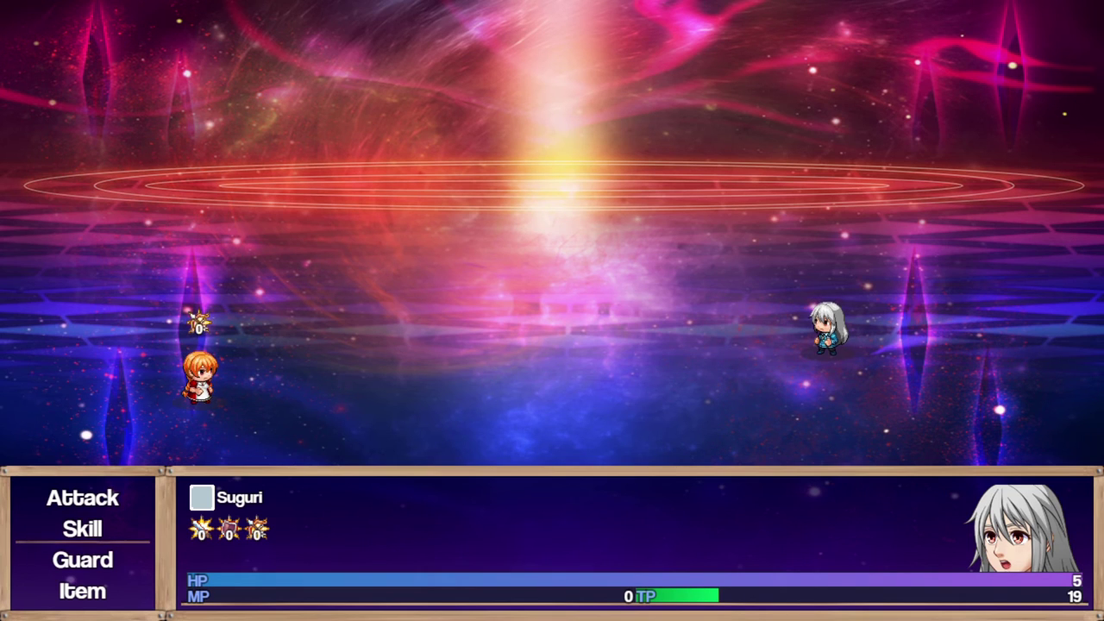
- Attack Marc and advance through the Attack 1, Evade and Attack 6 value messages
{"action": "key", "text": "Return"}
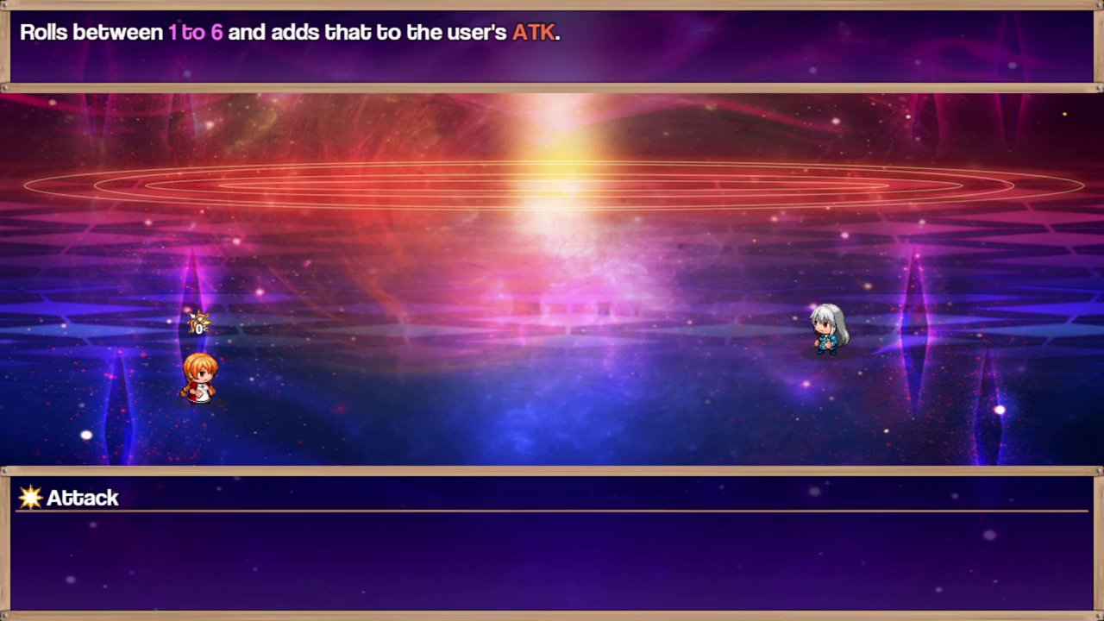
{"action": "key", "text": "Return"}
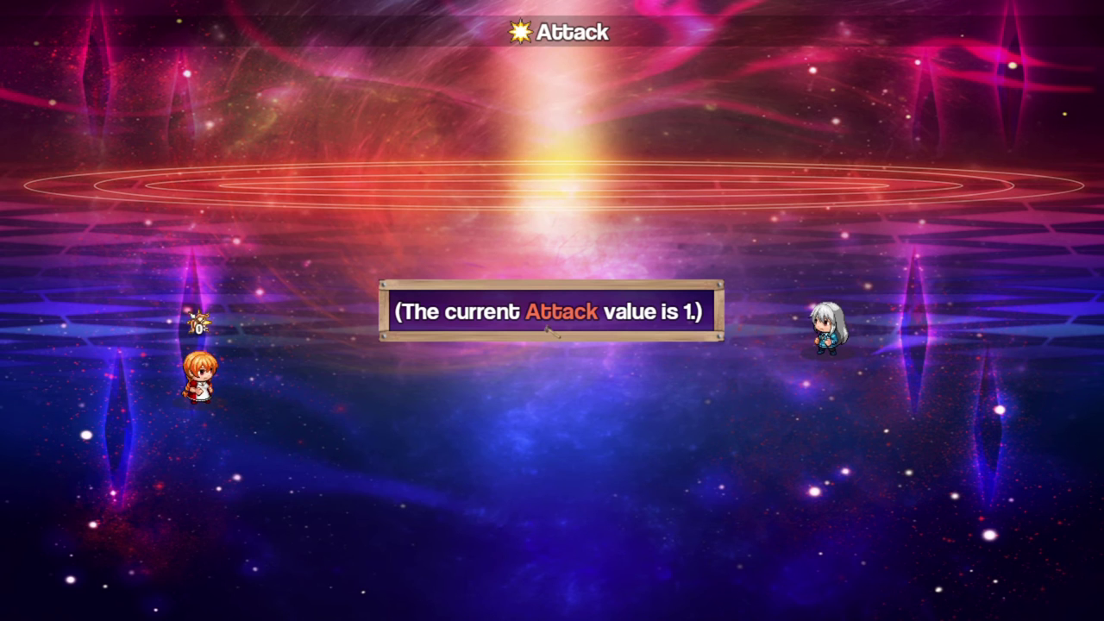
{"action": "key", "text": "Return"}
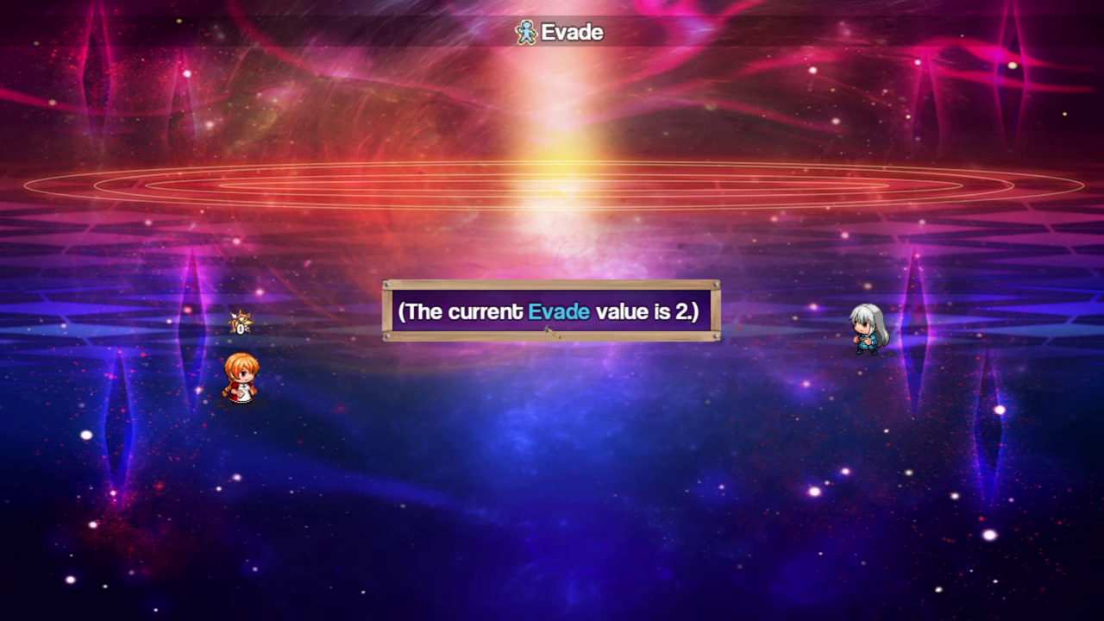
{"action": "key", "text": "Return"}
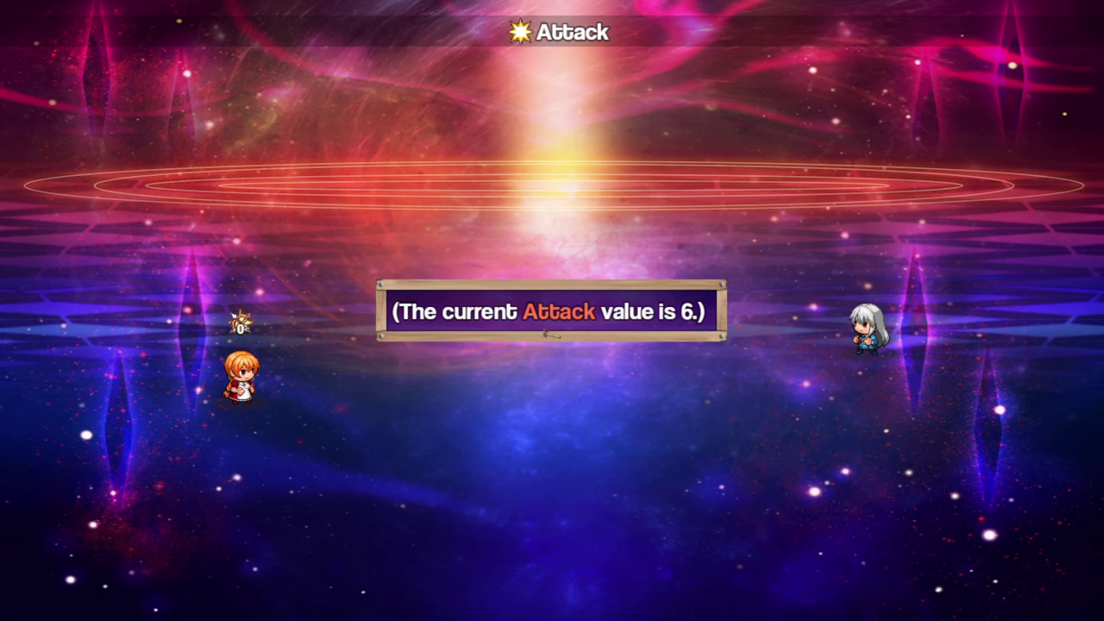
{"action": "key", "text": "Return"}
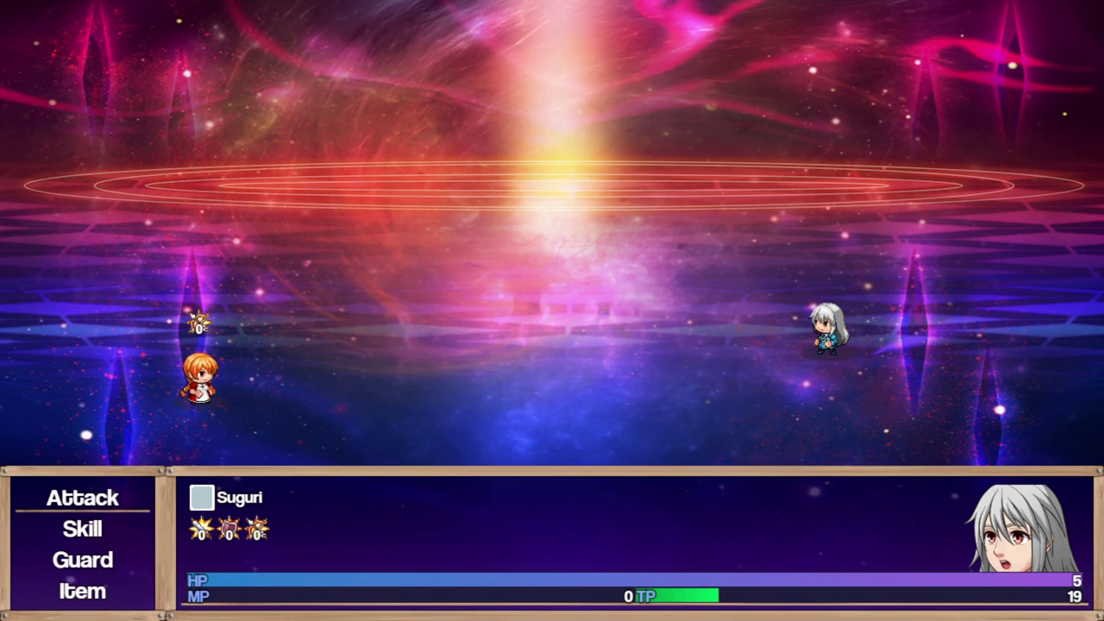
- Answer Marc's attack with Defend and continue past the Defend value message
{"action": "key", "text": "Down"}
{"action": "key", "text": "Return"}
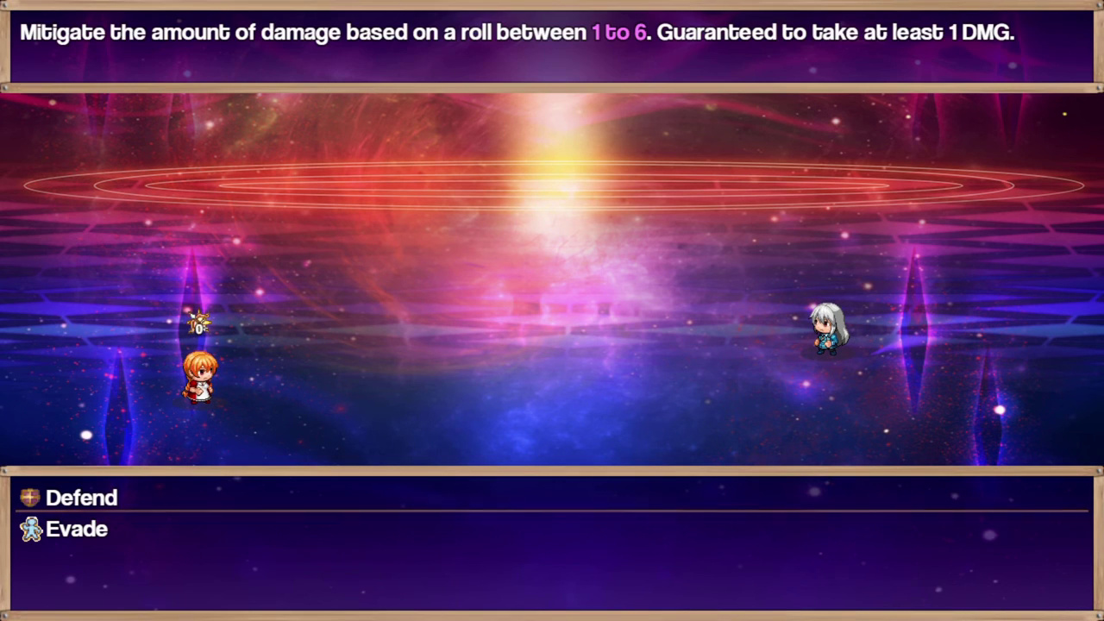
{"action": "key", "text": "Return"}
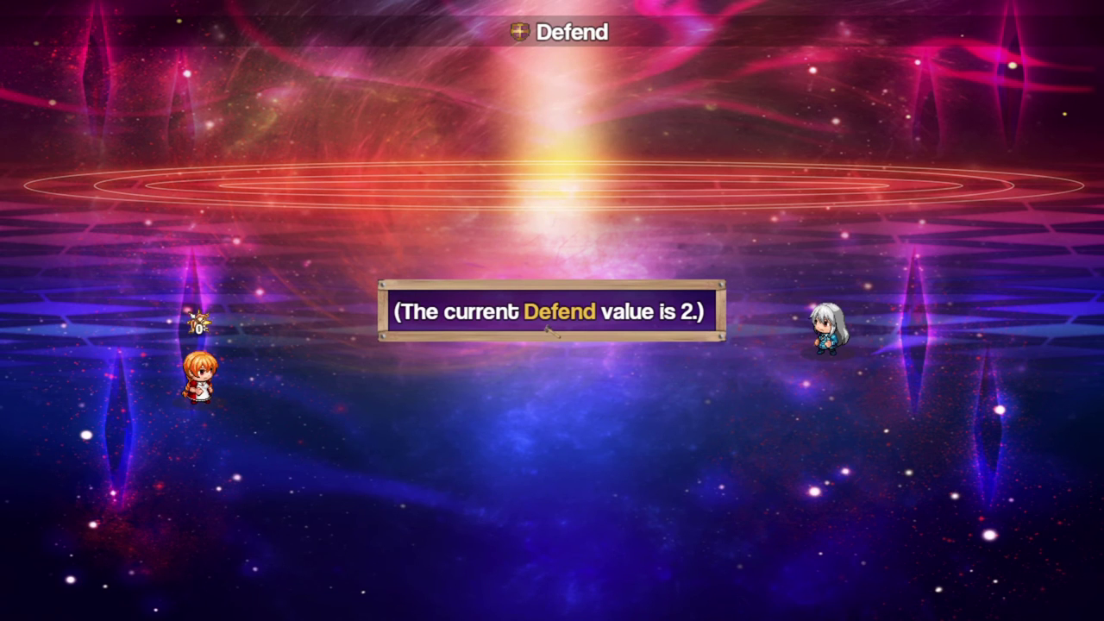
{"action": "key", "text": "Return"}
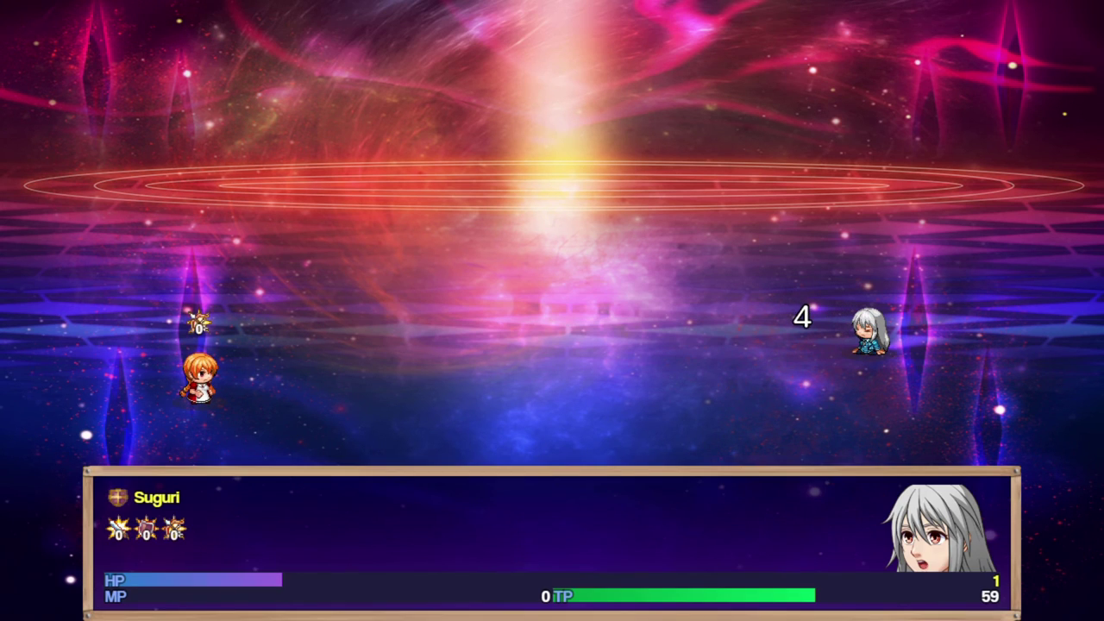
- Attack Marc again, then answer his Attack 5 with Evade until Suguri is defeated
{"action": "key", "text": "Return"}
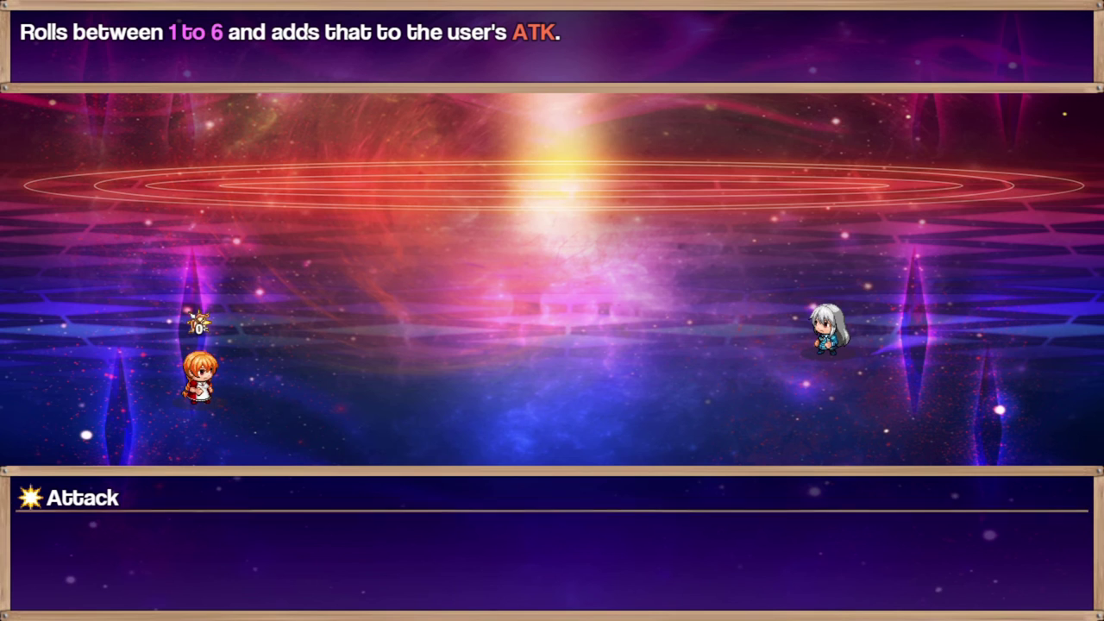
{"action": "key", "text": "Return"}
{"action": "key", "text": "Return"}
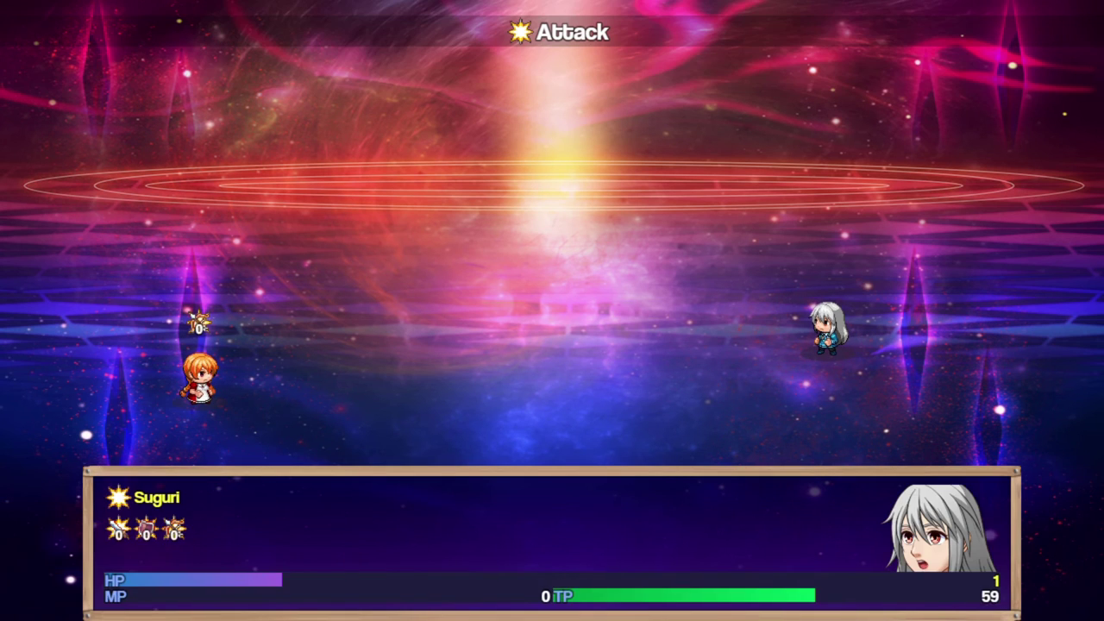
{"action": "key", "text": "Return"}
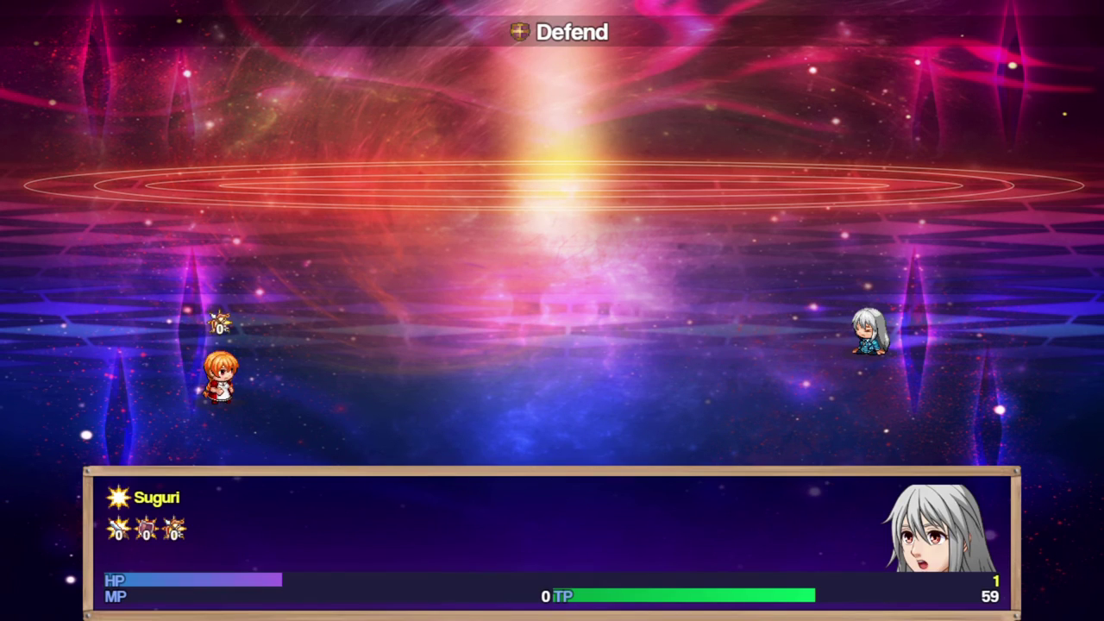
{"action": "key", "text": "Return"}
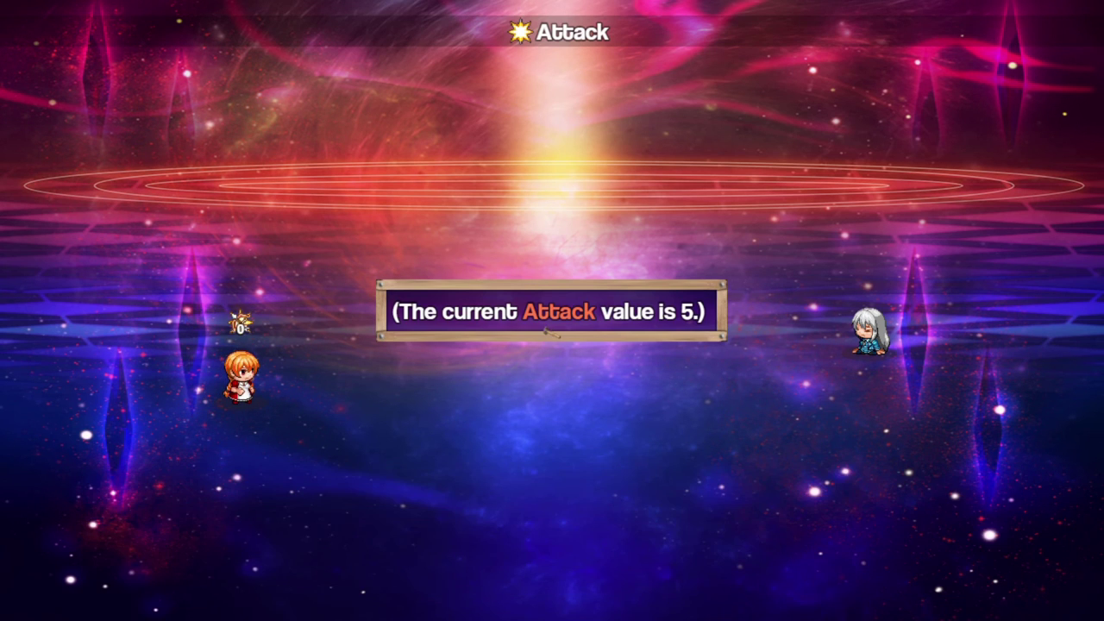
{"action": "key", "text": "Return"}
{"action": "key", "text": "Down"}
{"action": "key", "text": "Down"}
{"action": "key", "text": "Return"}
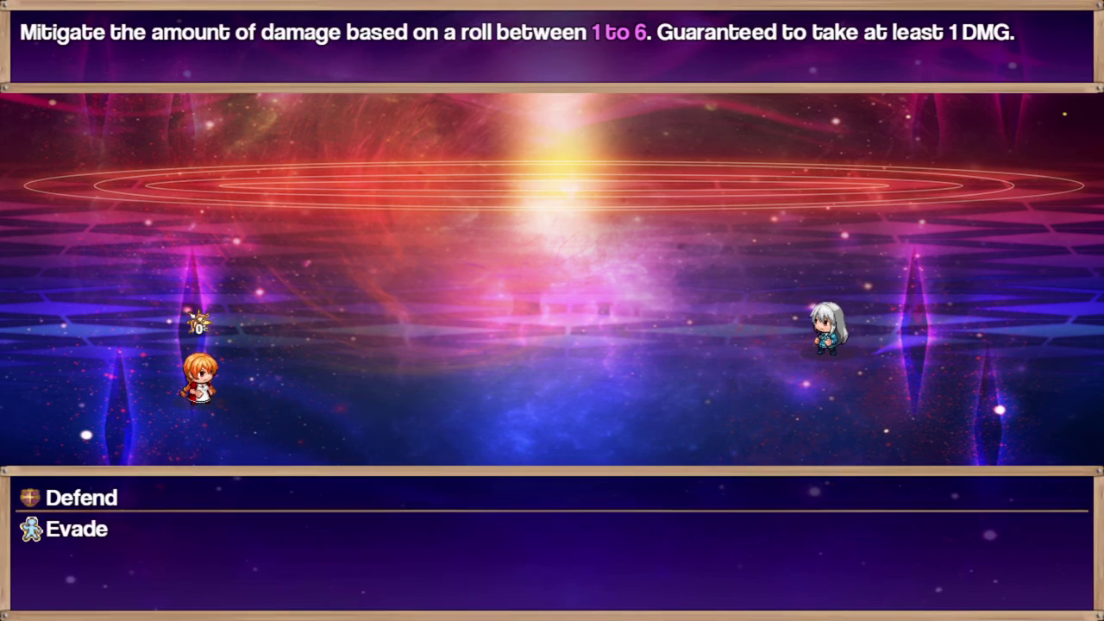
{"action": "key", "text": "Down"}
{"action": "key", "text": "Return"}
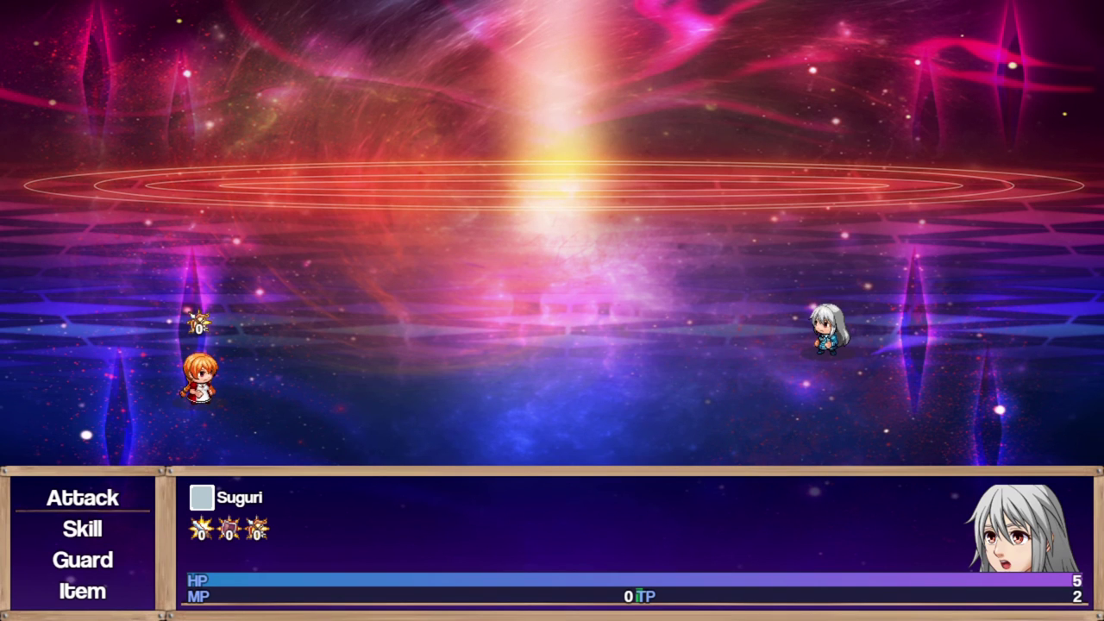
- Attack Marc in the restarted battle and advance past his Defend value 1 to victory
{"action": "key", "text": "Return"}
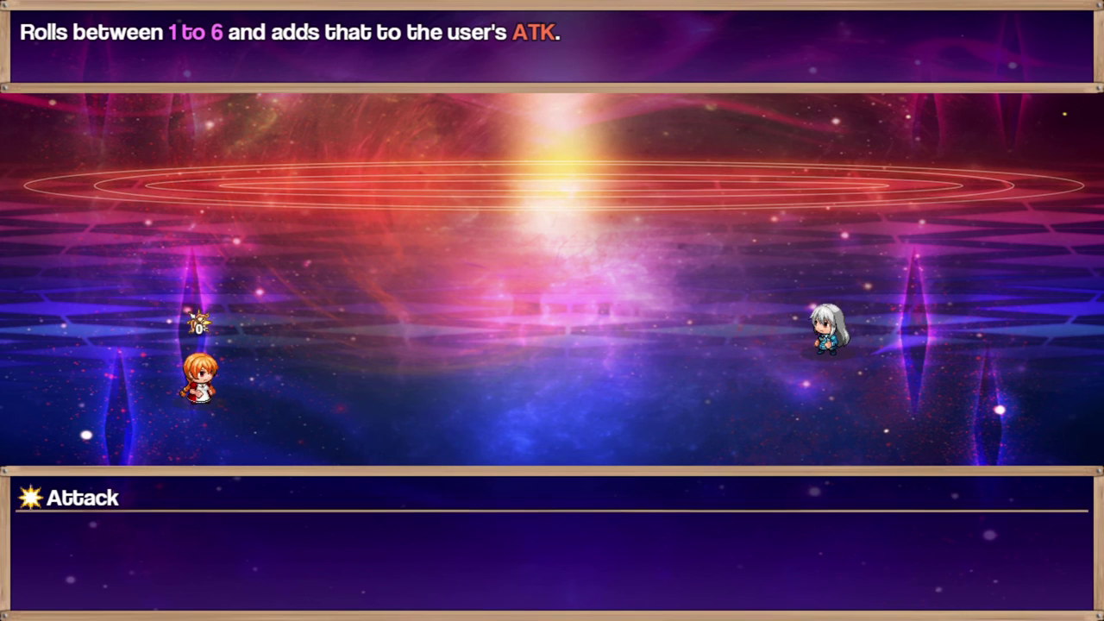
{"action": "key", "text": "Return"}
{"action": "key", "text": "Return"}
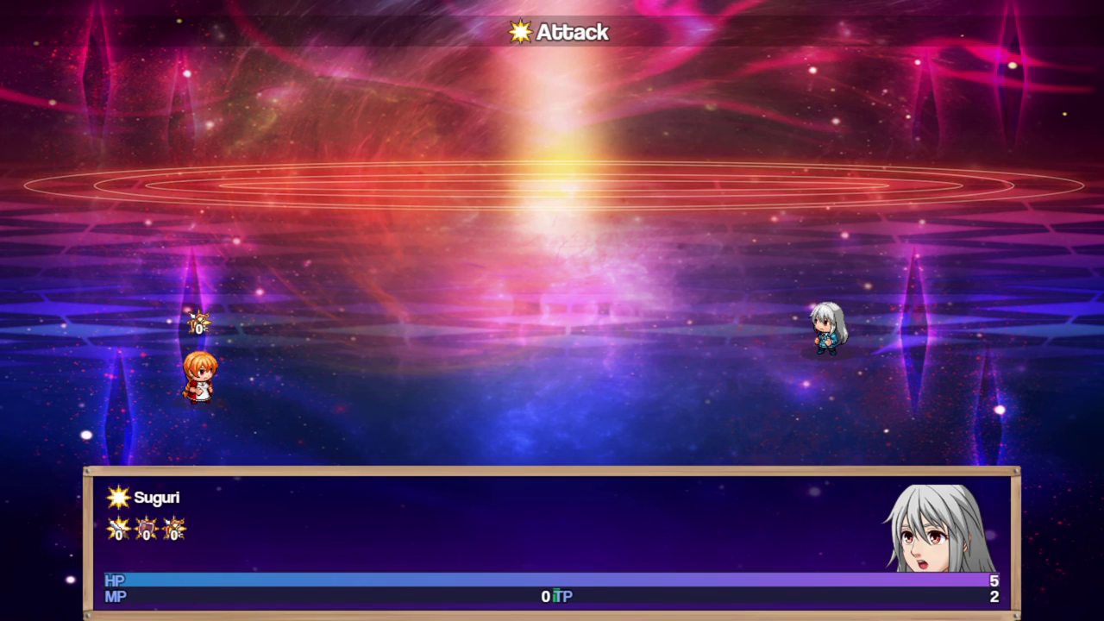
{"action": "key", "text": "Return"}
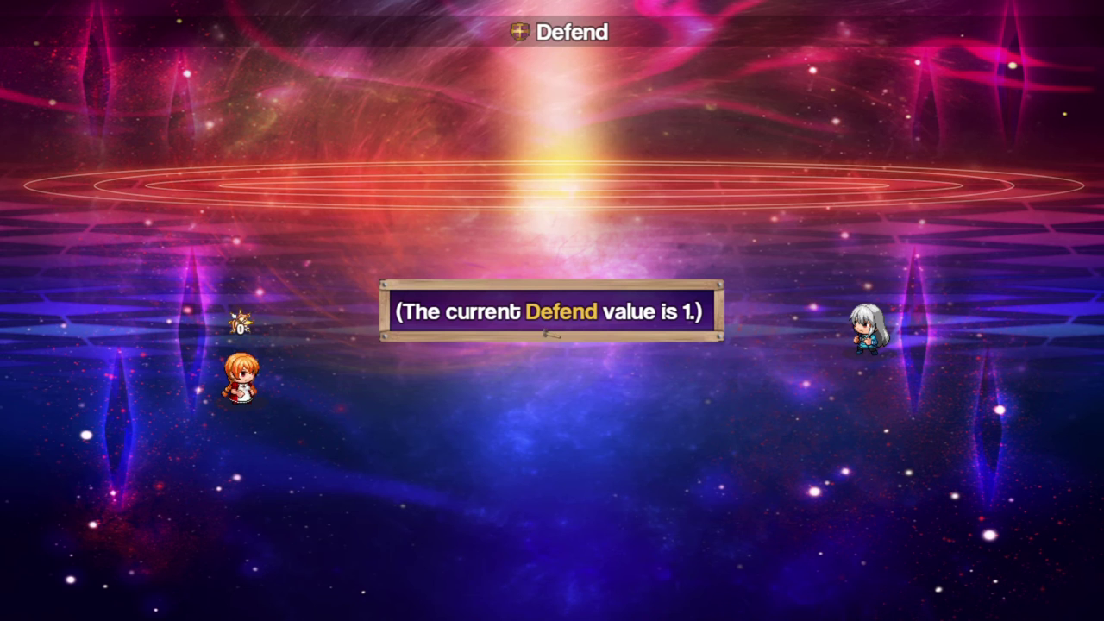
{"action": "key", "text": "Return"}
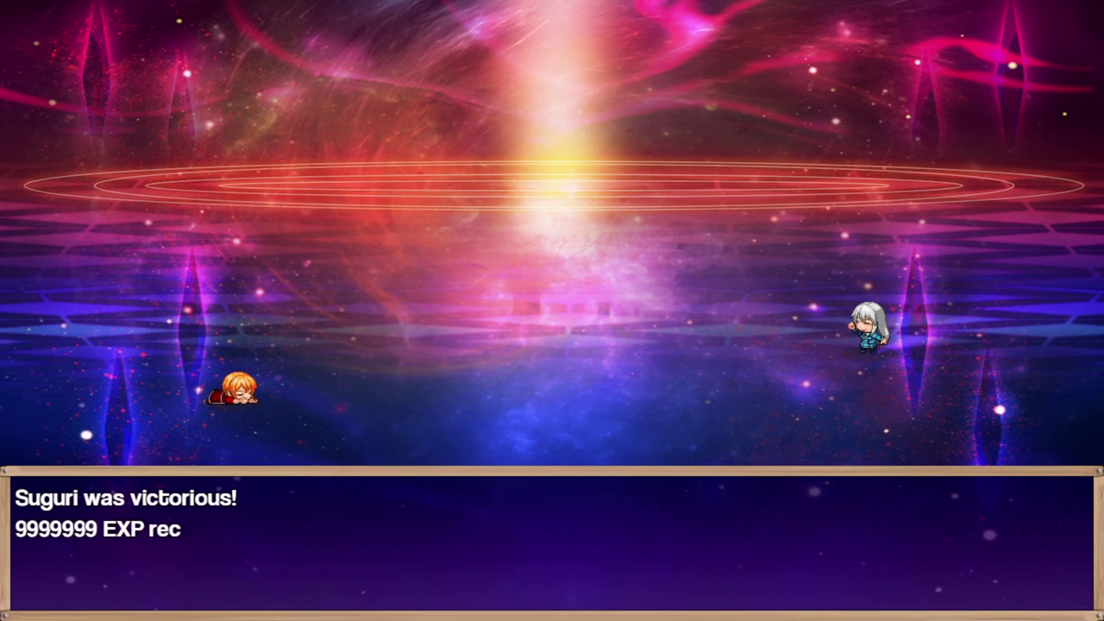